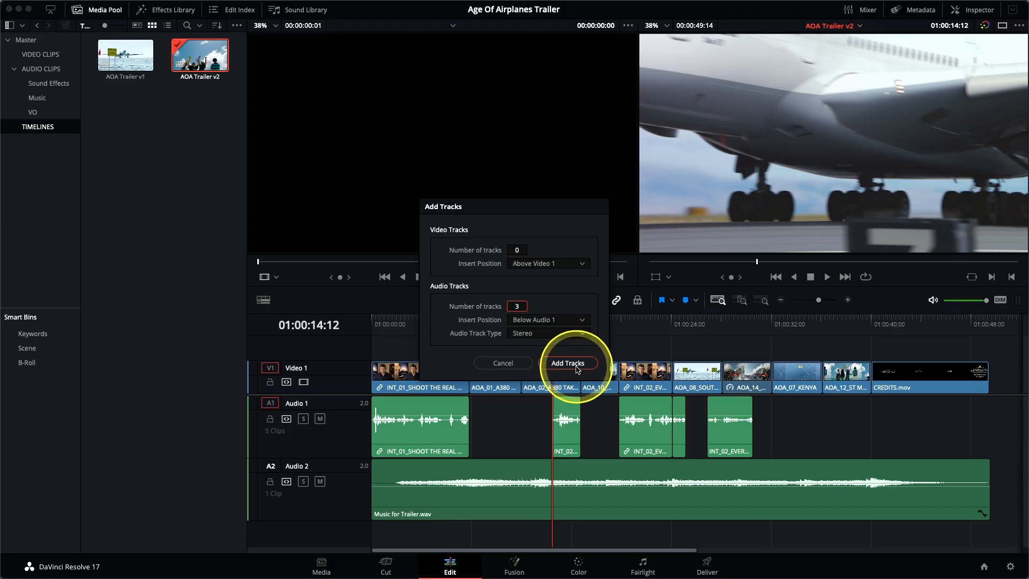
# Step: Add three stereo audio tracks below Audio 1 in the timeline
pyautogui.click(576, 368)
pyautogui.scroll(-6, 559, 498)
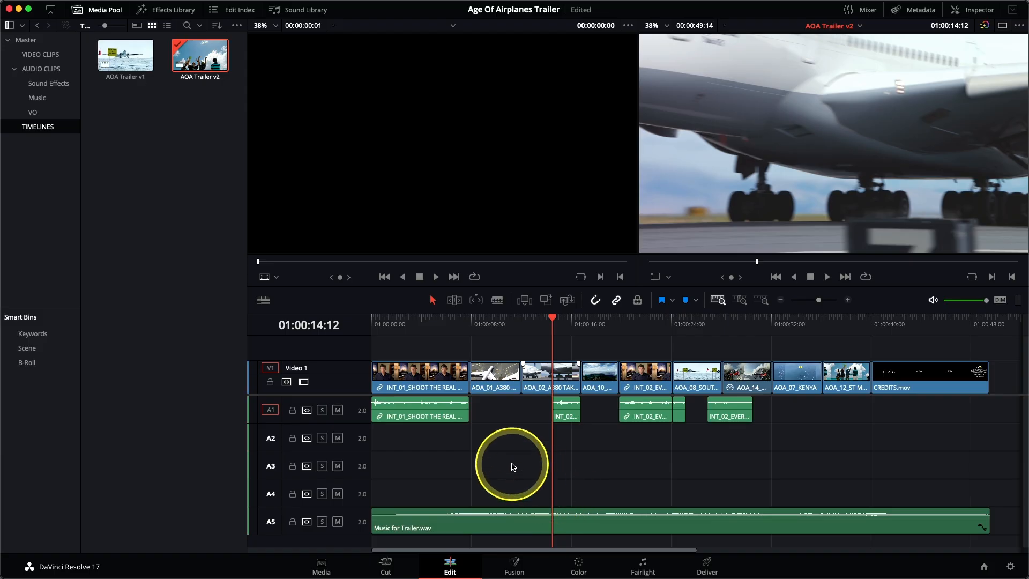
pyautogui.scroll(4, 512, 464)
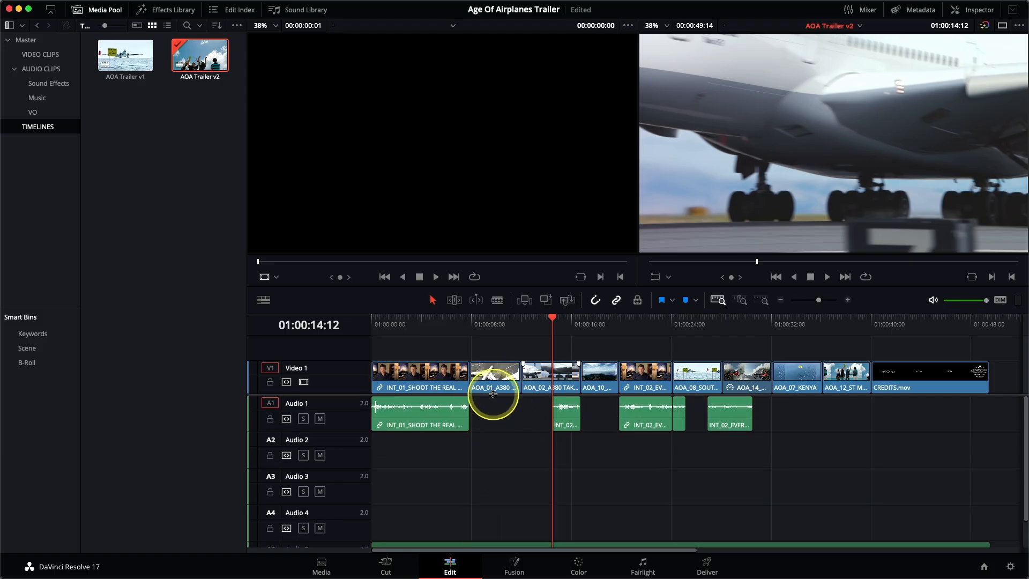
pyautogui.scroll(-3, 493, 394)
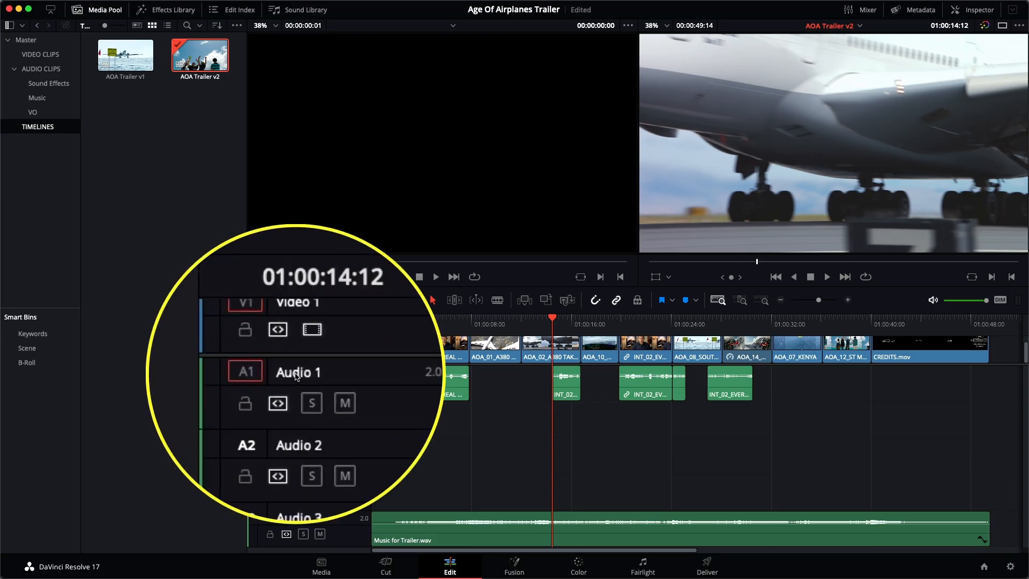
# Step: Rename the audio tracks to SYNC, VO, SFX, SFX and Music
pyautogui.doubleClick(297, 373)
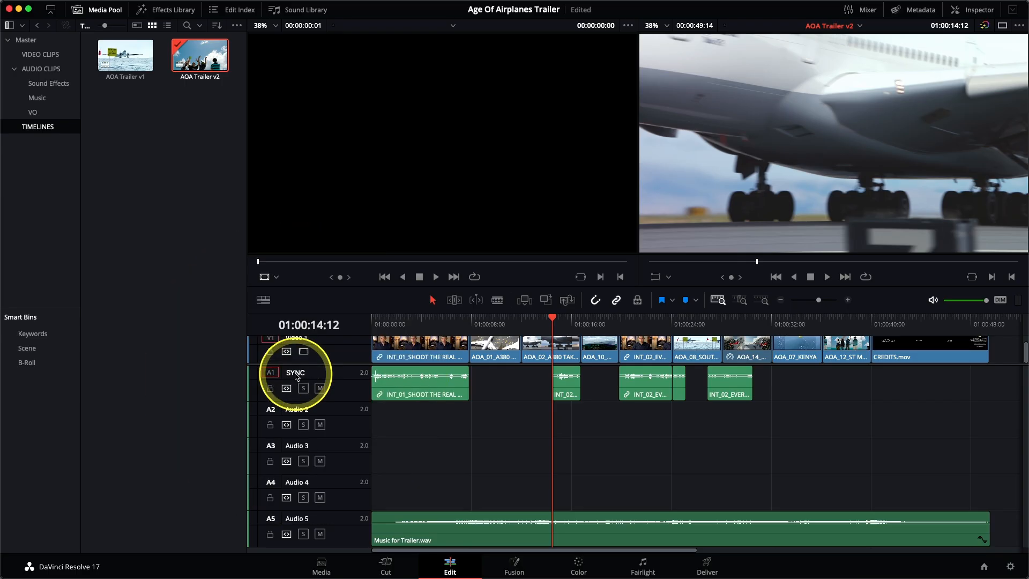
pyautogui.doubleClick(299, 409)
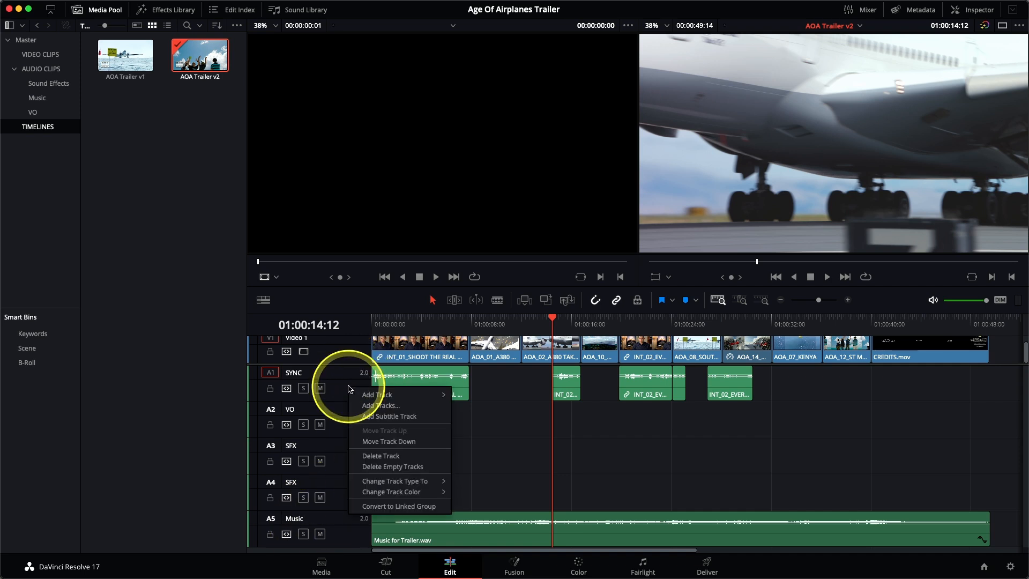
# Step: Set the SYNC track colour to Lime and the VO track colour to Teal
pyautogui.moveTo(373, 492)
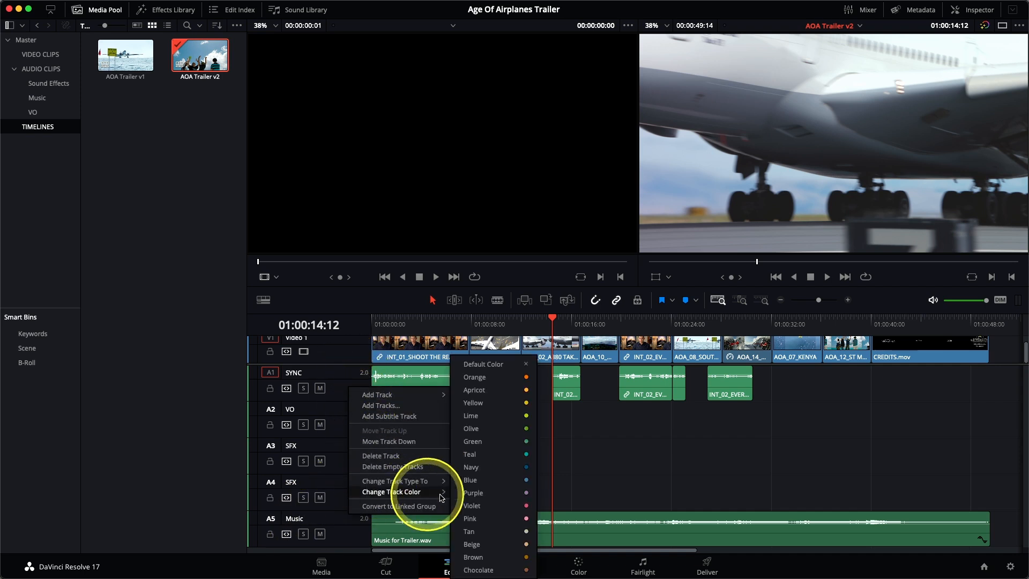
pyautogui.click(492, 421)
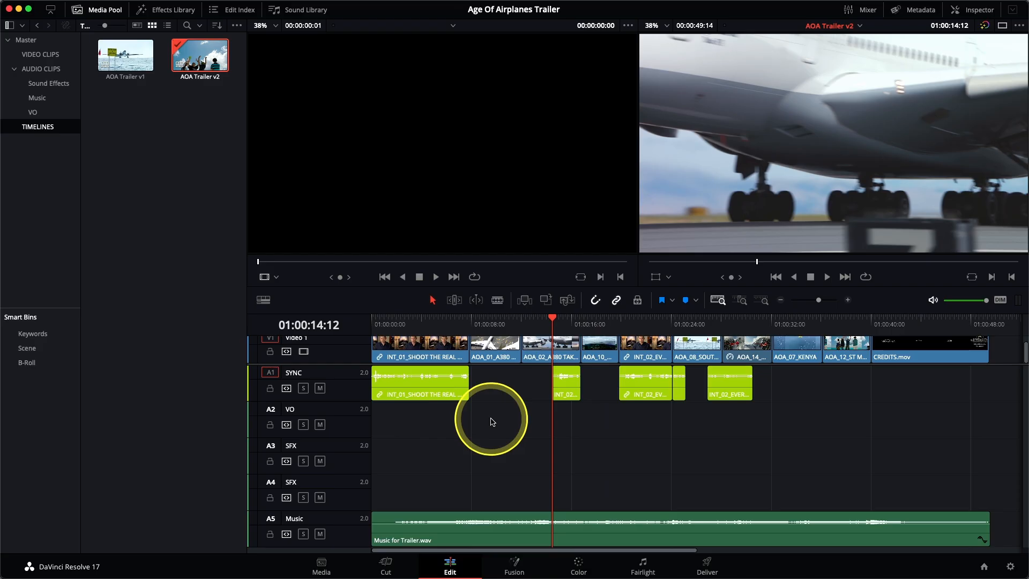
pyautogui.rightClick(358, 423)
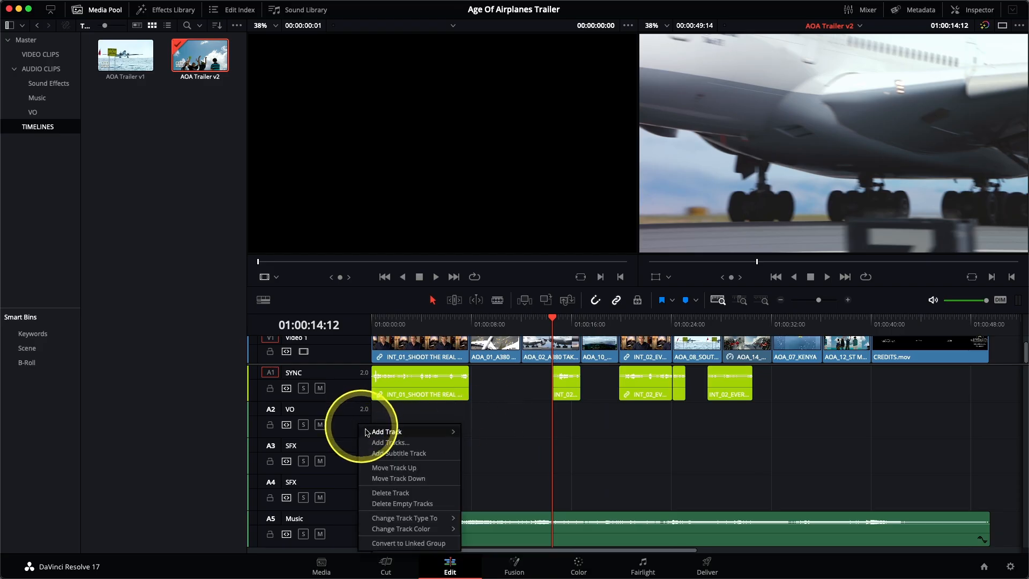
pyautogui.moveTo(402, 530)
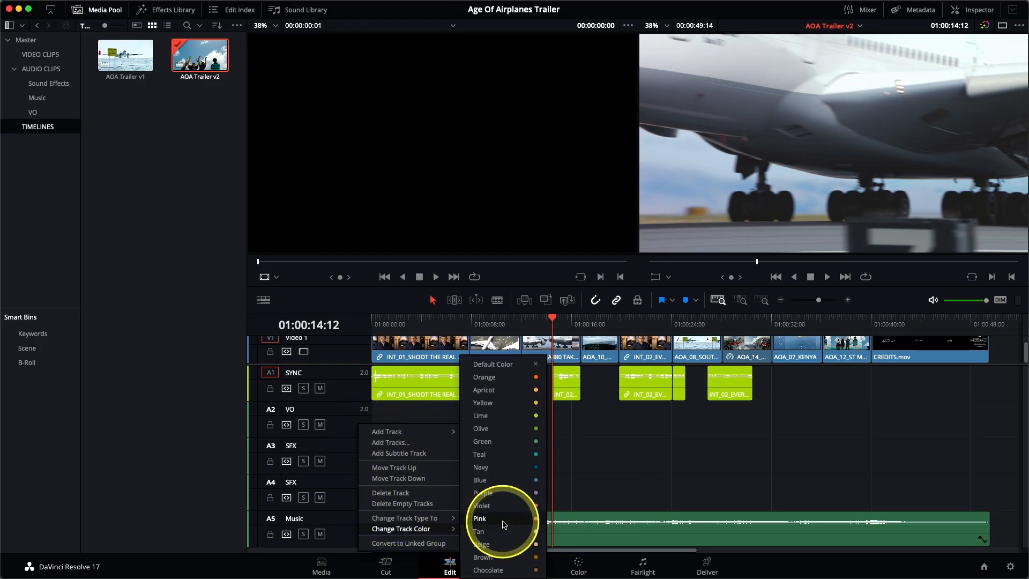
pyautogui.click(501, 459)
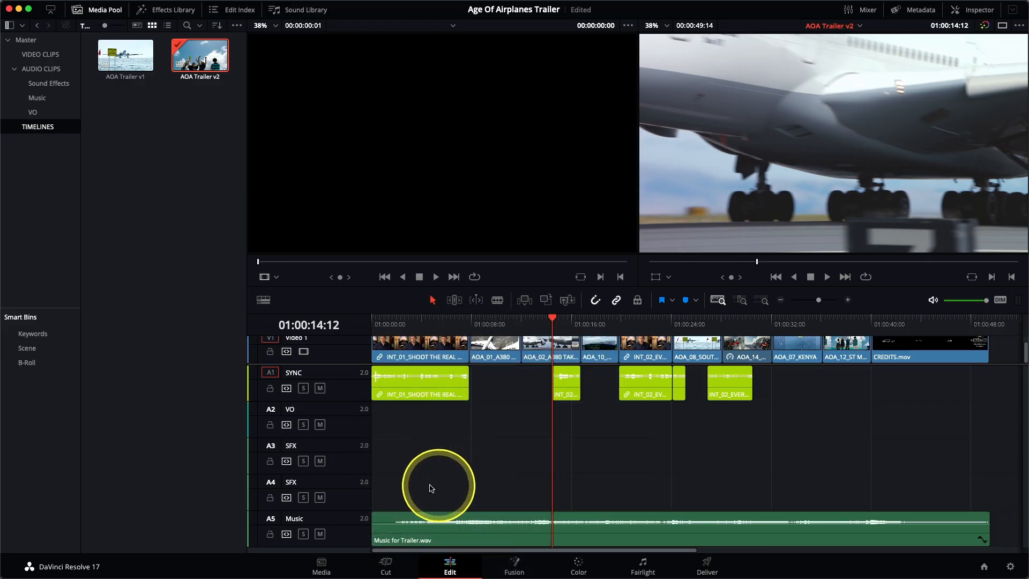
# Step: Set the colour of both SFX tracks to Brown
pyautogui.rightClick(346, 456)
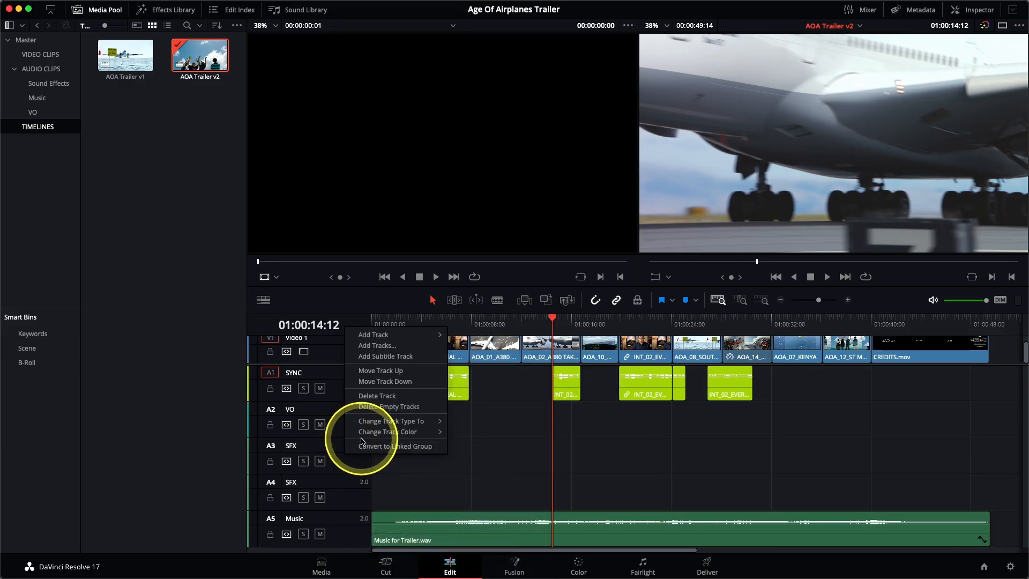
pyautogui.moveTo(375, 432)
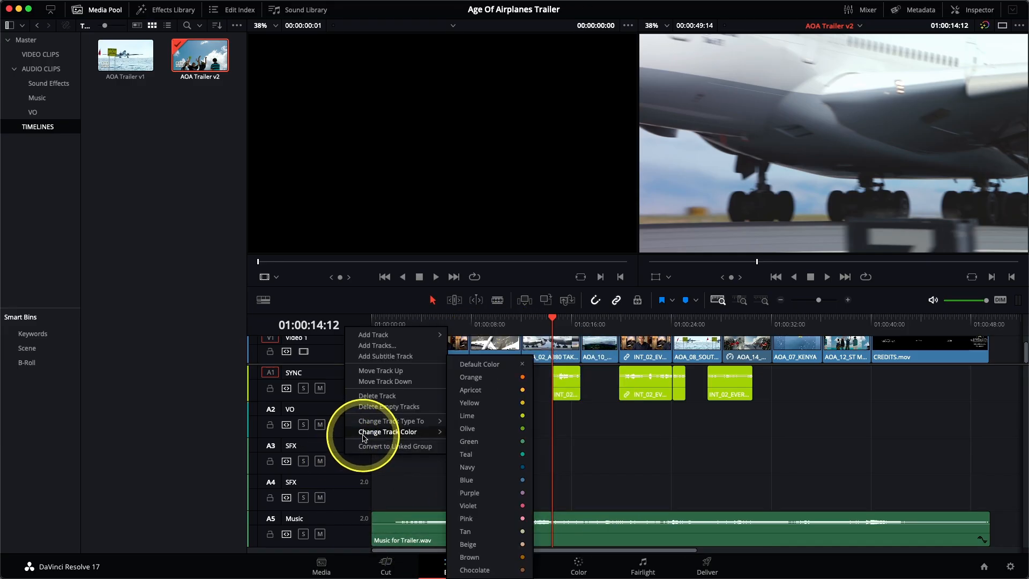
pyautogui.click(488, 558)
pyautogui.rightClick(348, 488)
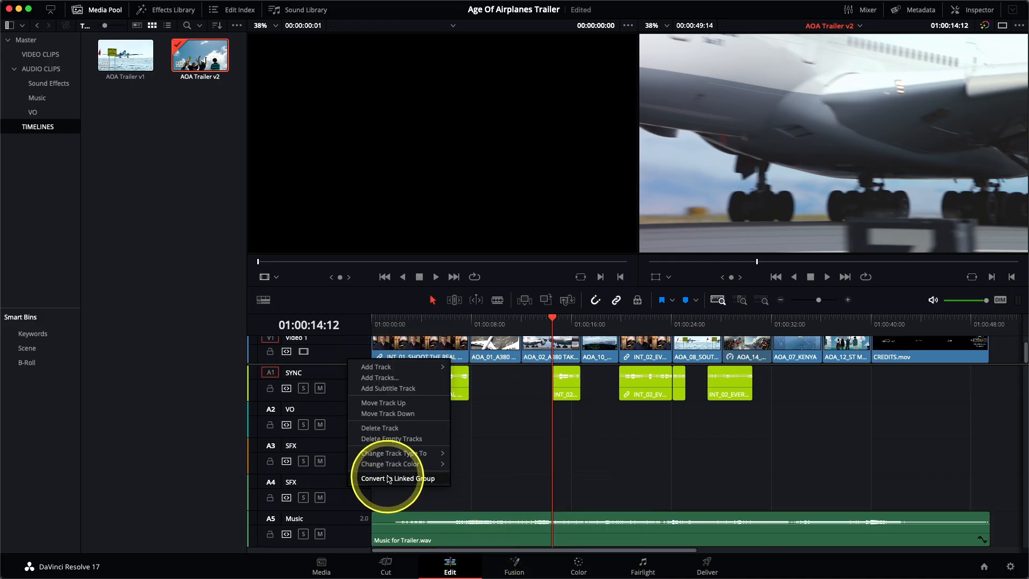
pyautogui.moveTo(407, 465)
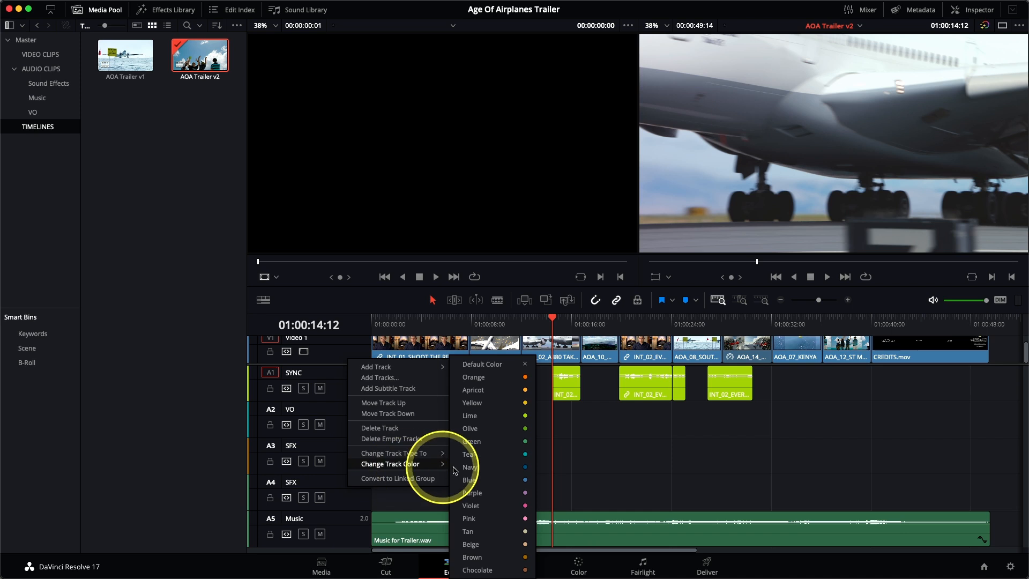
pyautogui.click(486, 545)
# Step: Set the Music track colour to Olive
pyautogui.rightClick(354, 531)
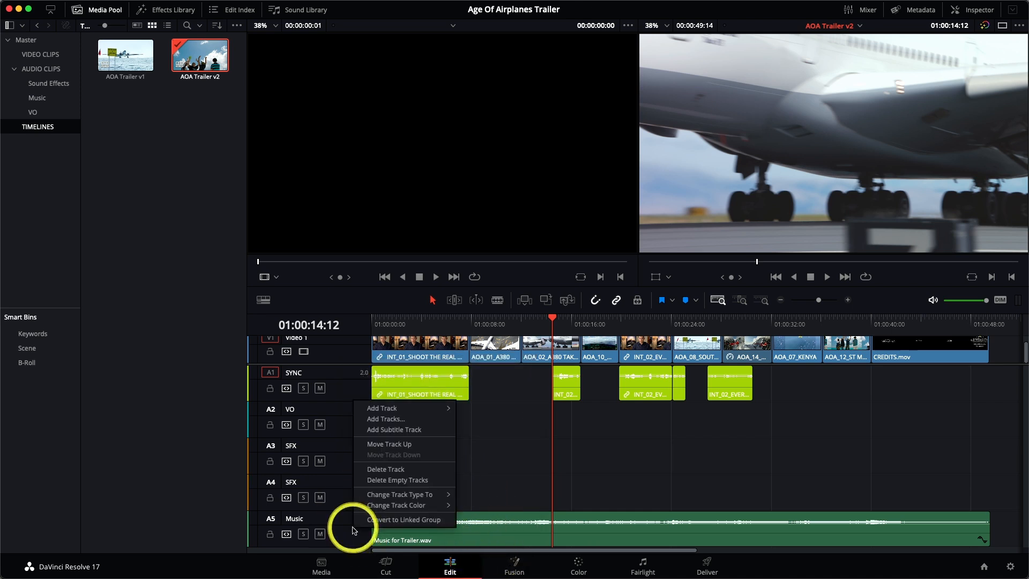
pyautogui.moveTo(409, 503)
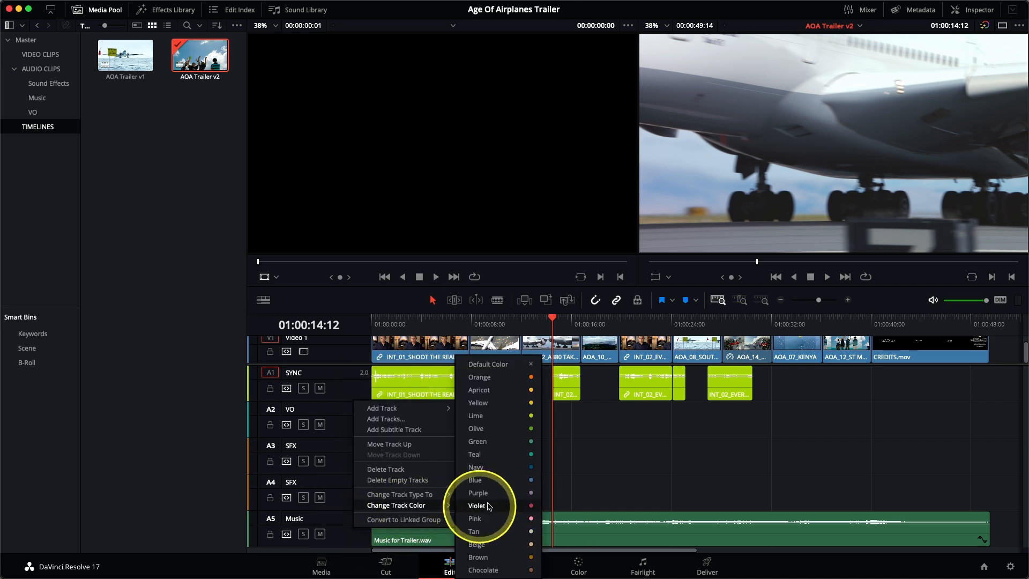
pyautogui.click(501, 433)
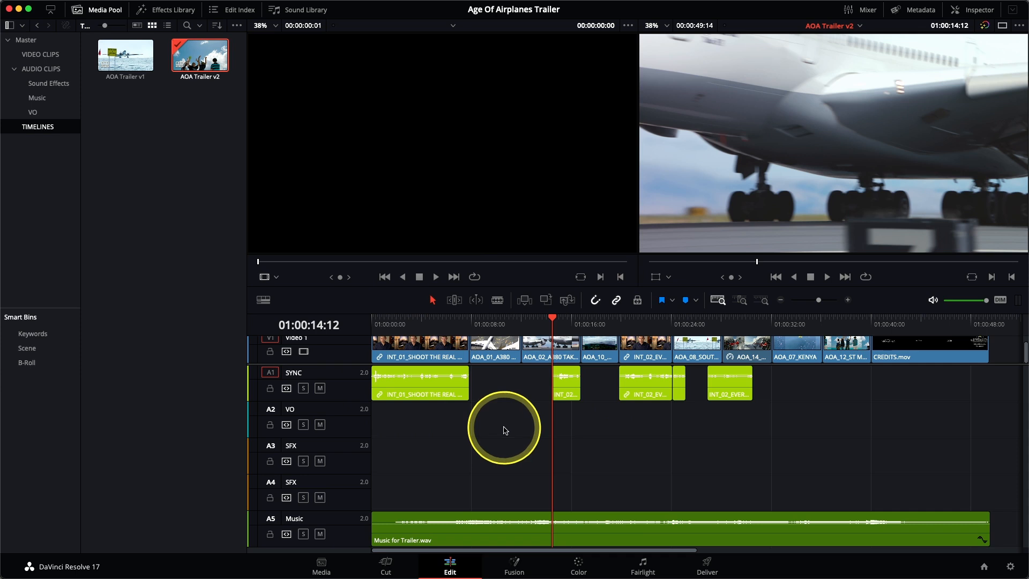
# Step: Place the timeline playhead at 01:00:08:15
pyautogui.click(479, 322)
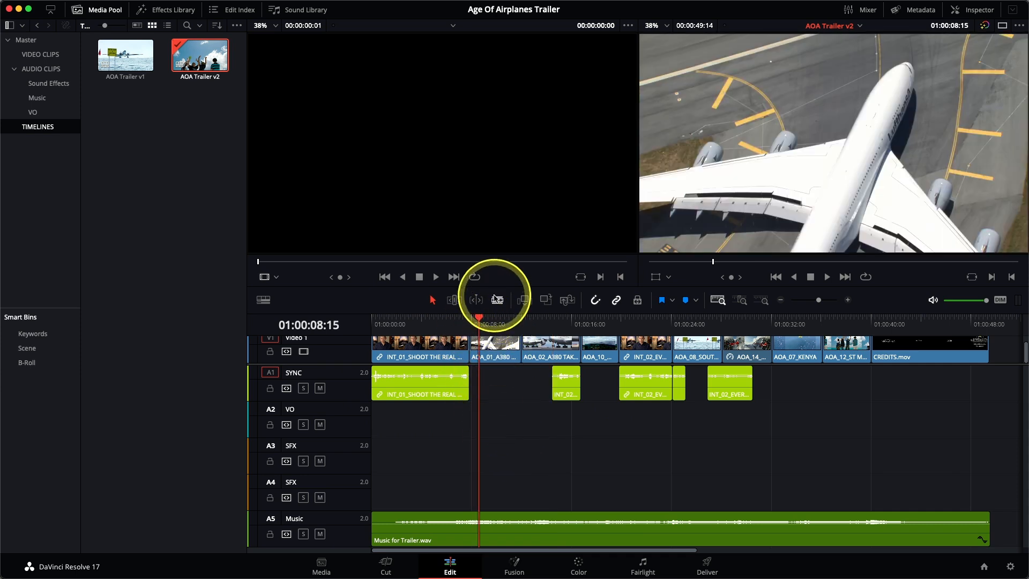
pyautogui.moveTo(492, 285); pyautogui.dragTo(497, 260)
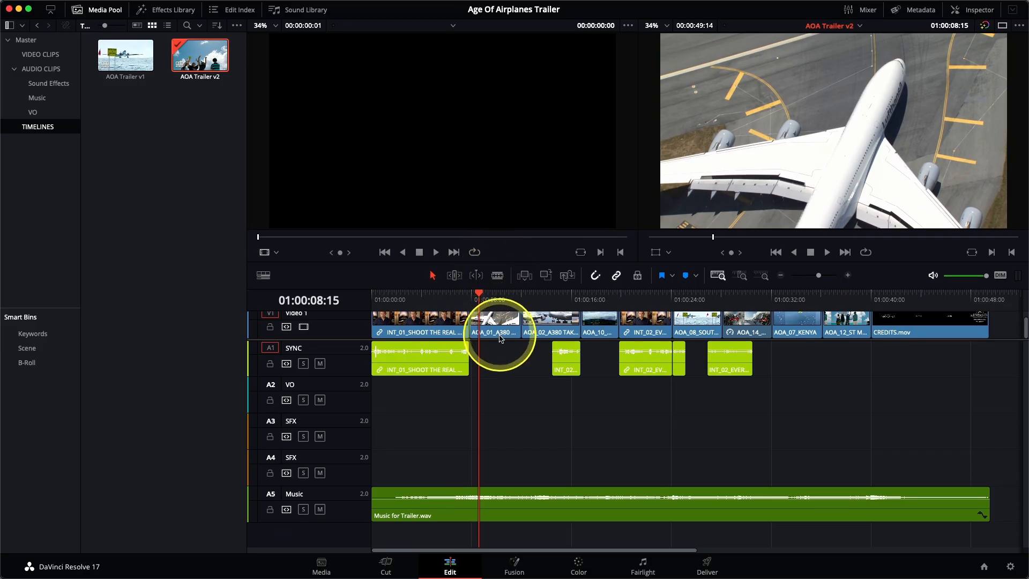
pyautogui.scroll(2, 499, 343)
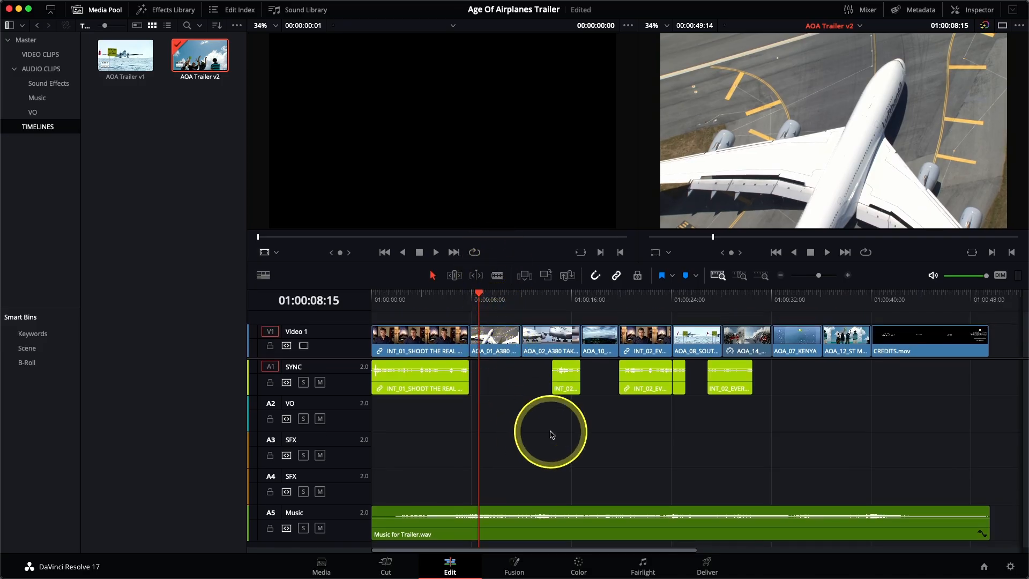
# Step: Load HF VO 1.wav from the VO bin into the source viewer and mark its first phrase with in and out points
pyautogui.click(53, 115)
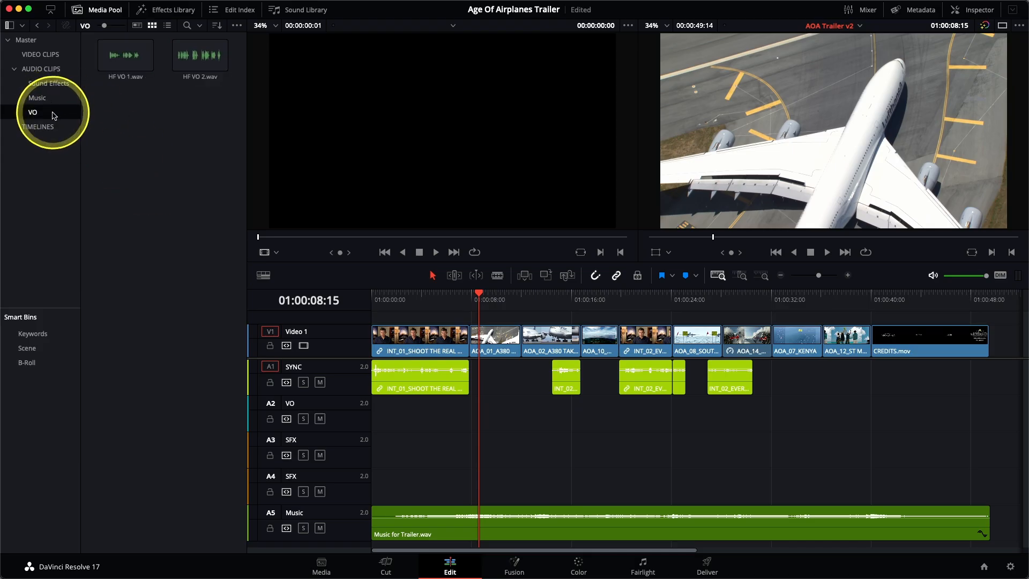
pyautogui.click(118, 68)
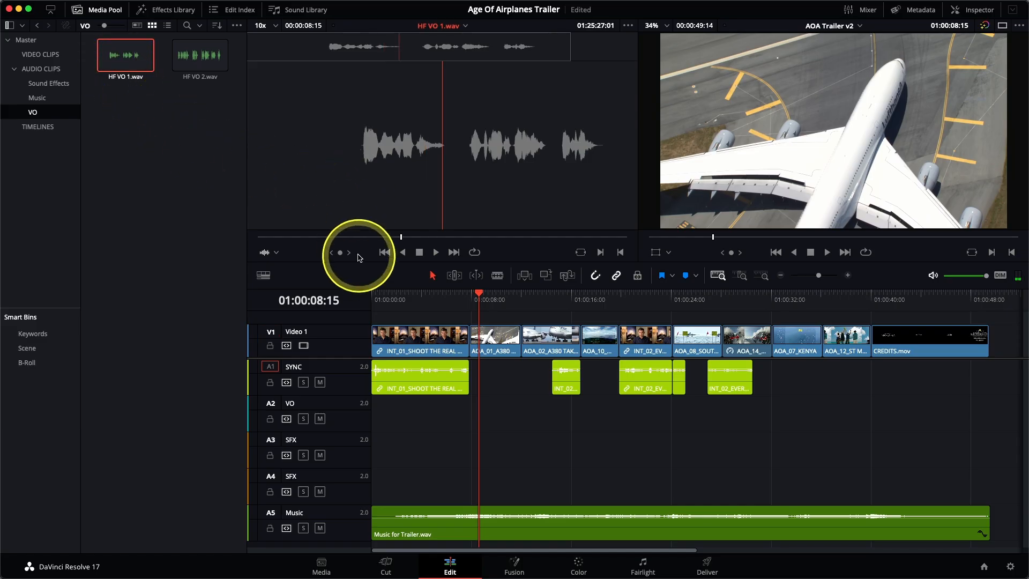
pyautogui.click(307, 237)
pyautogui.moveTo(289, 239); pyautogui.dragTo(271, 235)
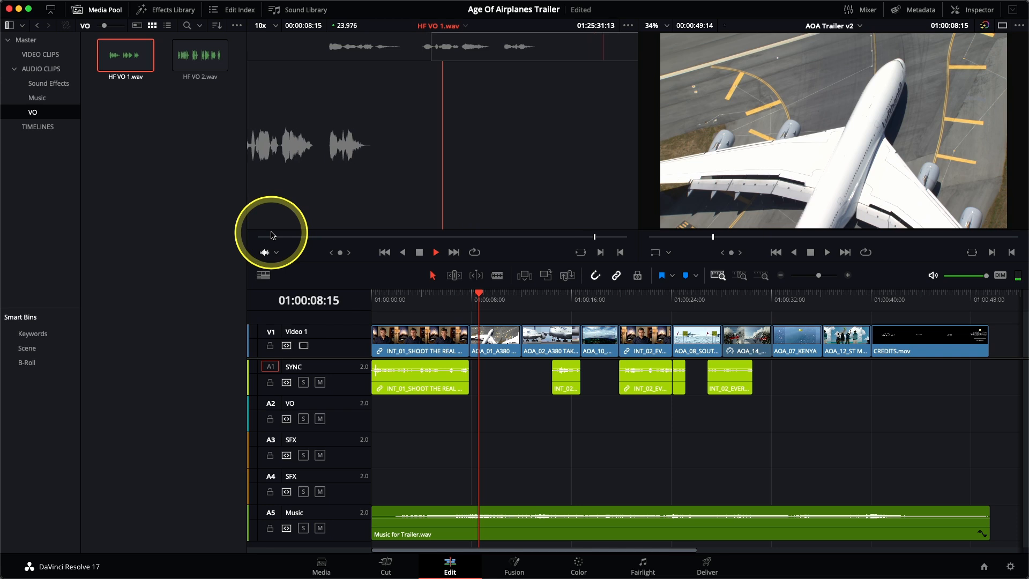
pyautogui.click(332, 55)
pyautogui.click(328, 55)
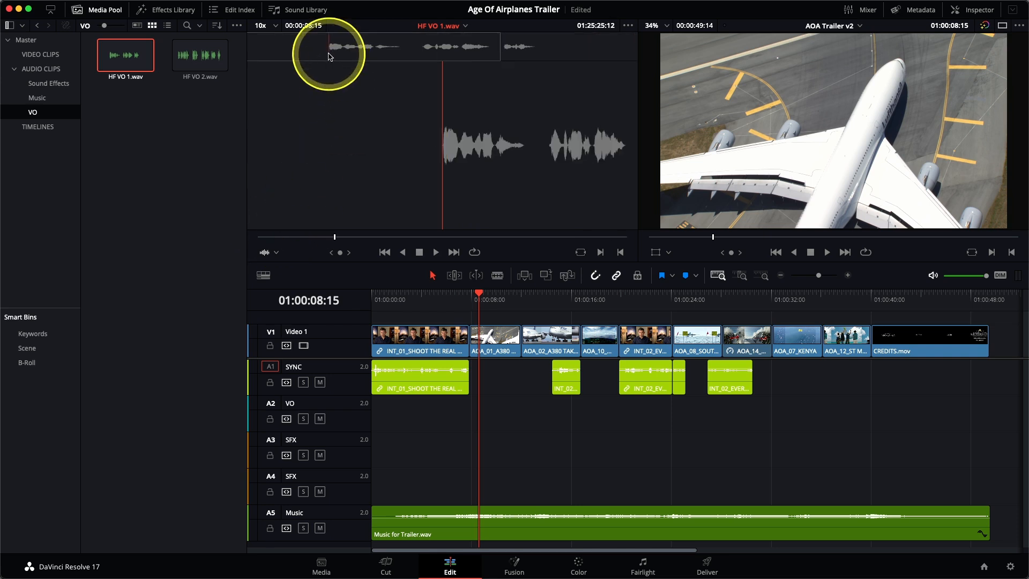
pyautogui.click(327, 56)
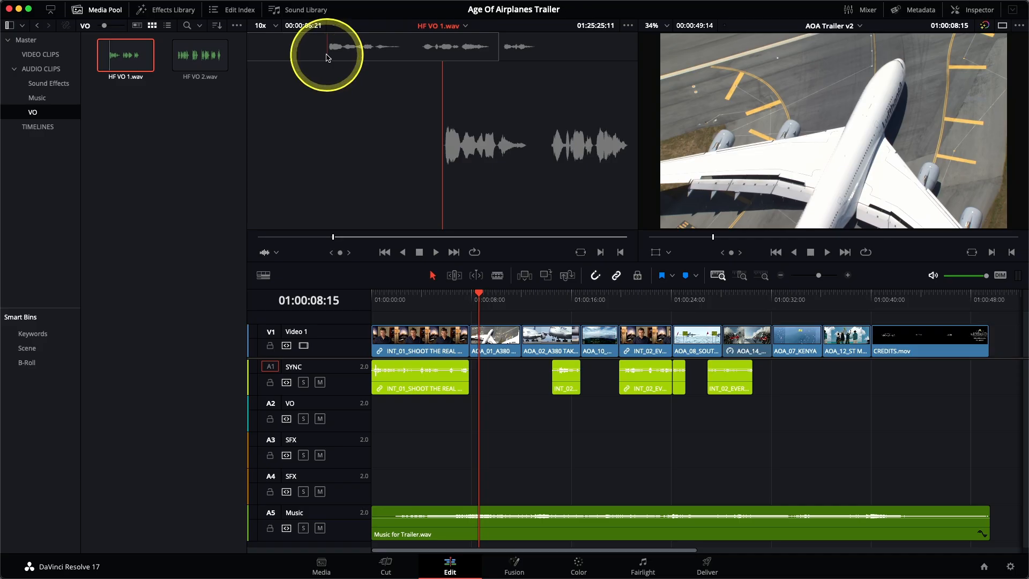
pyautogui.moveTo(326, 57); pyautogui.dragTo(538, 58)
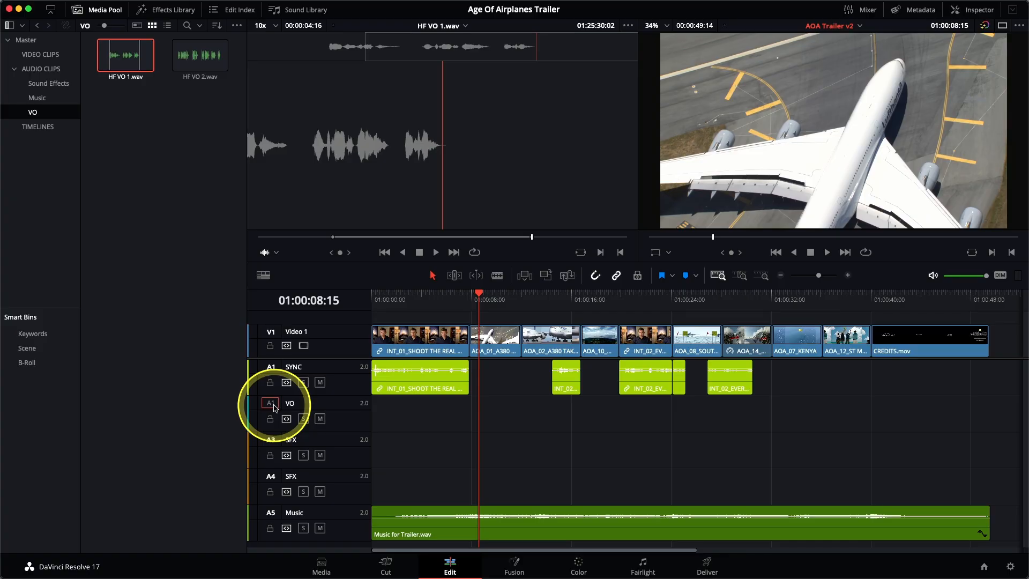
# Step: Overwrite the marked HF VO 1.wav section onto the VO track at the playhead
pyautogui.moveTo(482, 137); pyautogui.dragTo(804, 139)
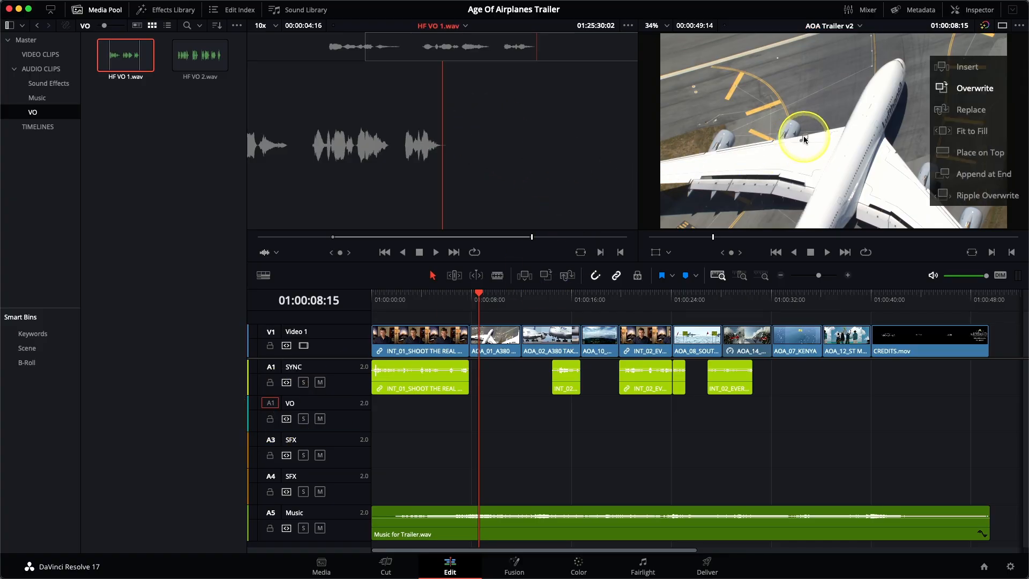
pyautogui.moveTo(803, 136); pyautogui.dragTo(547, 288)
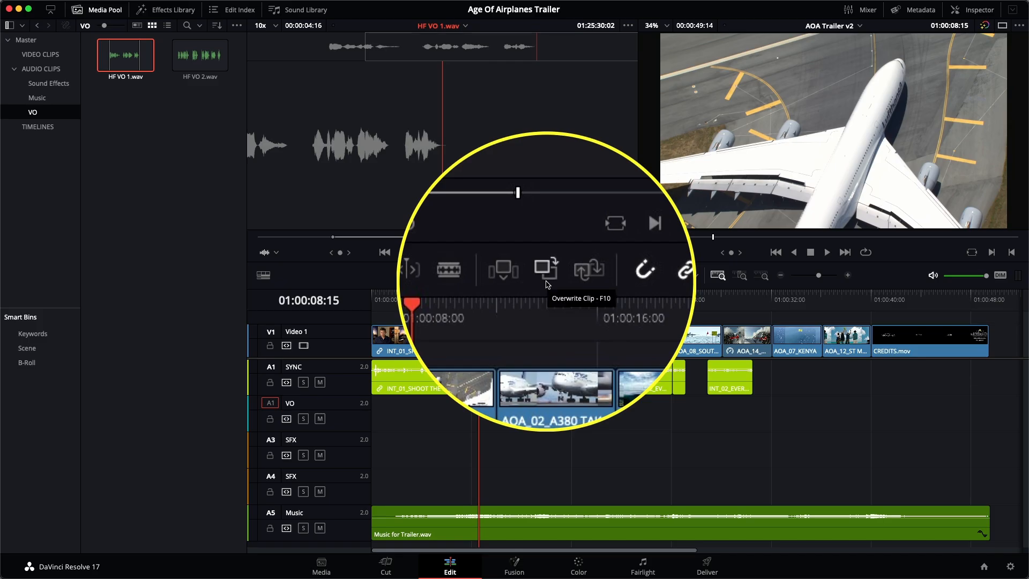
pyautogui.click(547, 284)
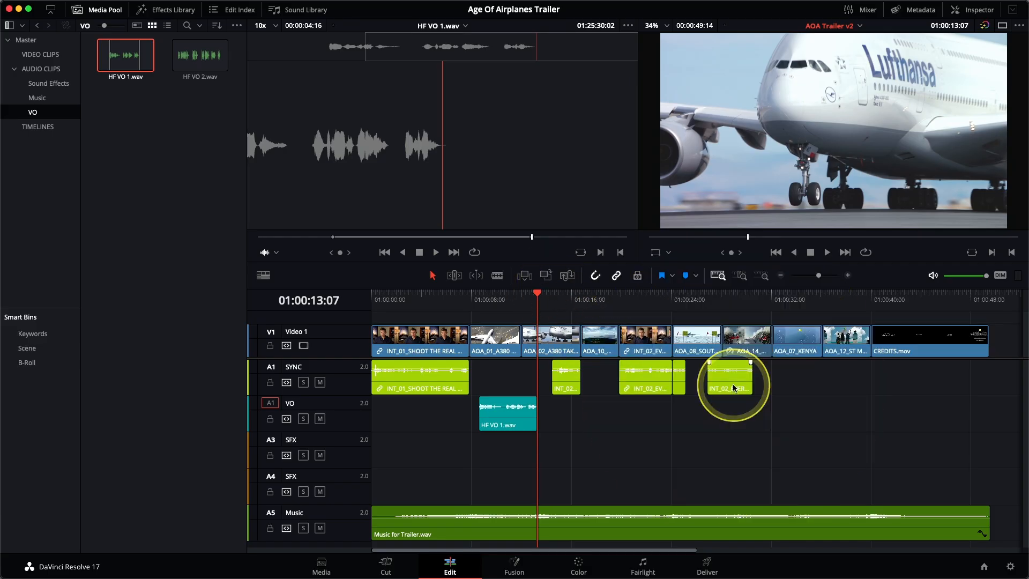
# Step: Overwrite the first phrase of HF VO 2.wav, marked in the source viewer, onto the VO track at 01:00:32:03
pyautogui.click(772, 301)
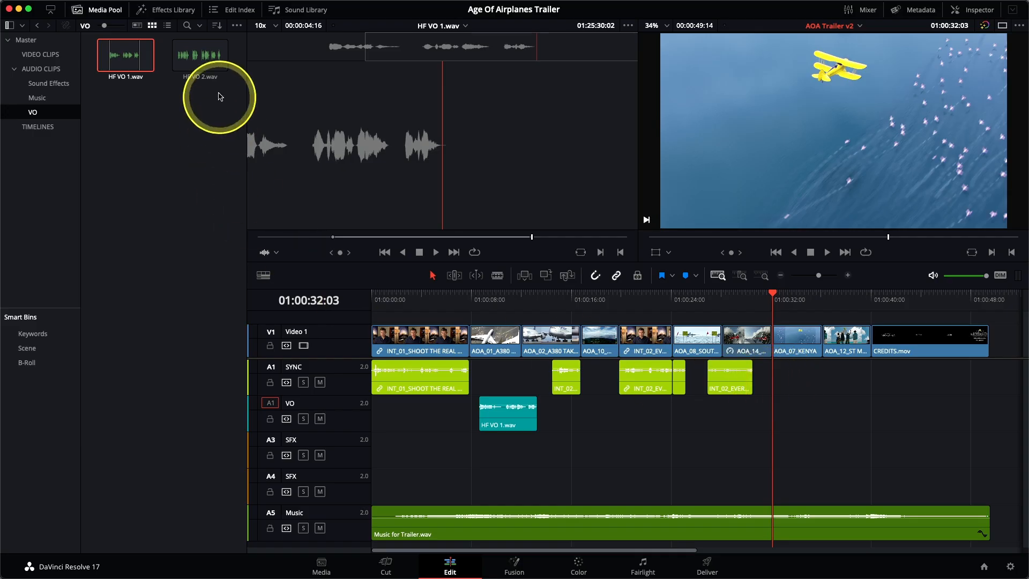
pyautogui.click(202, 64)
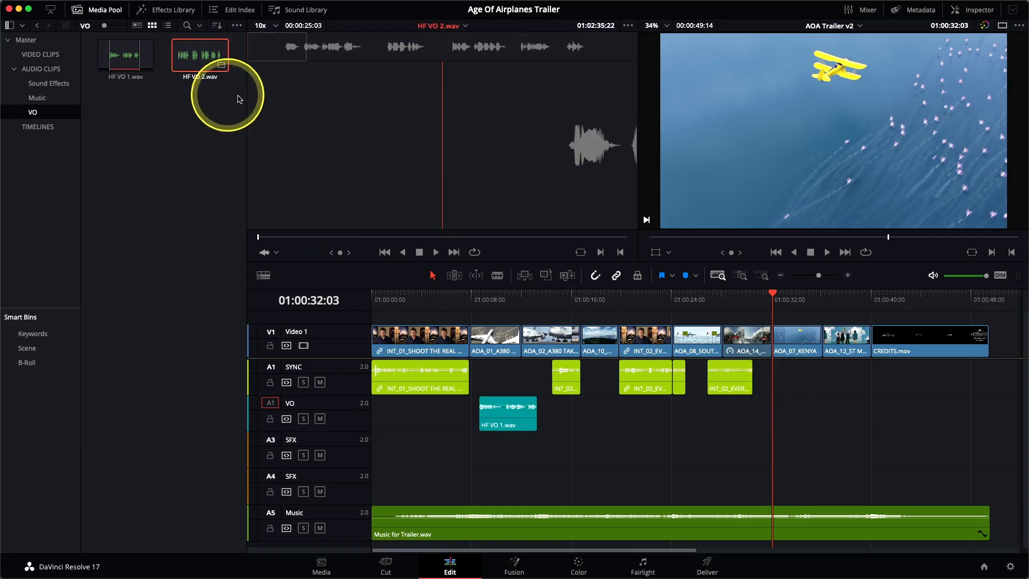
pyautogui.click(280, 54)
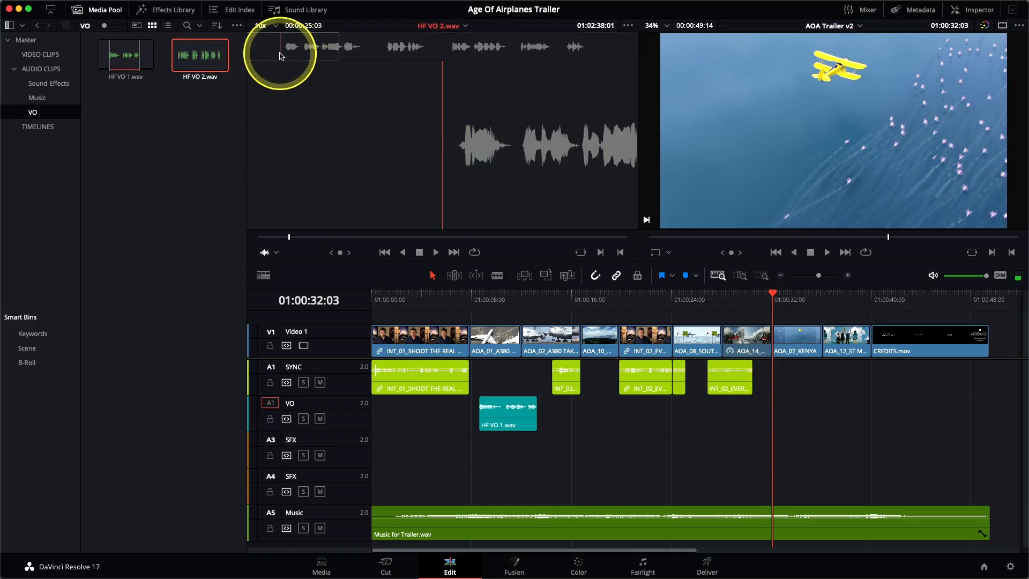
pyautogui.press('space')
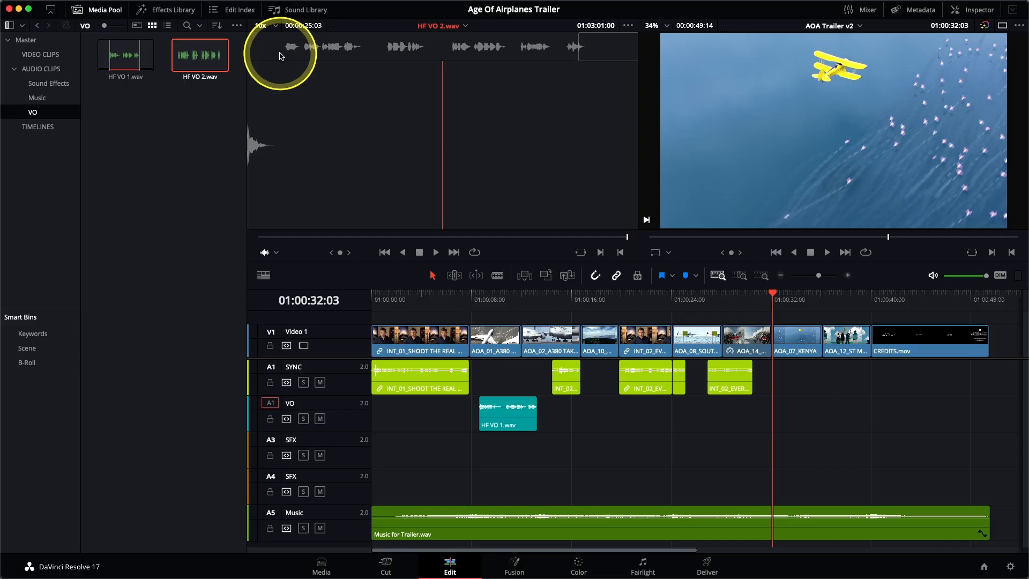
pyautogui.click(285, 55)
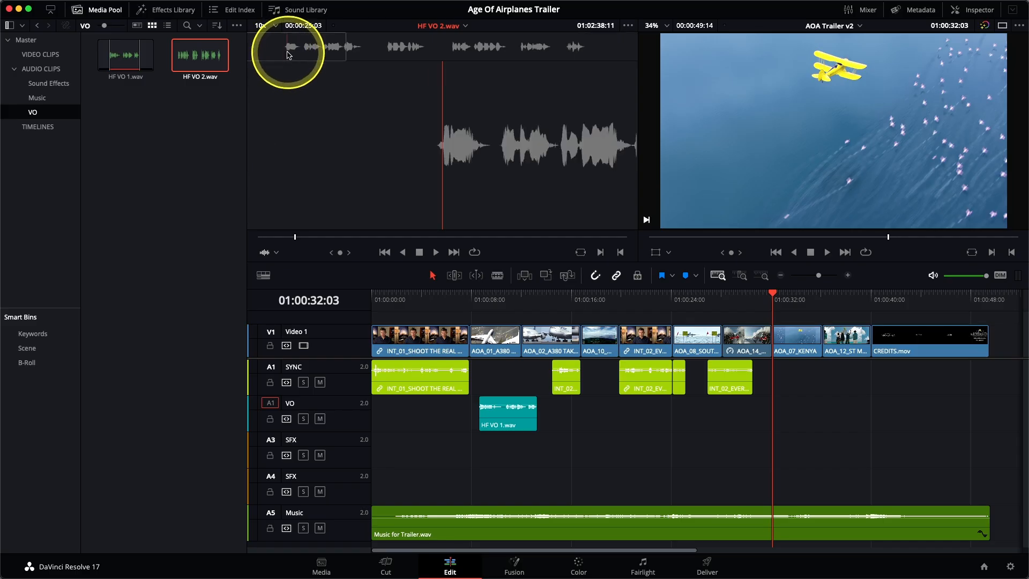
pyautogui.press('space')
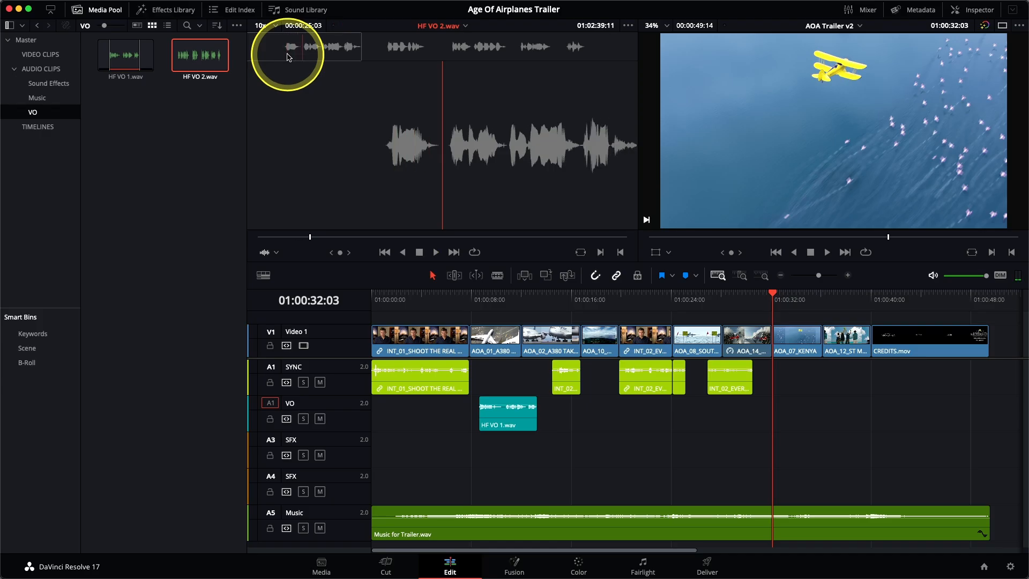
pyautogui.press('space')
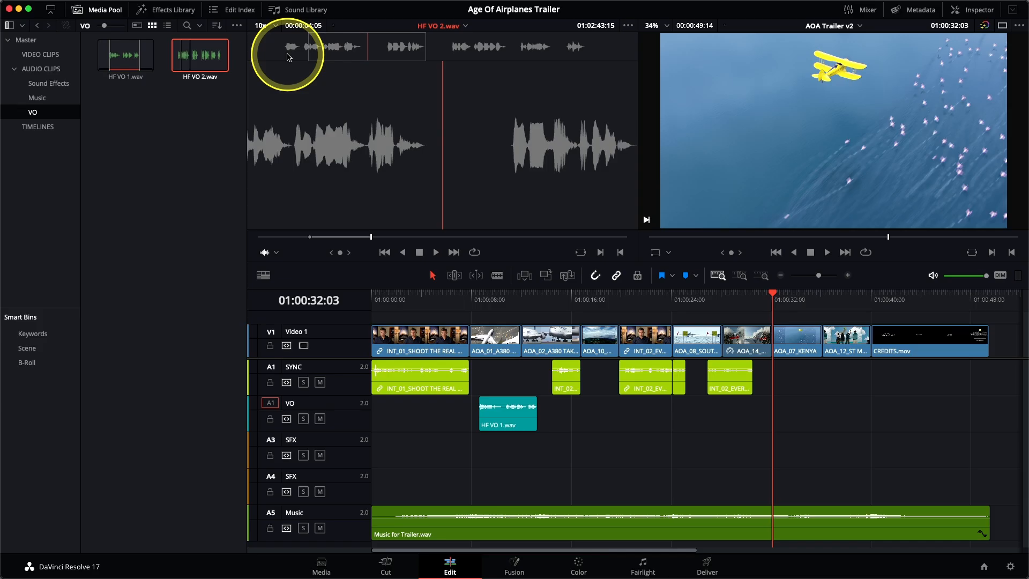
pyautogui.press('F10')
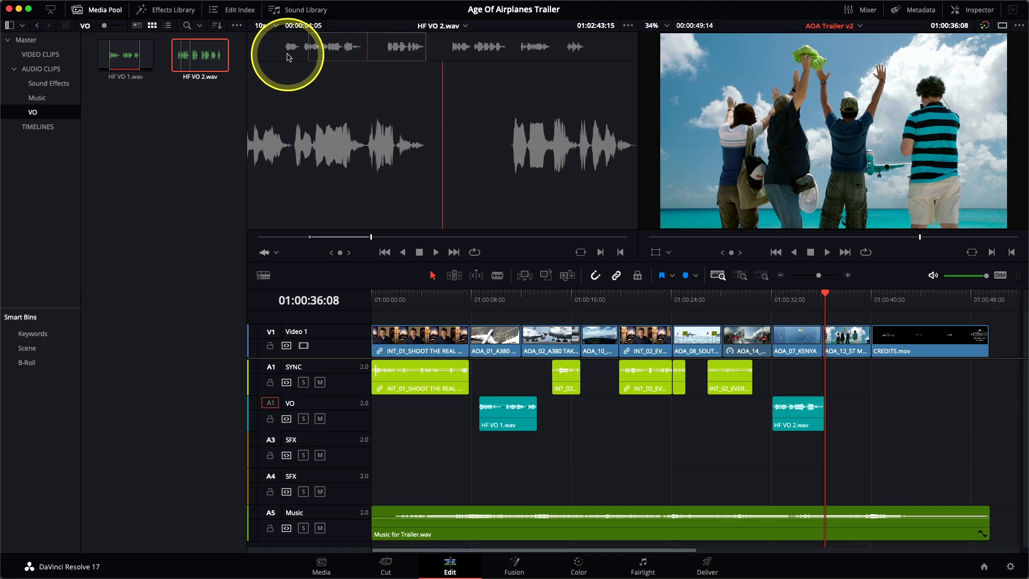
# Step: Mark a later phrase of HF VO 2.wav and overwrite it onto the VO track right after the first one
pyautogui.click(516, 56)
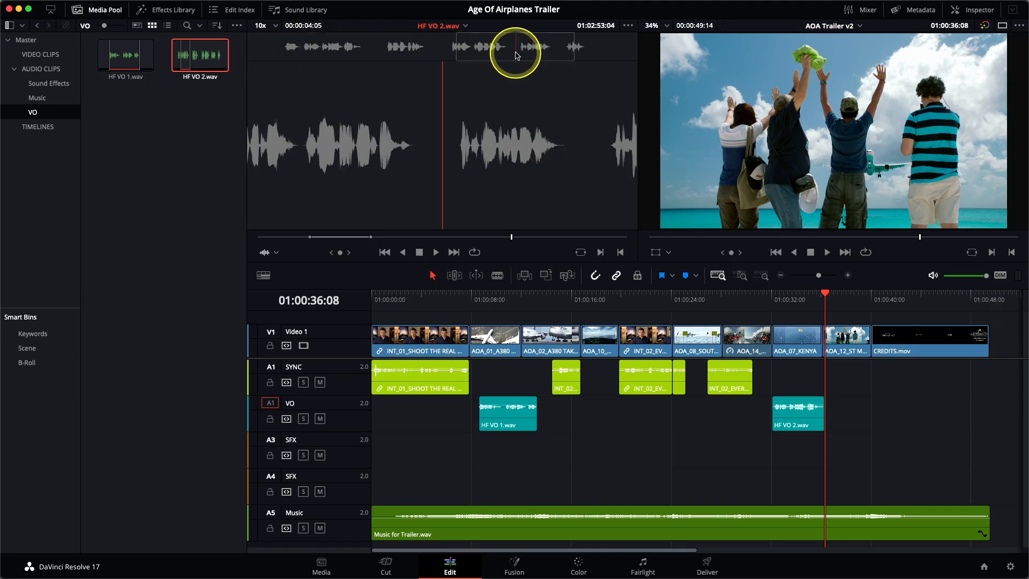
pyautogui.moveTo(517, 52); pyautogui.dragTo(517, 52)
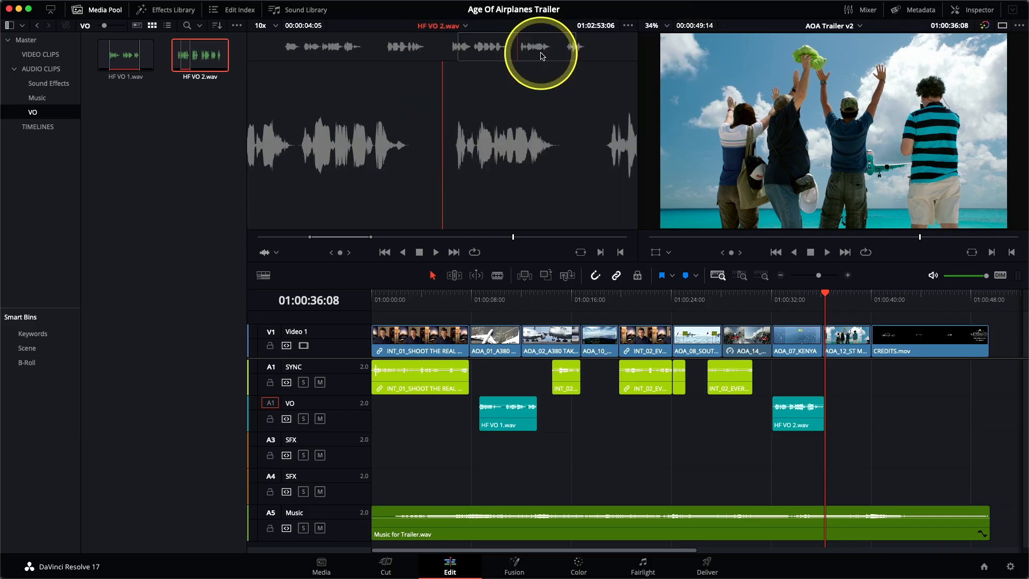
pyautogui.press('space')
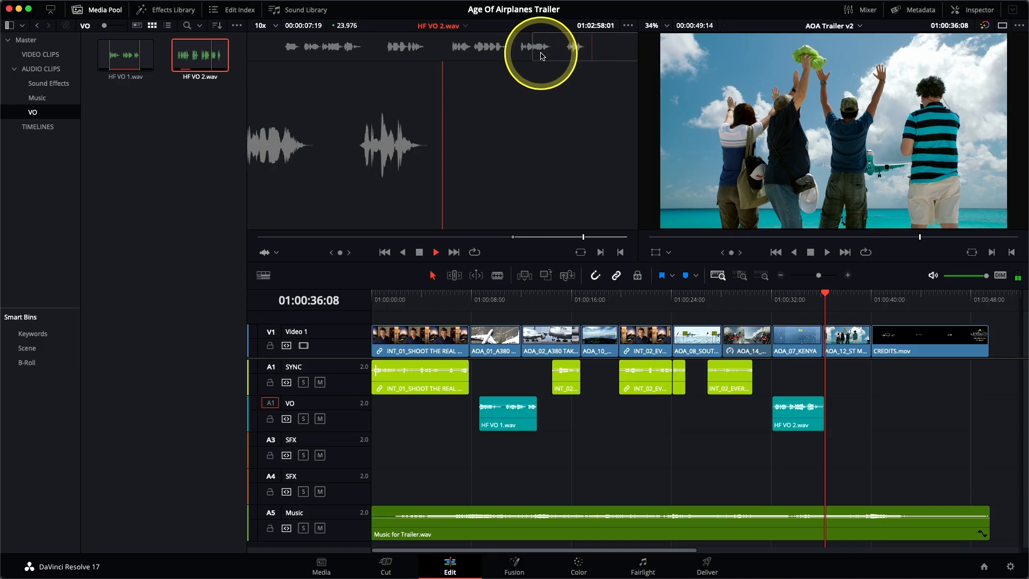
pyautogui.press('space')
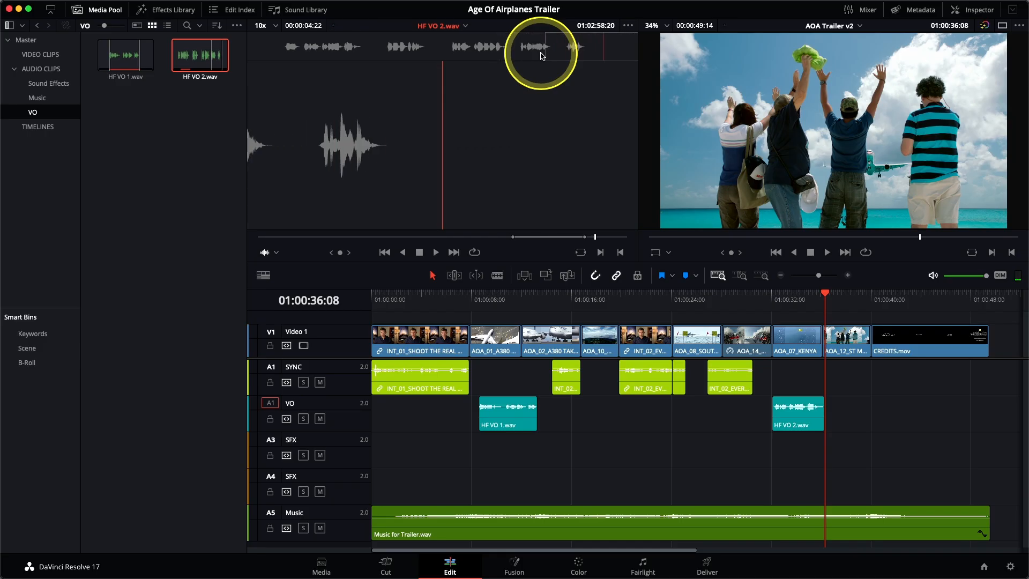
pyautogui.press('F10')
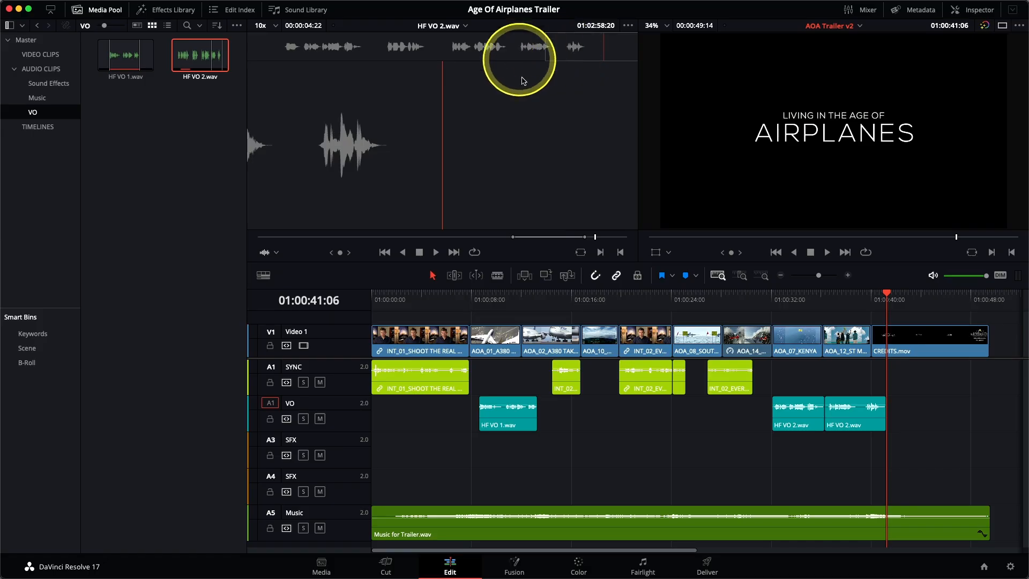
# Step: Move the INT_02_EVERY SHOT WAS clip on the SYNC track slightly earlier
pyautogui.click(822, 301)
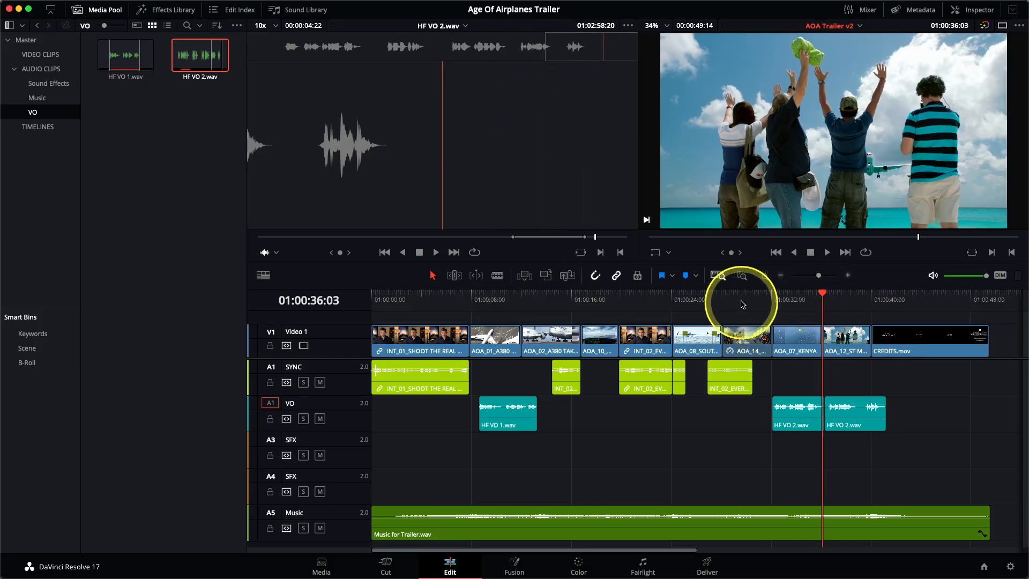
pyautogui.click(741, 276)
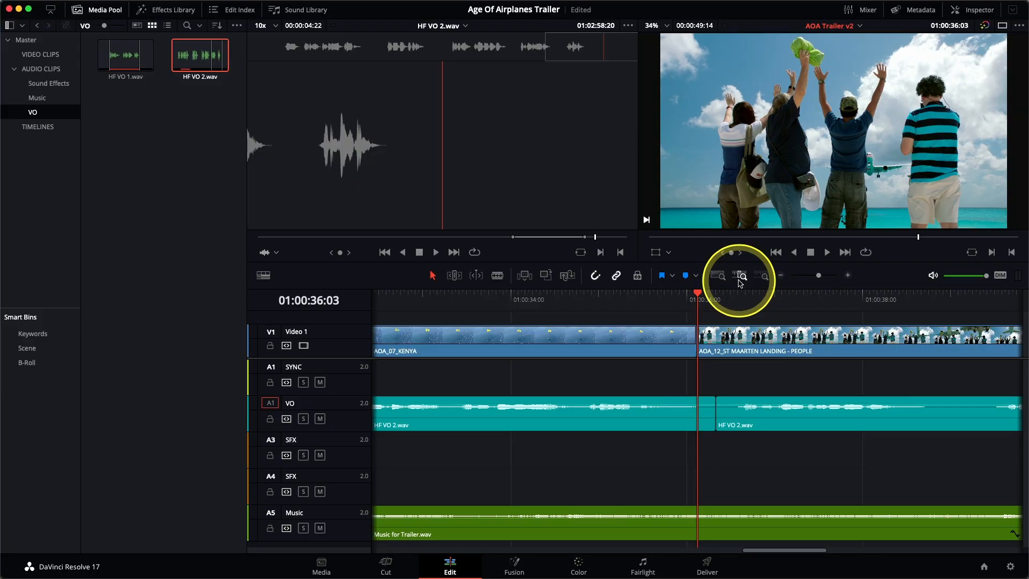
pyautogui.click(739, 279)
pyautogui.click(740, 279)
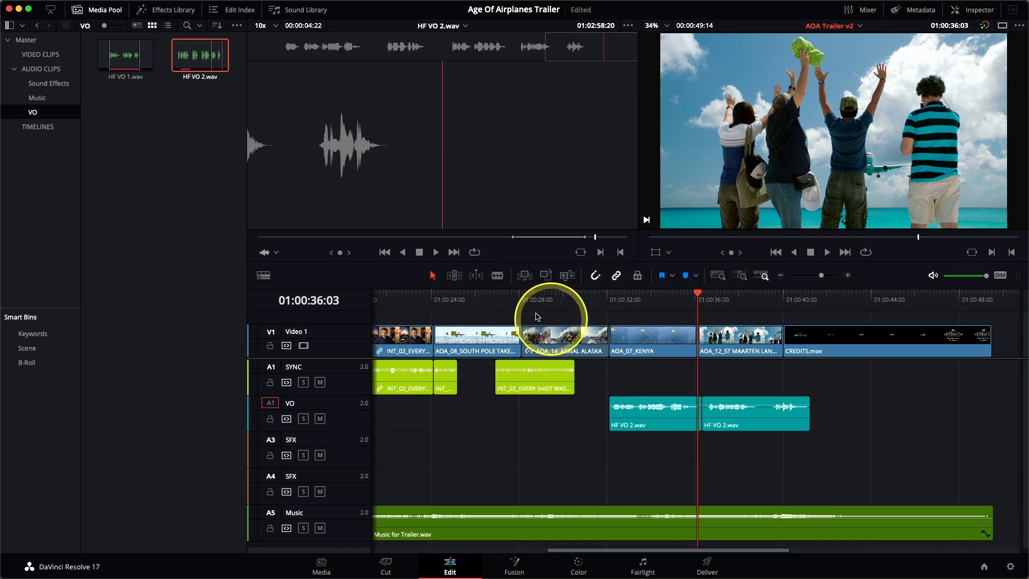
pyautogui.click(535, 389)
pyautogui.moveTo(536, 395); pyautogui.dragTo(512, 398)
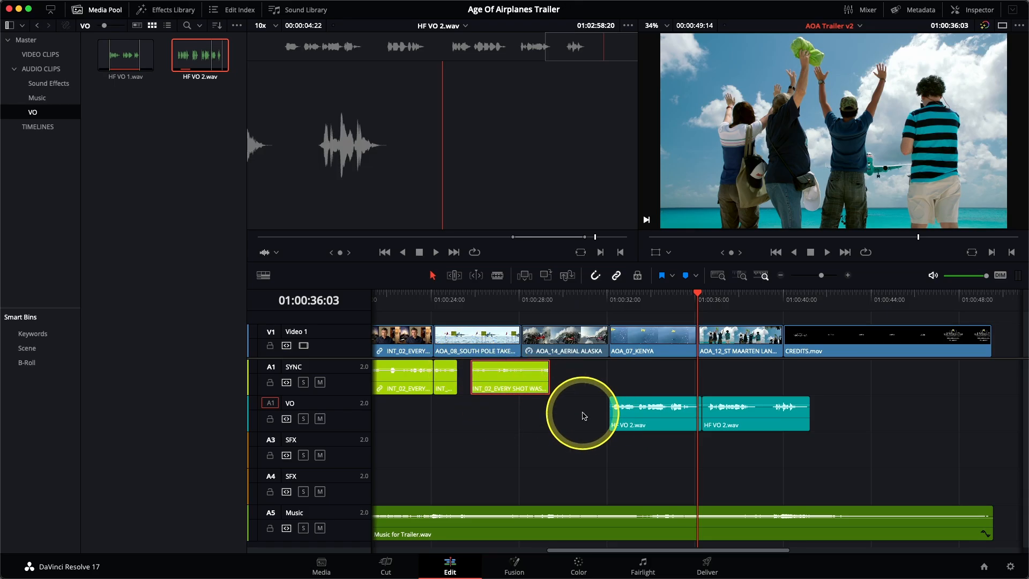
# Step: Select both HF VO 2.wav clips and move them about one second earlier on the VO track
pyautogui.moveTo(583, 416); pyautogui.dragTo(744, 428)
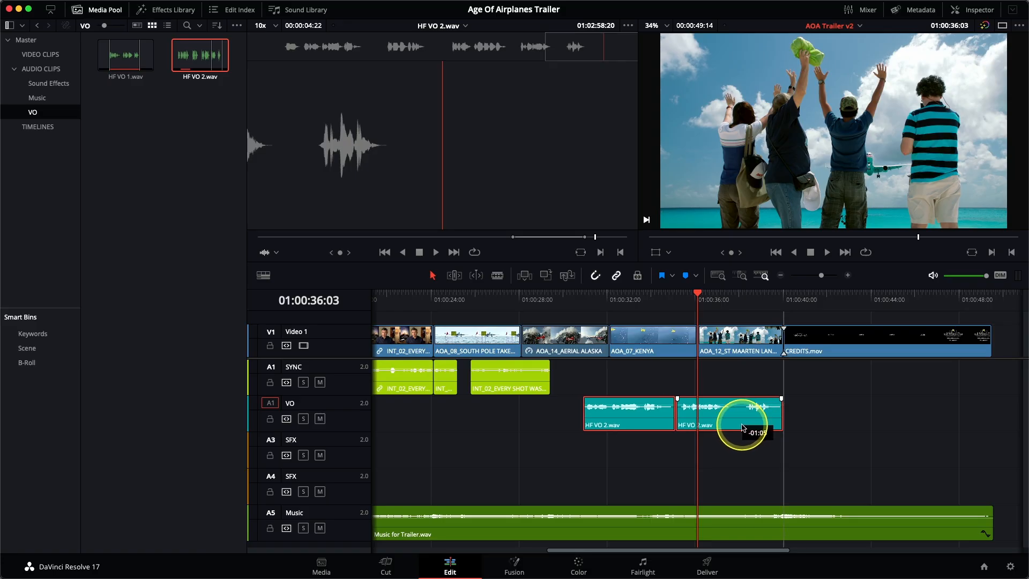
pyautogui.moveTo(743, 427); pyautogui.dragTo(727, 428)
pyautogui.press('n')
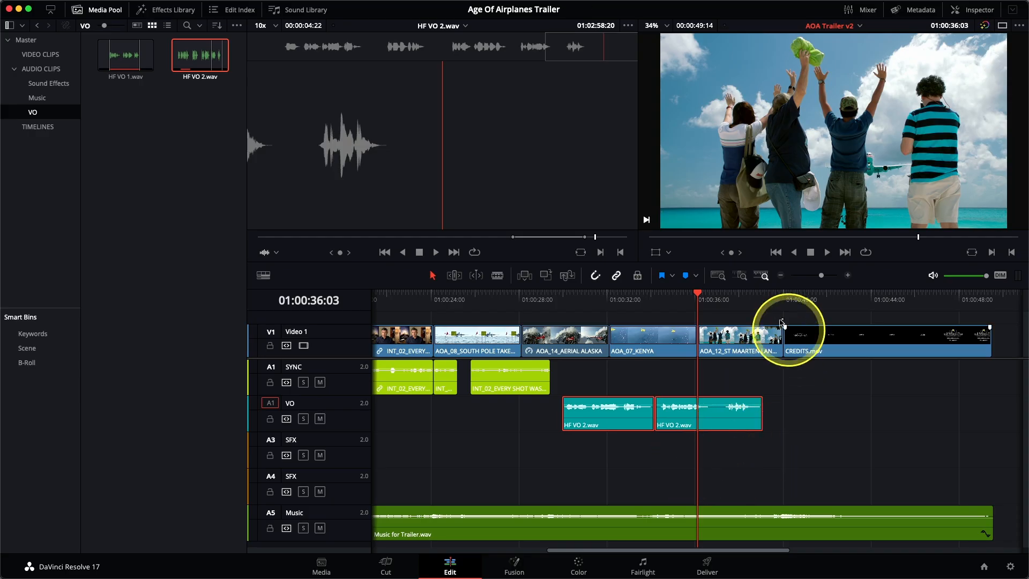
# Step: Split the second HF VO 2.wav clip at 01:00:37:06, slide its end piece slightly earlier, and save the project
pyautogui.moveTo(709, 300); pyautogui.dragTo(723, 298)
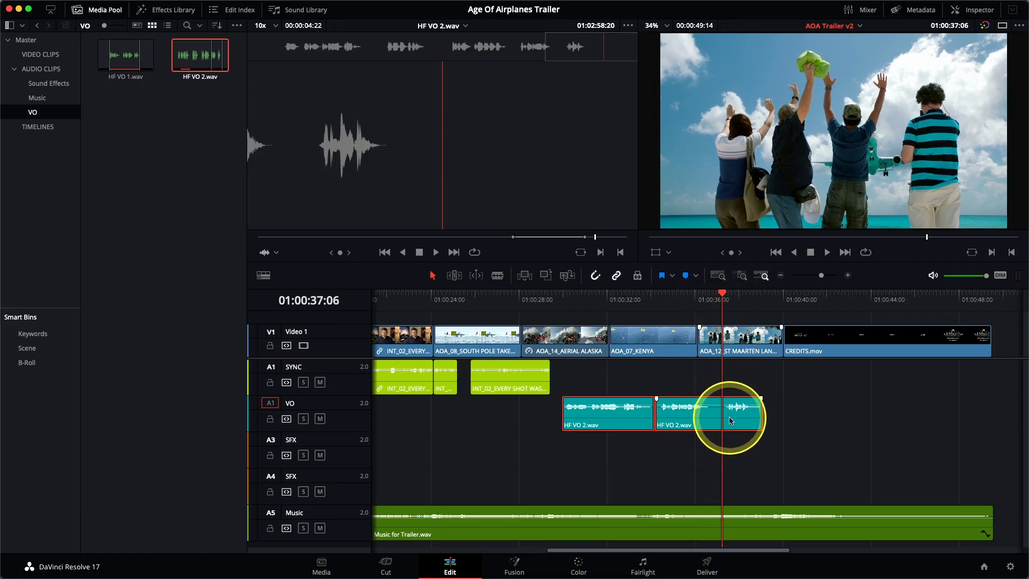
pyautogui.hotkey('ctrl', 'b')
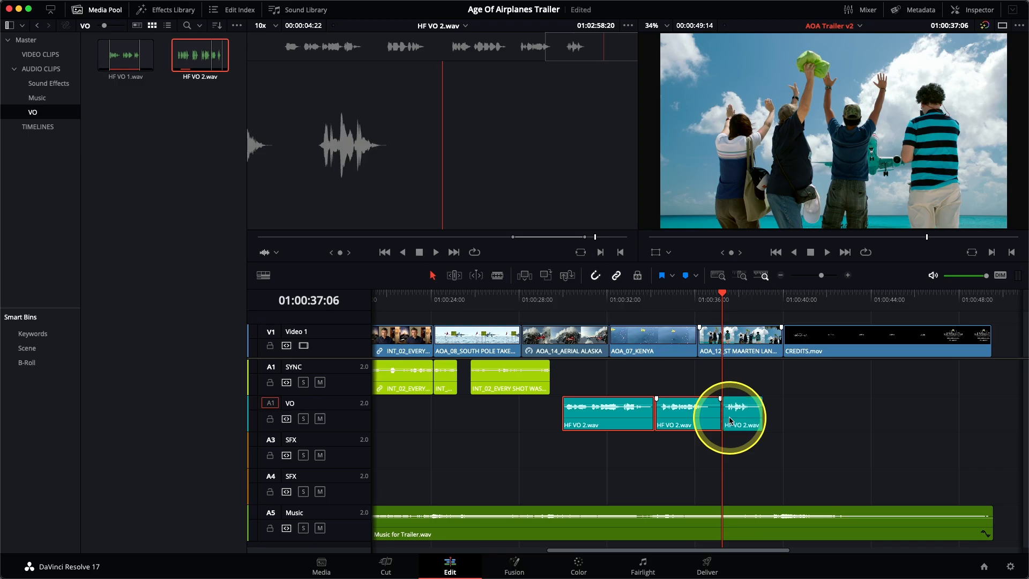
pyautogui.click(737, 428)
pyautogui.moveTo(738, 428); pyautogui.dragTo(732, 430)
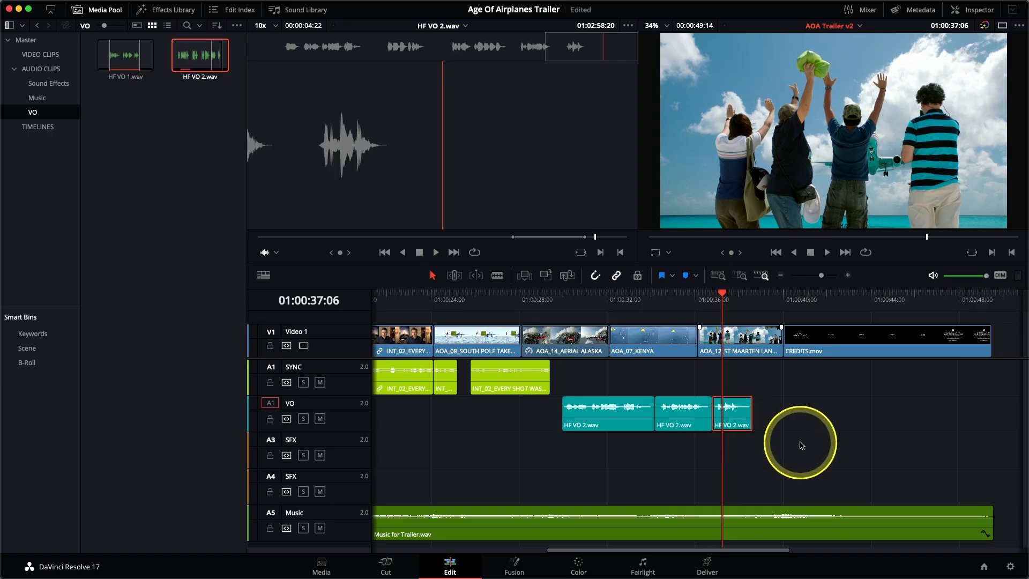
pyautogui.press('super+s')
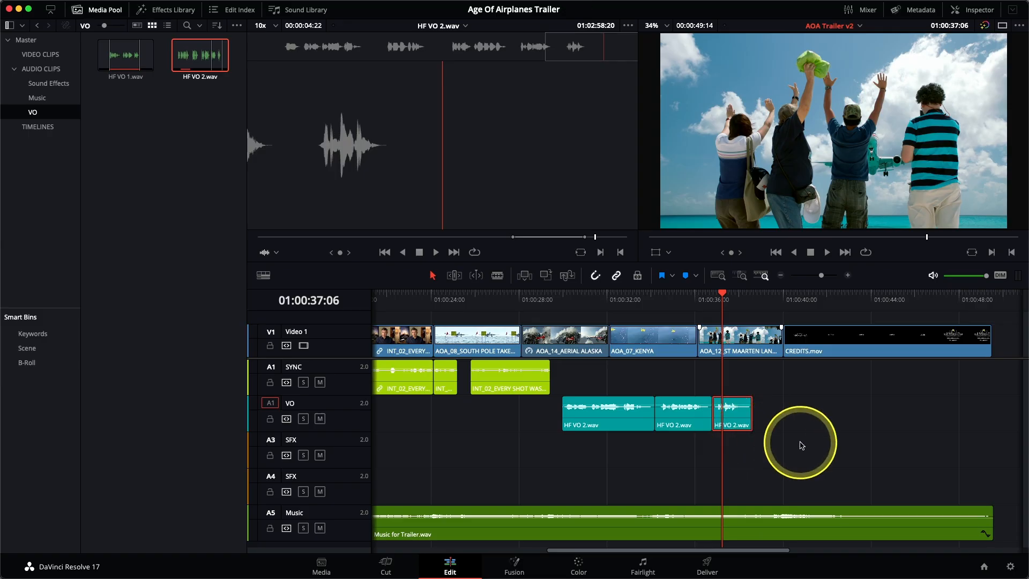
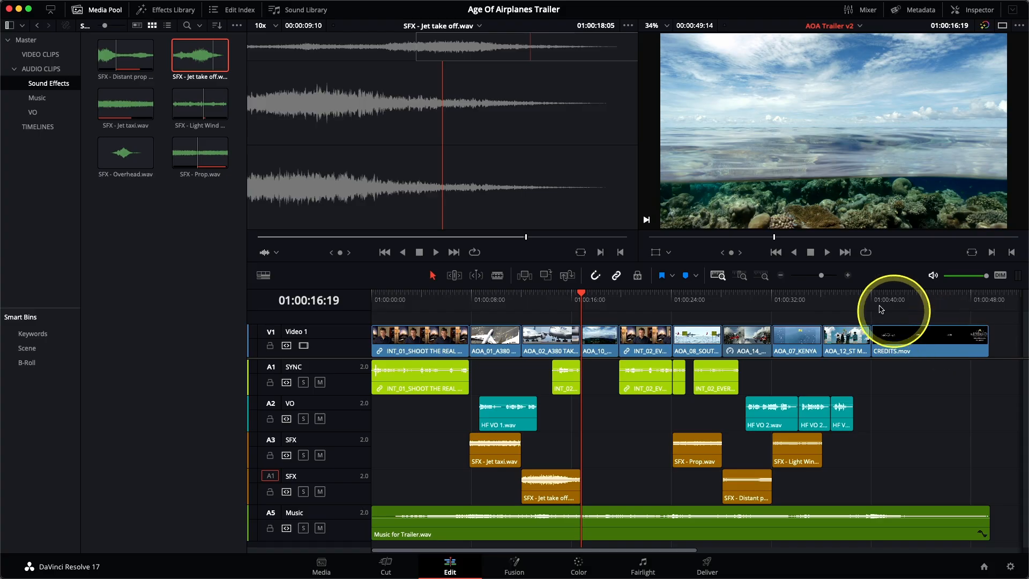
# Step: Mark the duration of the AOA_12_ST clip on the timeline and overwrite SFX - Jet take off.wav onto the A4 SFX track there
pyautogui.click(842, 299)
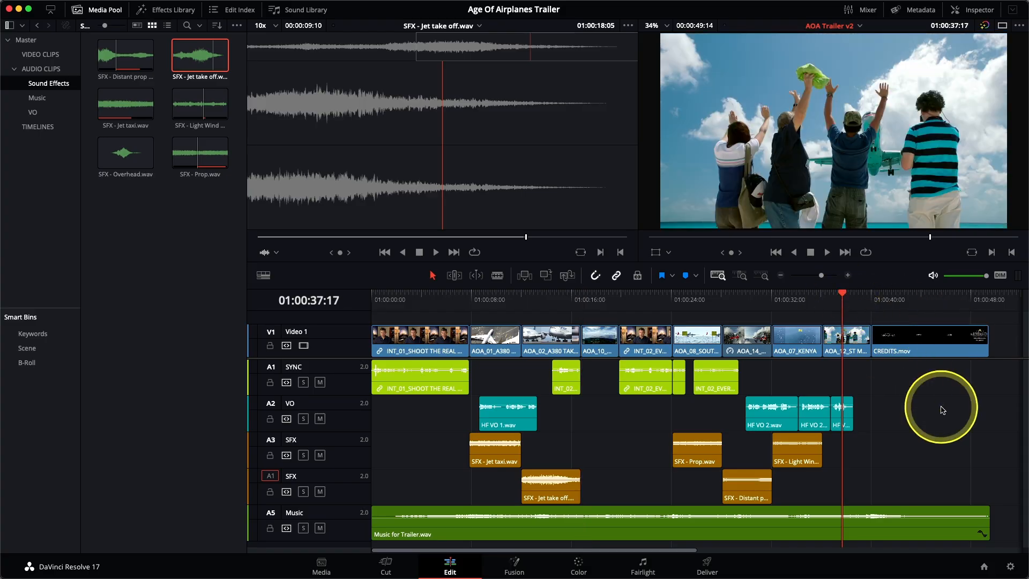
pyautogui.press('x')
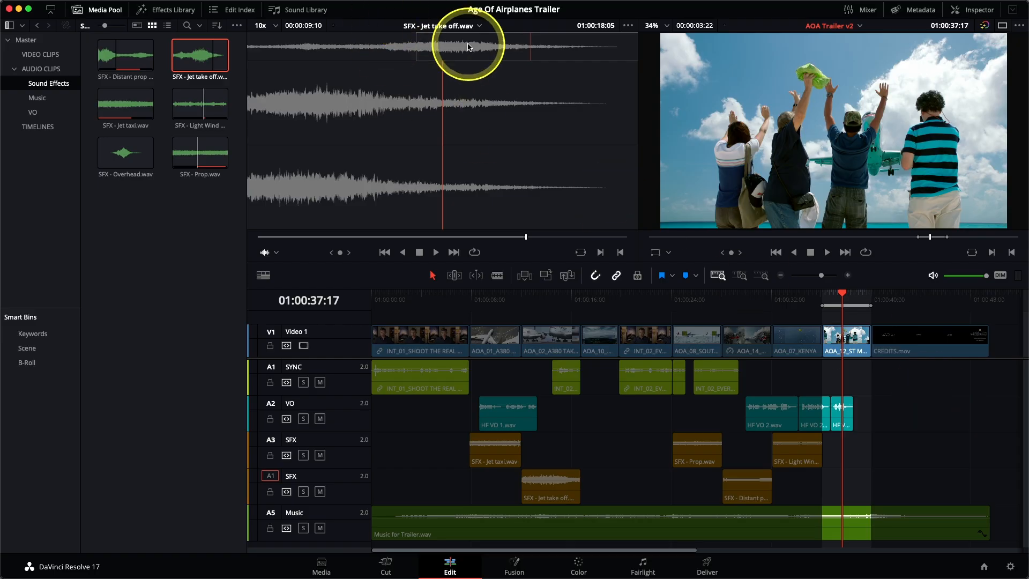
pyautogui.moveTo(468, 46); pyautogui.dragTo(488, 67)
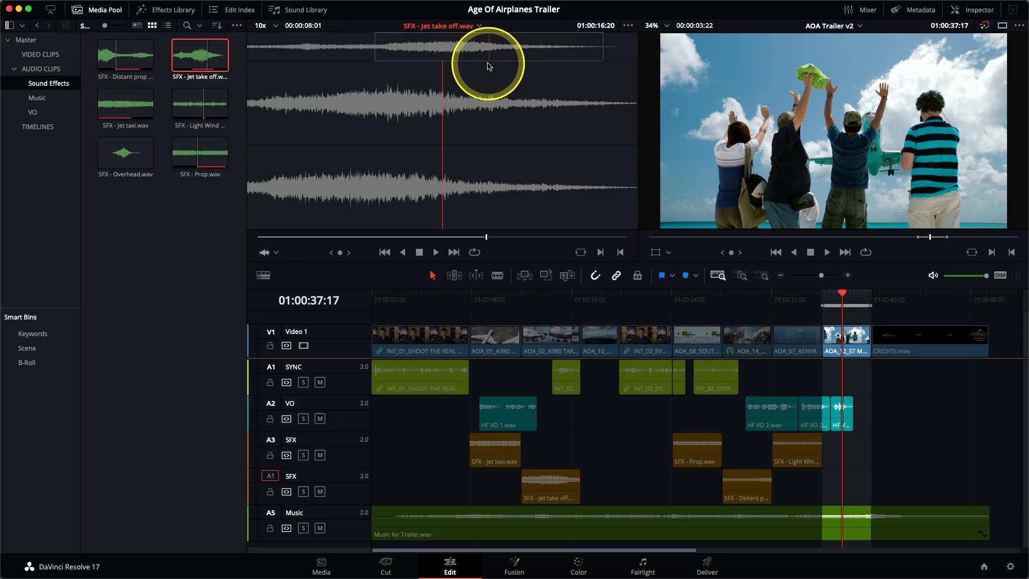
pyautogui.press('F10')
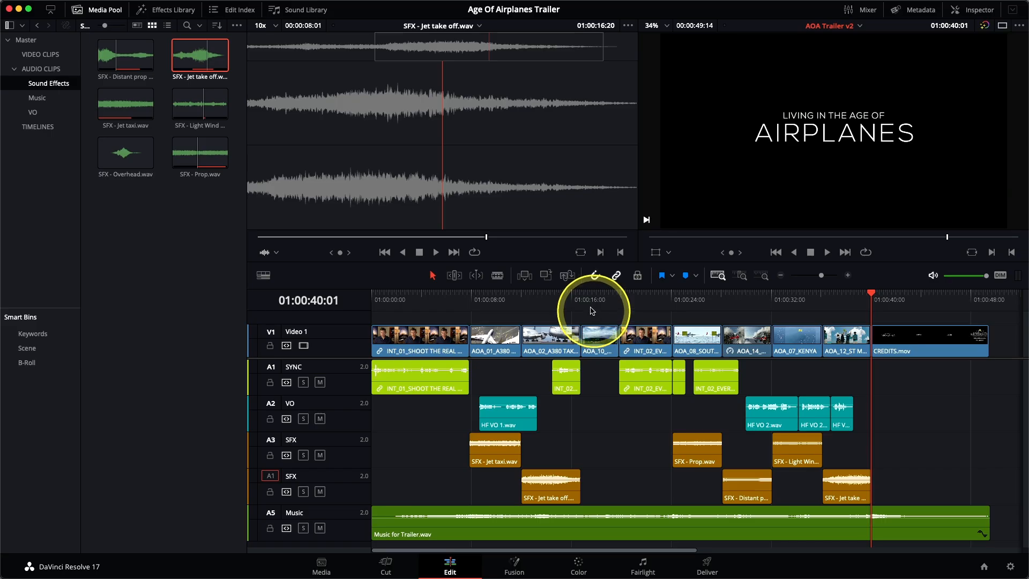
# Step: Park the playhead at 01:00:17:13, preview SFX - Overhead.wav, and overwrite it onto the A3 SFX track there
pyautogui.click(595, 298)
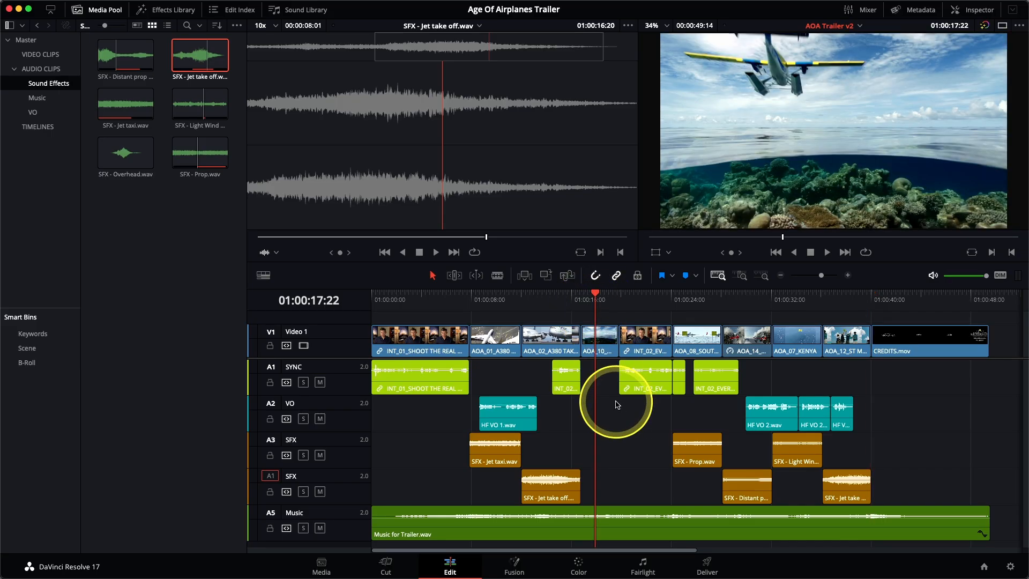
pyautogui.press('Left')
pyautogui.press('Left')
pyautogui.press('Left')
pyautogui.press('Left')
pyautogui.press('Left')
pyautogui.press('Left')
pyautogui.press('Left')
pyautogui.press('Left')
pyautogui.press('Left')
pyautogui.press('Left')
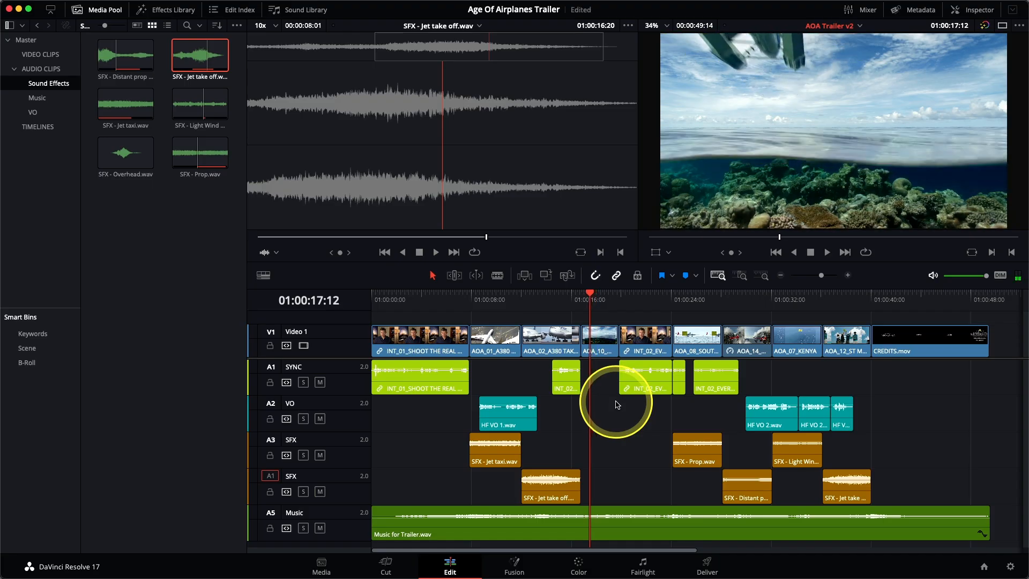
pyautogui.press('Right')
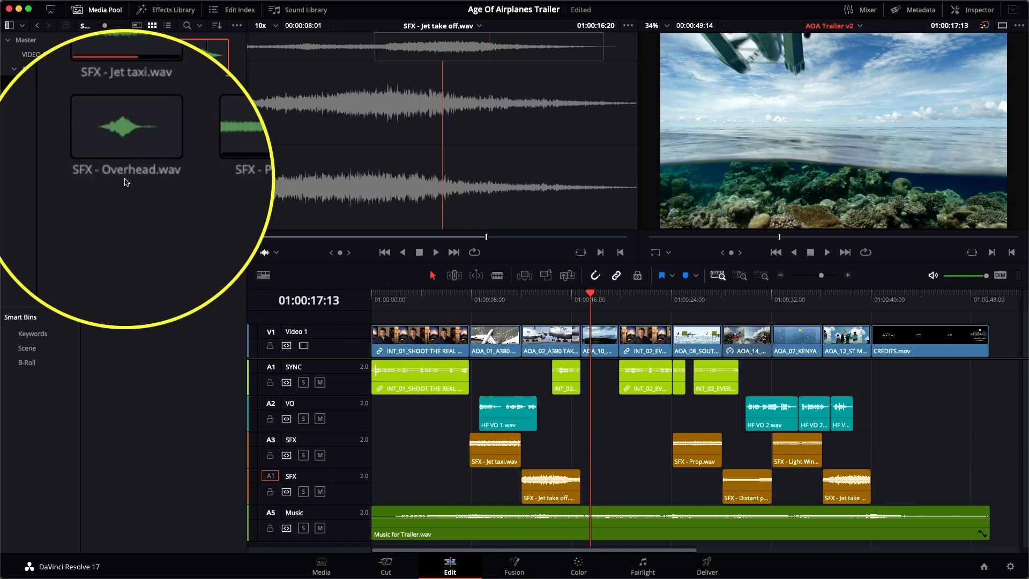
pyautogui.click(126, 164)
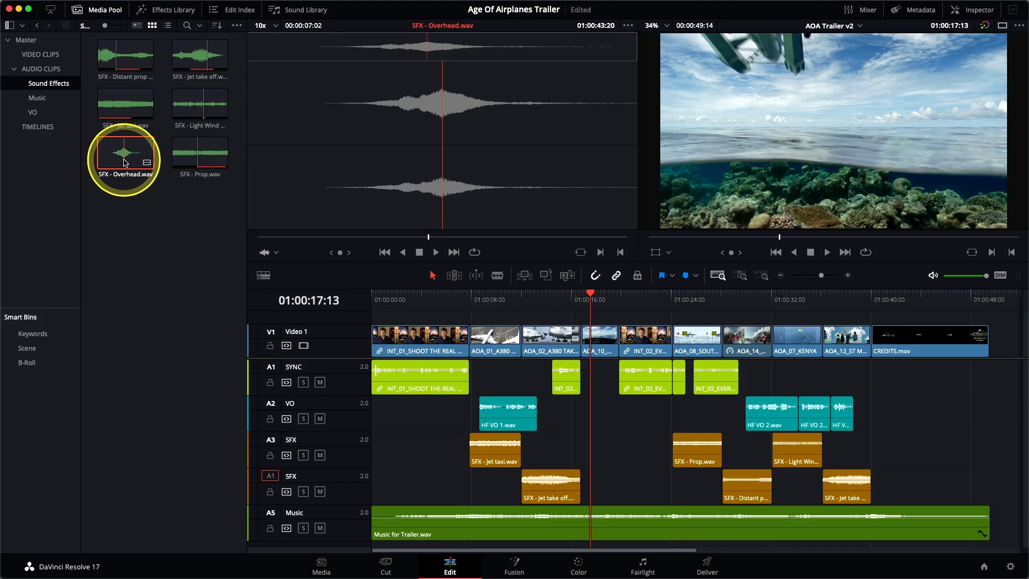
pyautogui.press('j')
pyautogui.press('l')
pyautogui.press('k')
pyautogui.press('Right')
pyautogui.press('Right')
pyautogui.click(271, 440)
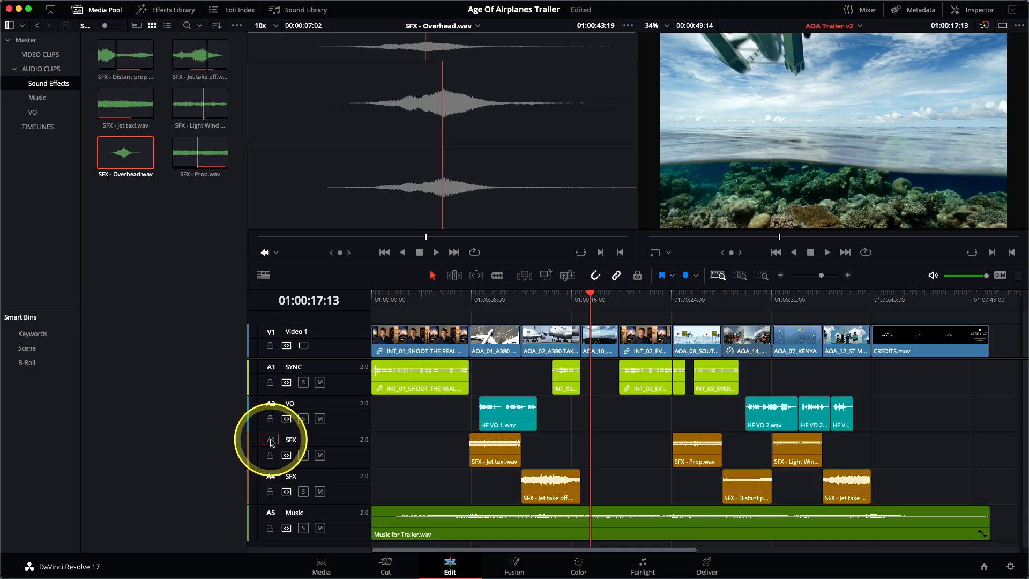
pyautogui.click(571, 280)
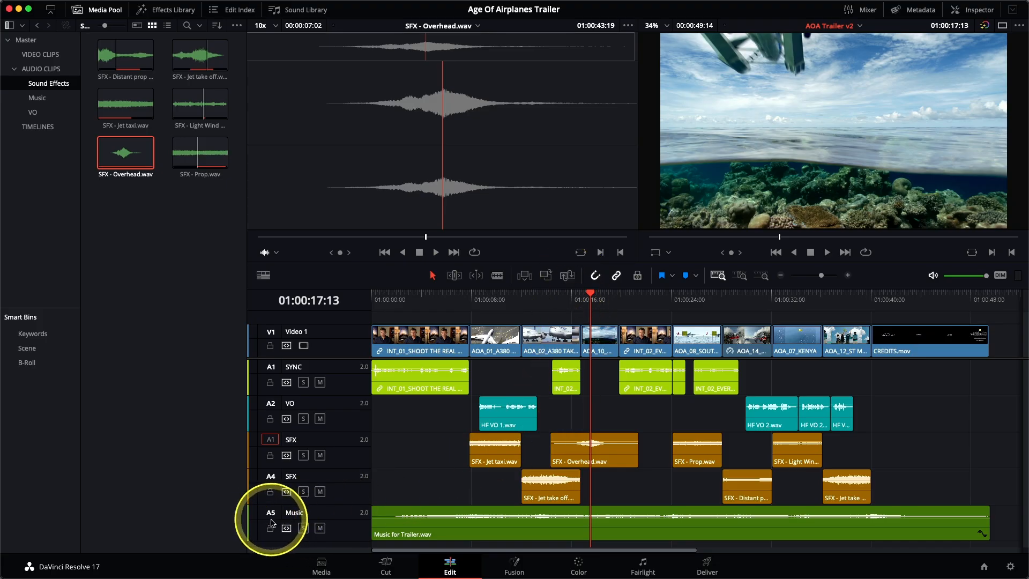
# Step: Mute the Music track and both SFX tracks
pyautogui.click(320, 529)
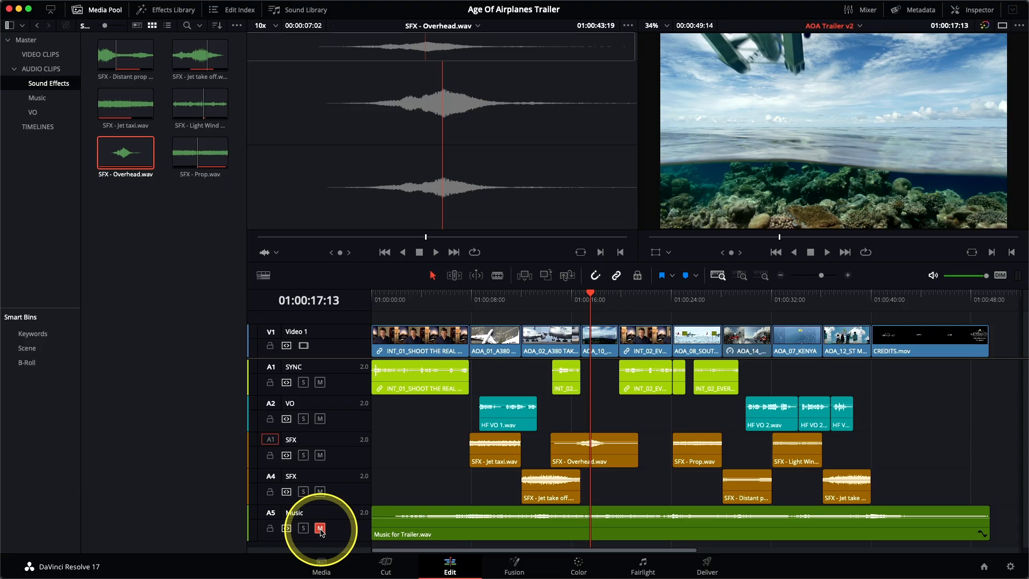
pyautogui.press('/')
pyautogui.click(320, 492)
pyautogui.click(320, 455)
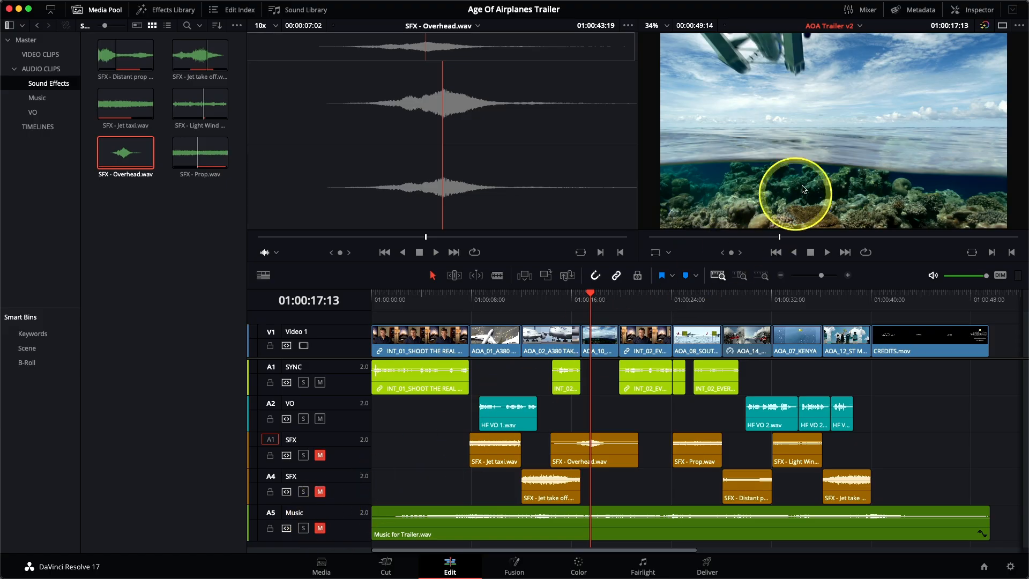
# Step: Open the mixer at full width and hide the media pool, fitting the whole timeline to the window
pyautogui.click(867, 14)
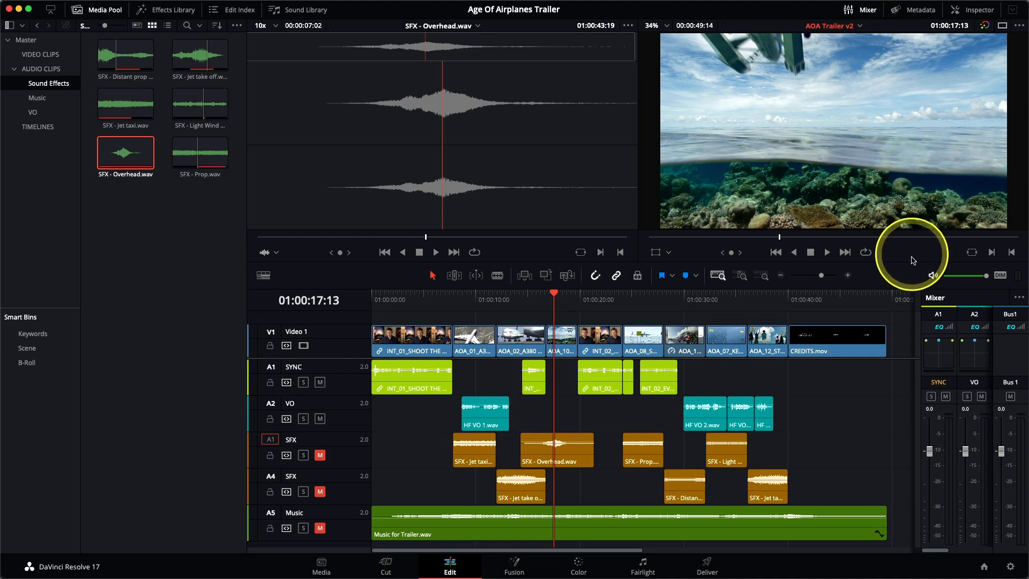
pyautogui.moveTo(920, 305); pyautogui.dragTo(770, 306)
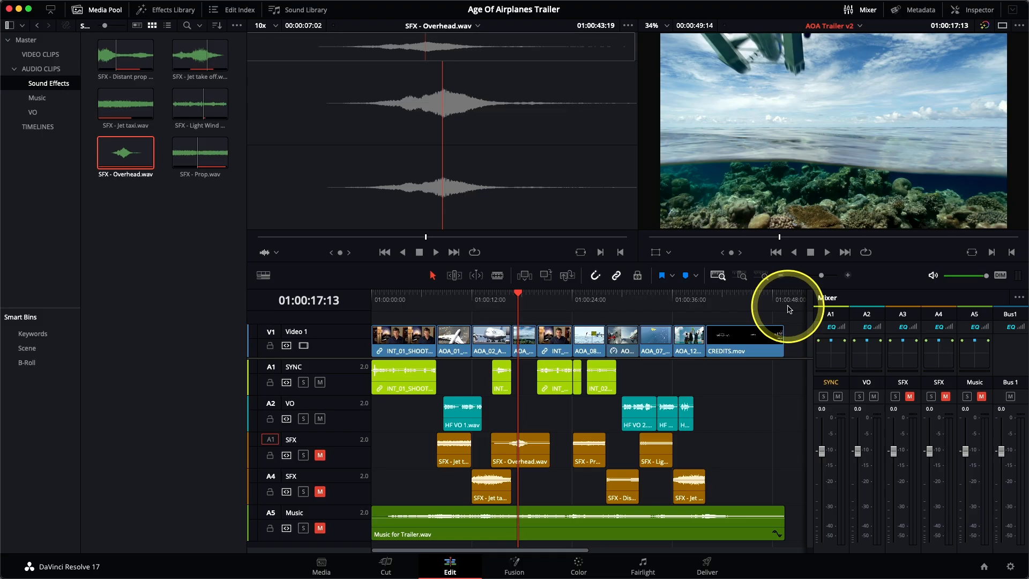
pyautogui.click(106, 10)
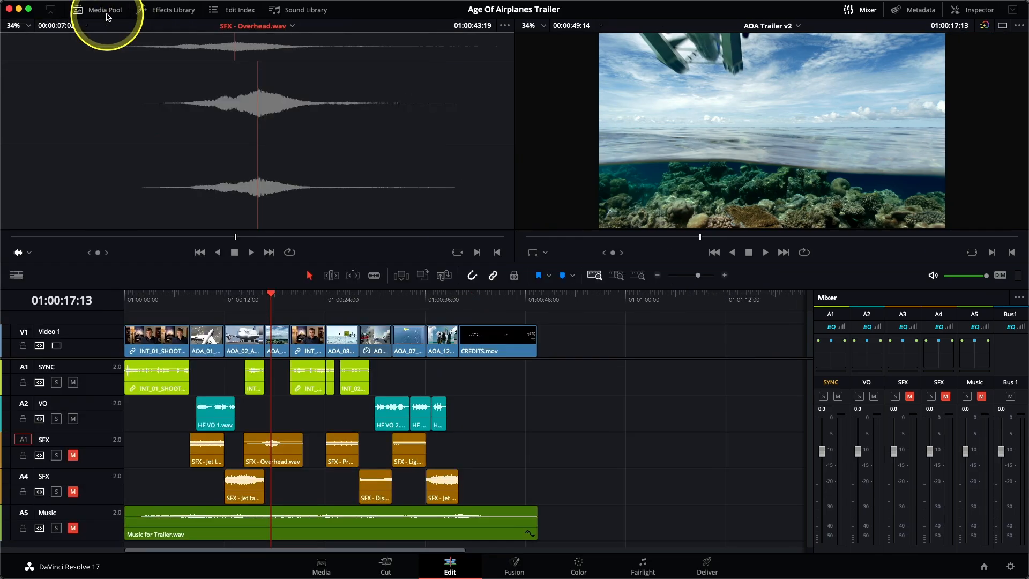
pyautogui.hotkey('shift', 'z')
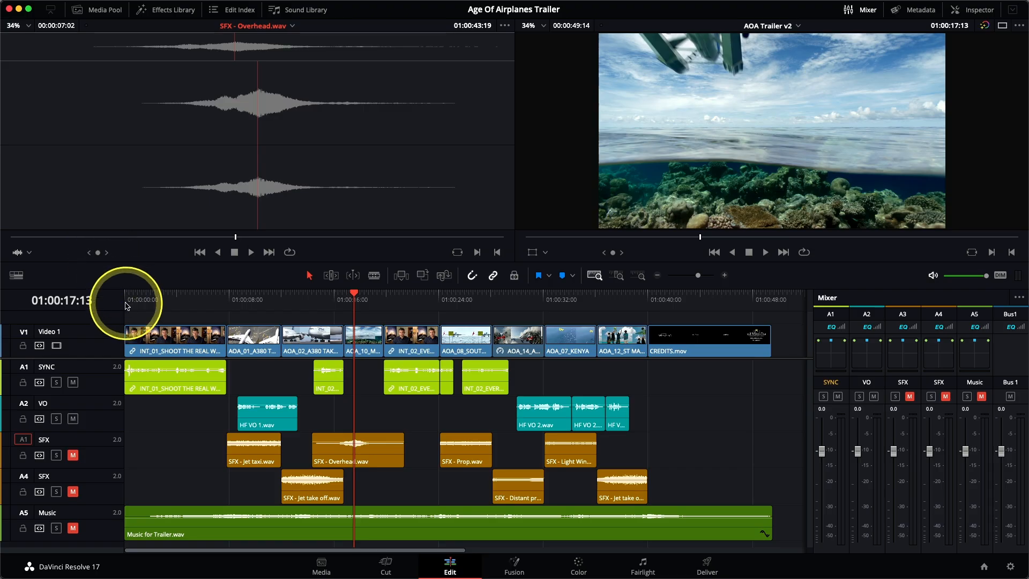
# Step: Play the timeline from the start to listen to the sync and voiceover levels on the mixer meters
pyautogui.click(123, 306)
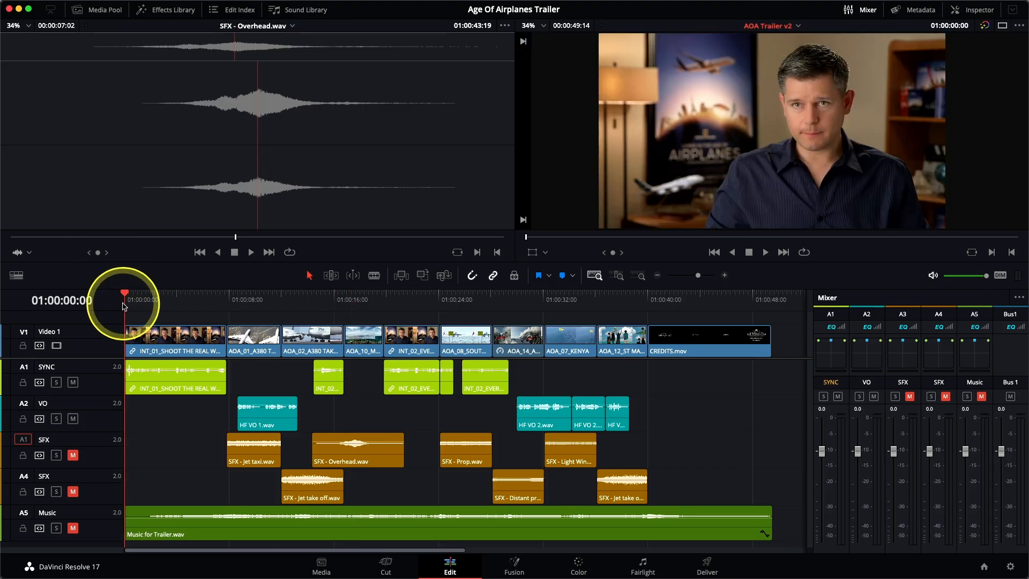
pyautogui.press('space')
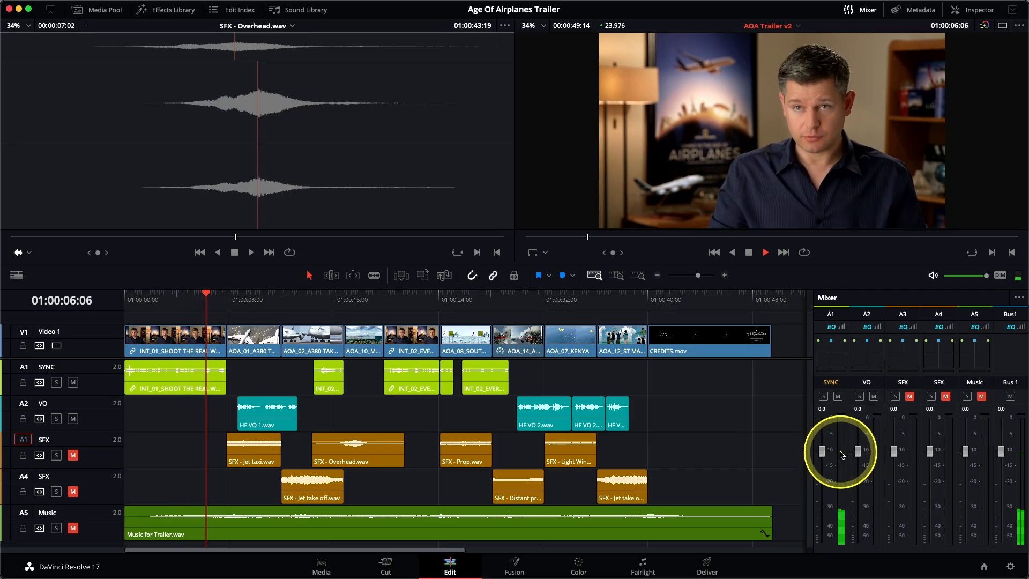
pyautogui.press('space')
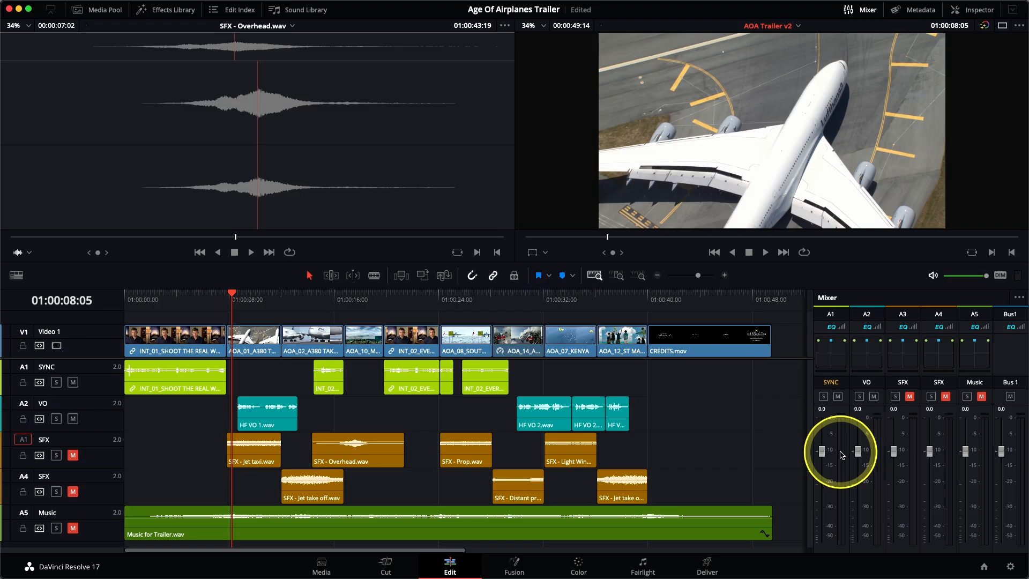
pyautogui.click(125, 296)
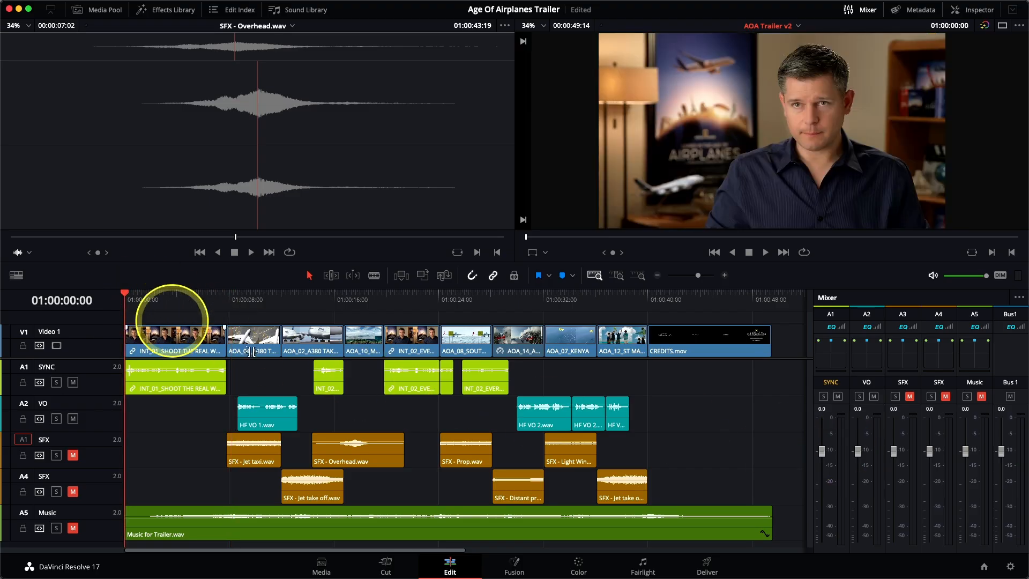
pyautogui.press('space')
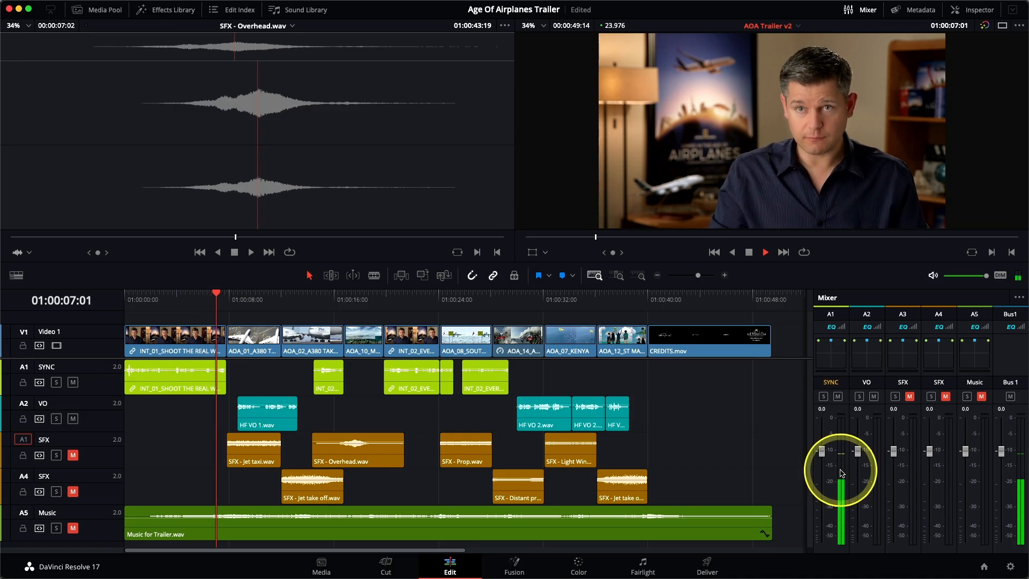
pyautogui.press('space')
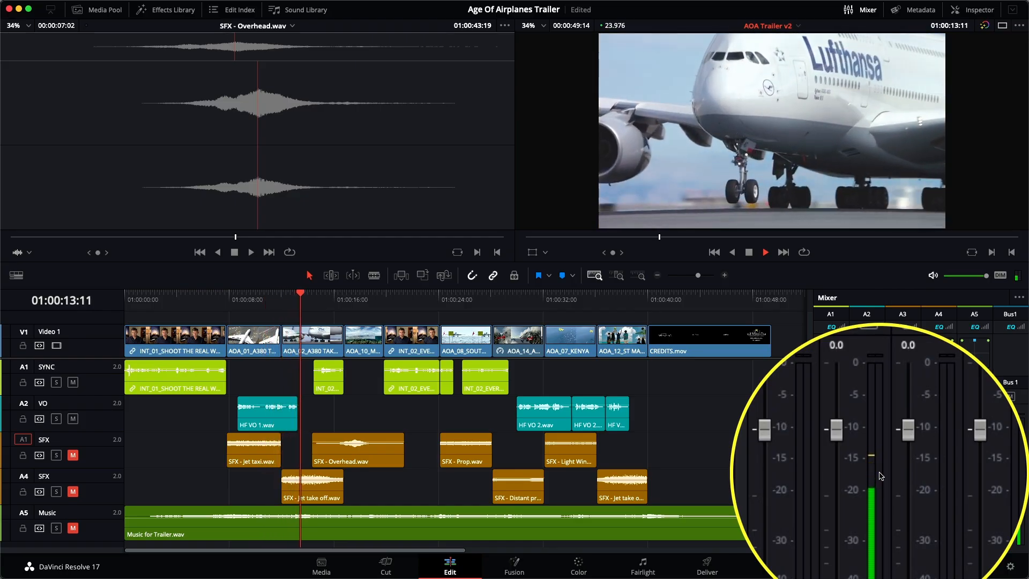
pyautogui.press('space')
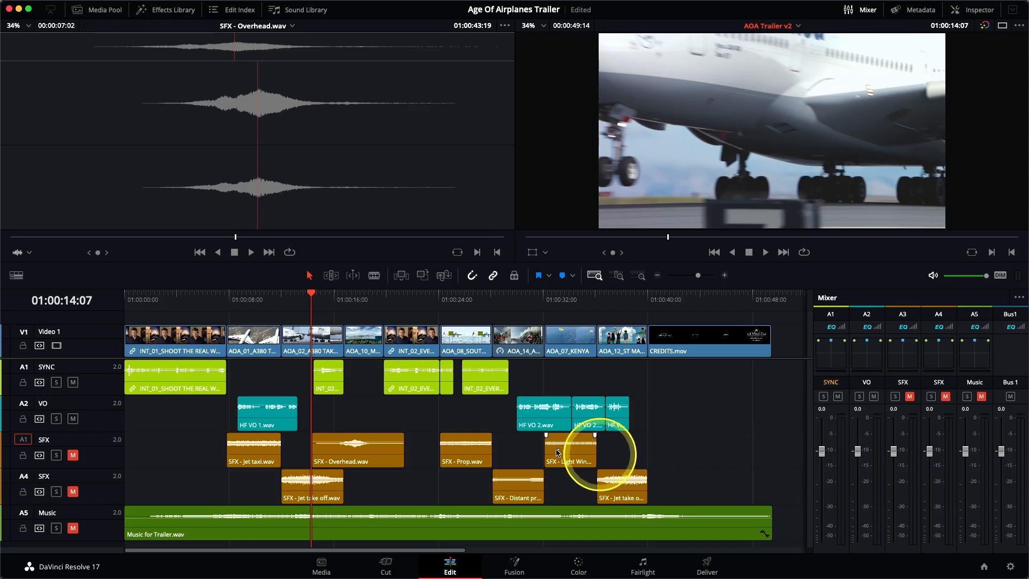
# Step: Change the VO track's type to Mono
pyautogui.rightClick(98, 418)
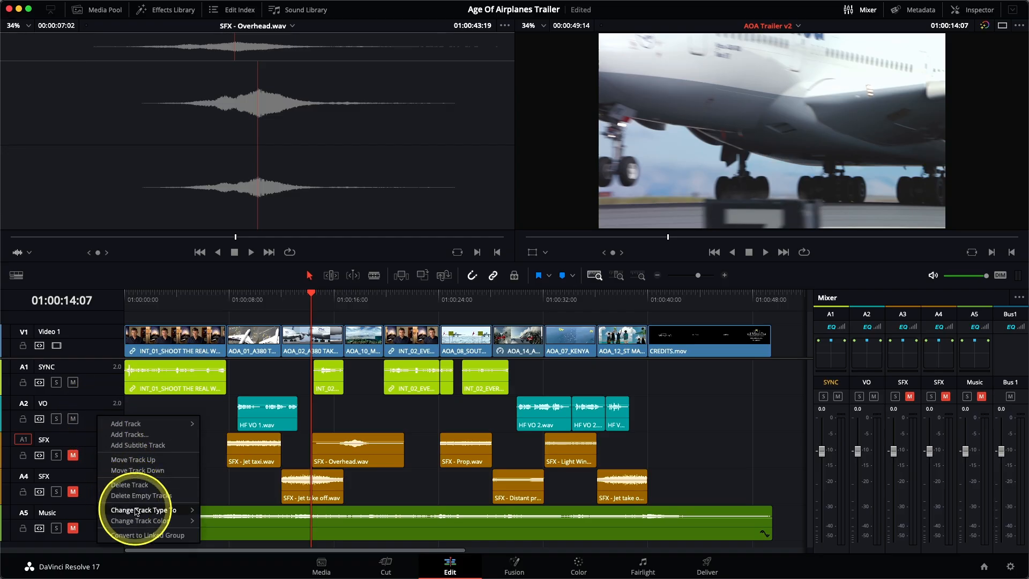
pyautogui.moveTo(161, 511)
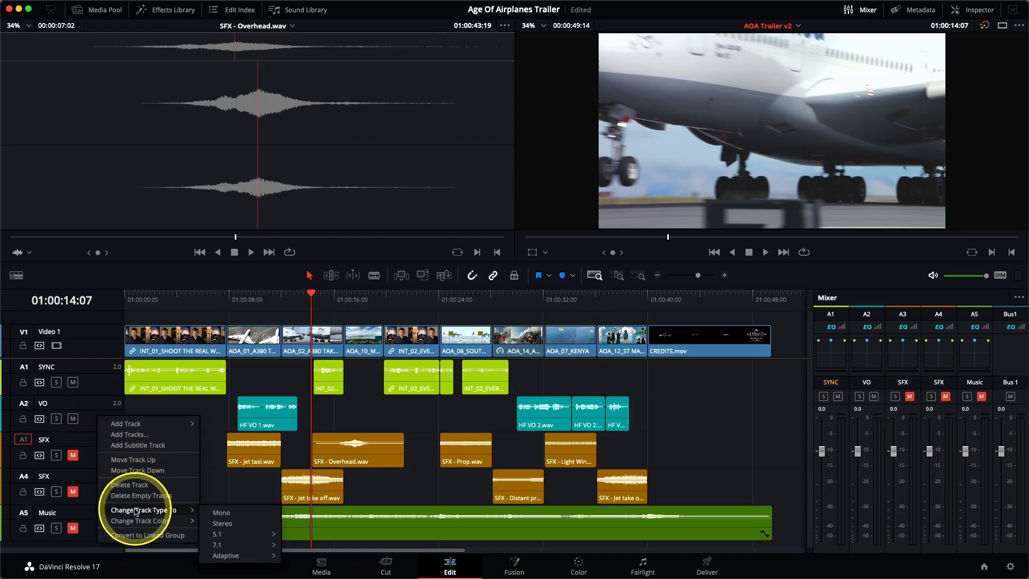
pyautogui.click(236, 512)
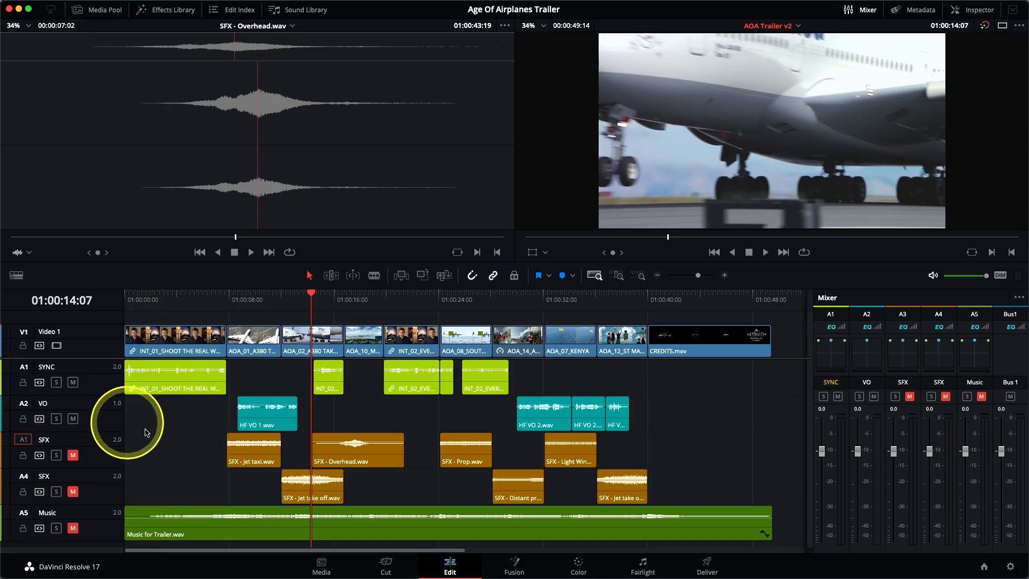
# Step: Play the timeline from about 01:00:07:20 to hear the mono voiceover
pyautogui.click(229, 300)
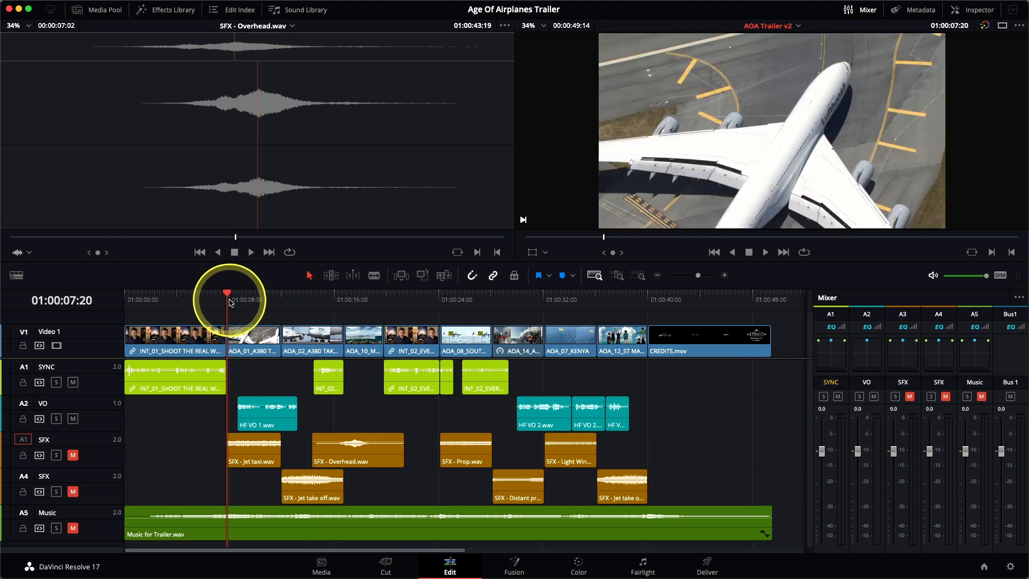
pyautogui.press('space')
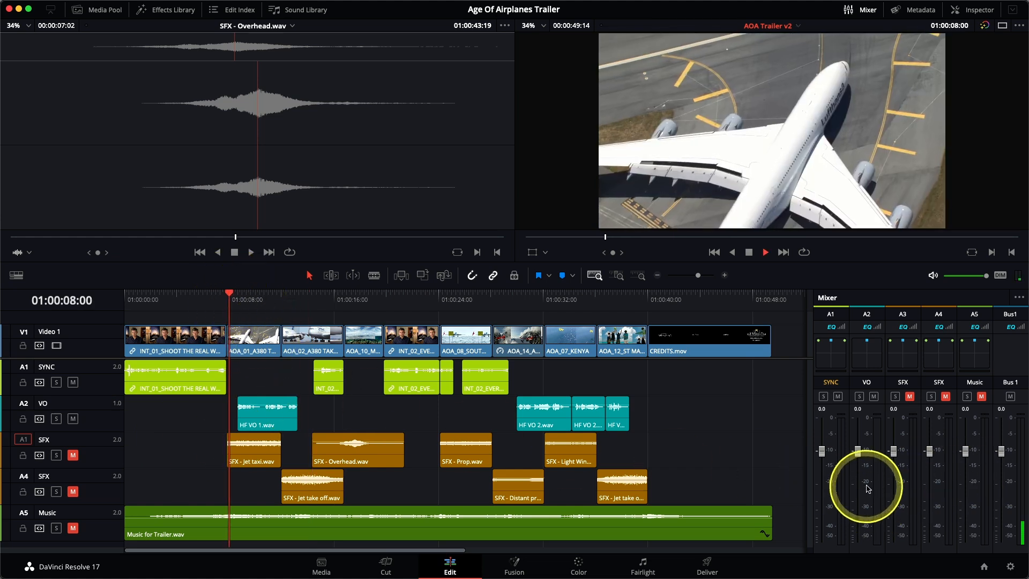
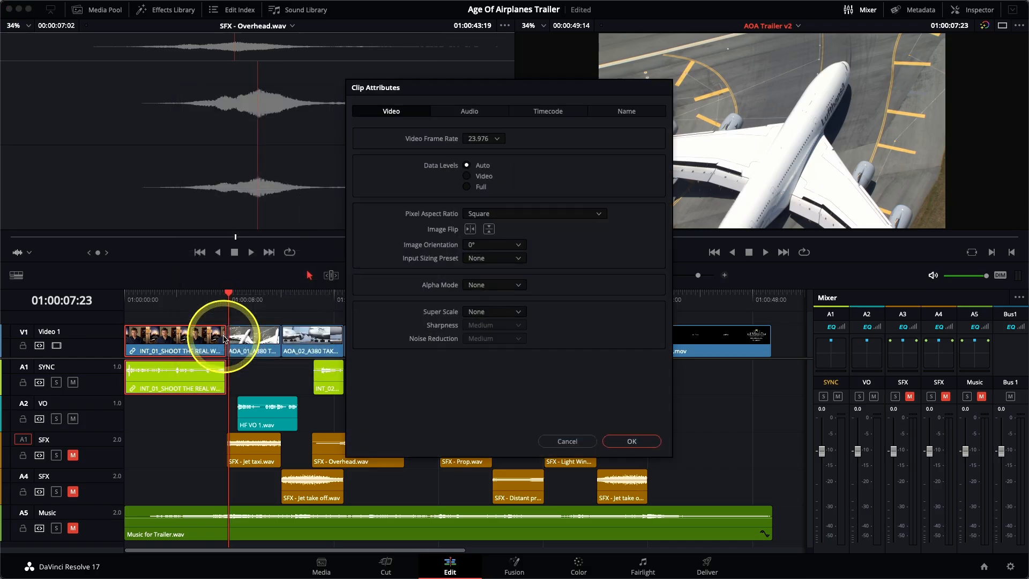
# Step: Review the audio channel format in the selected sync clip's attributes
pyautogui.click(471, 112)
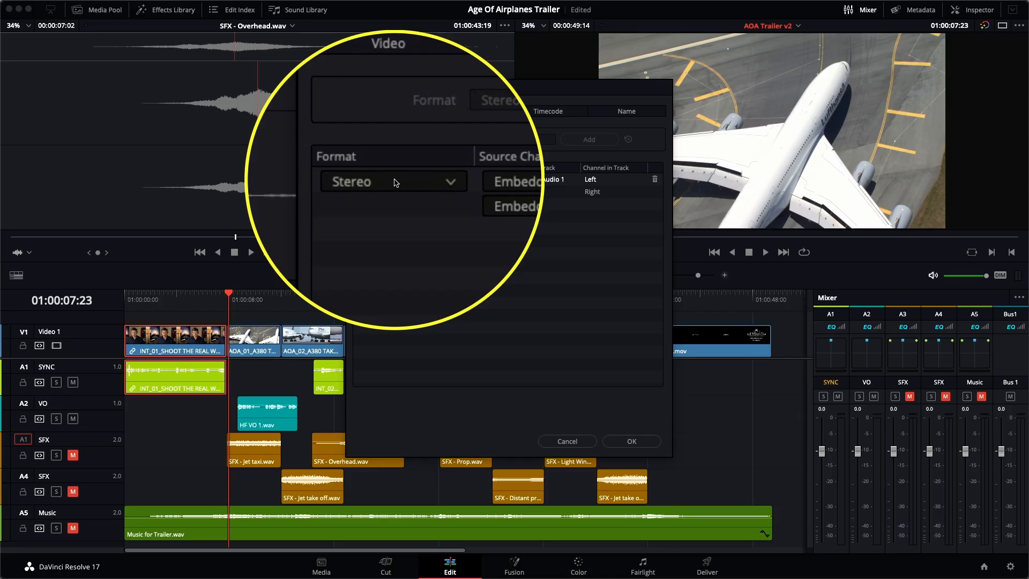
pyautogui.click(395, 183)
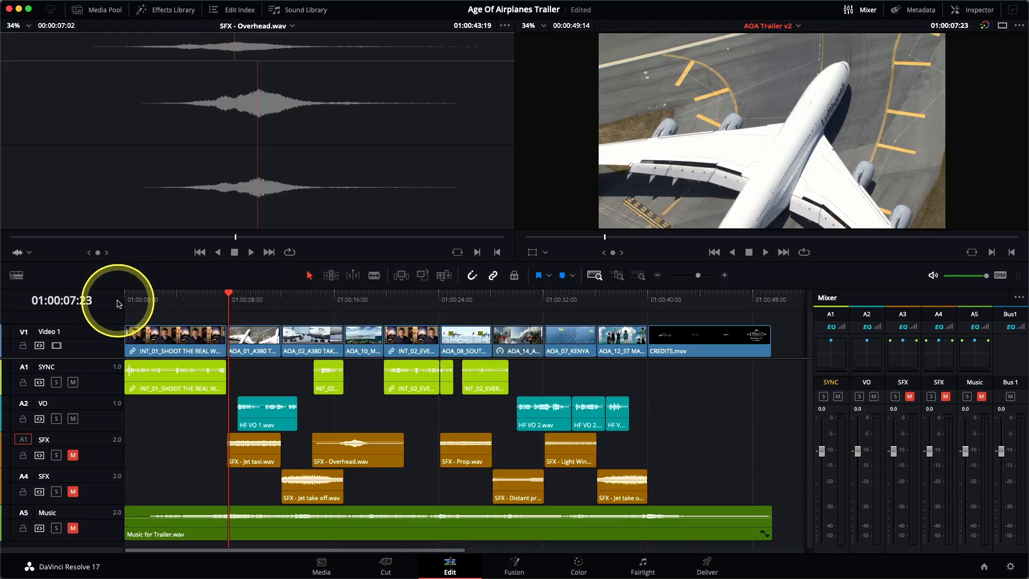
# Step: Play the timeline from the start to listen to the sync dialogue
pyautogui.click(126, 301)
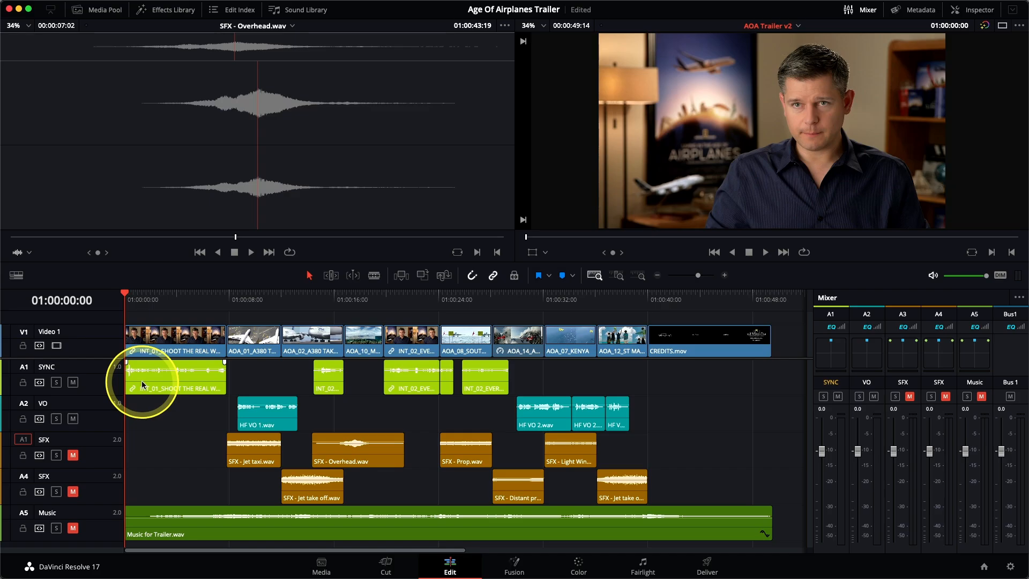
pyautogui.press('space')
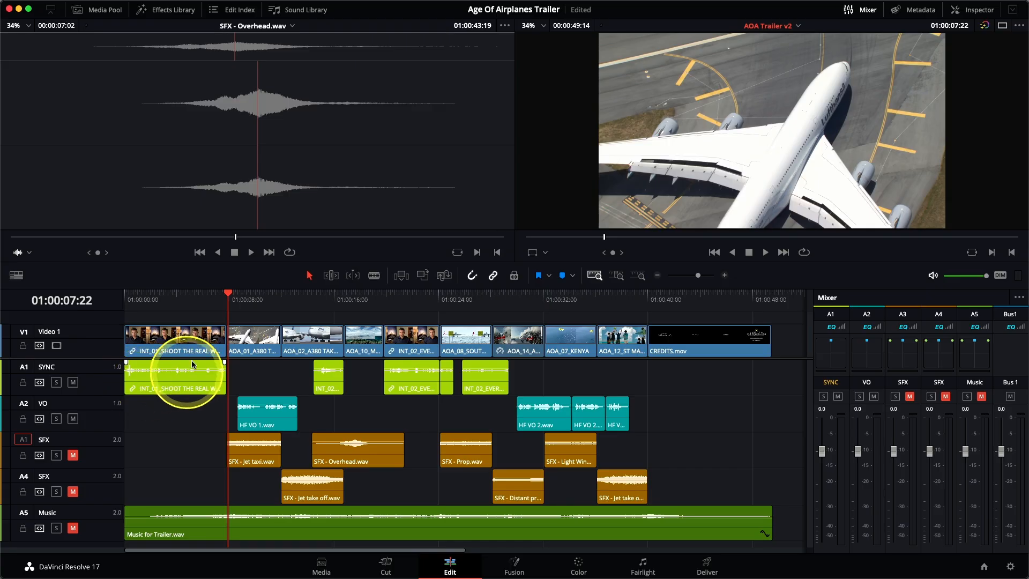
# Step: Zoom into the first SYNC clip and add volume keyframes near its start, raising the level after them slightly
pyautogui.click(158, 293)
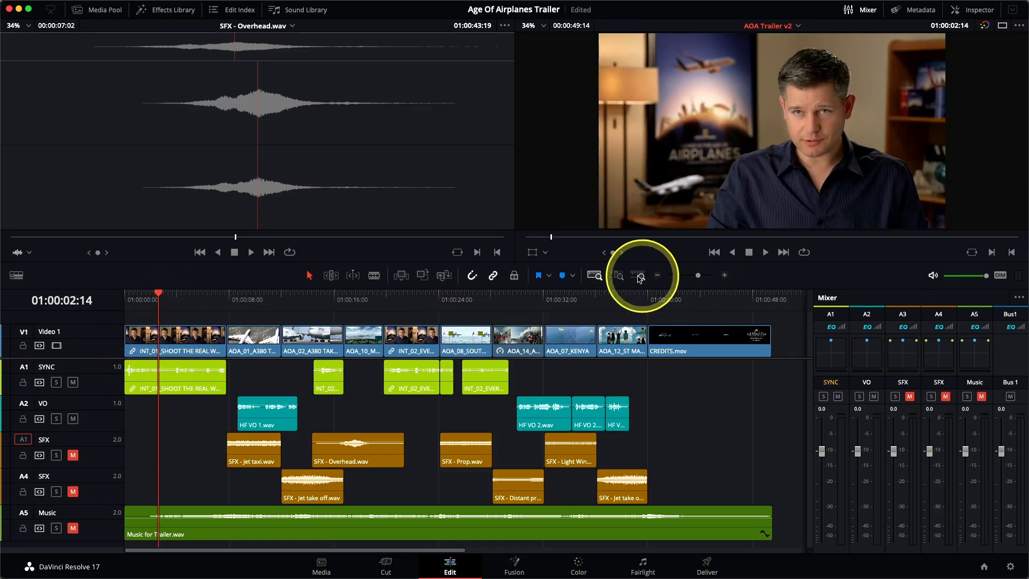
pyautogui.click(619, 276)
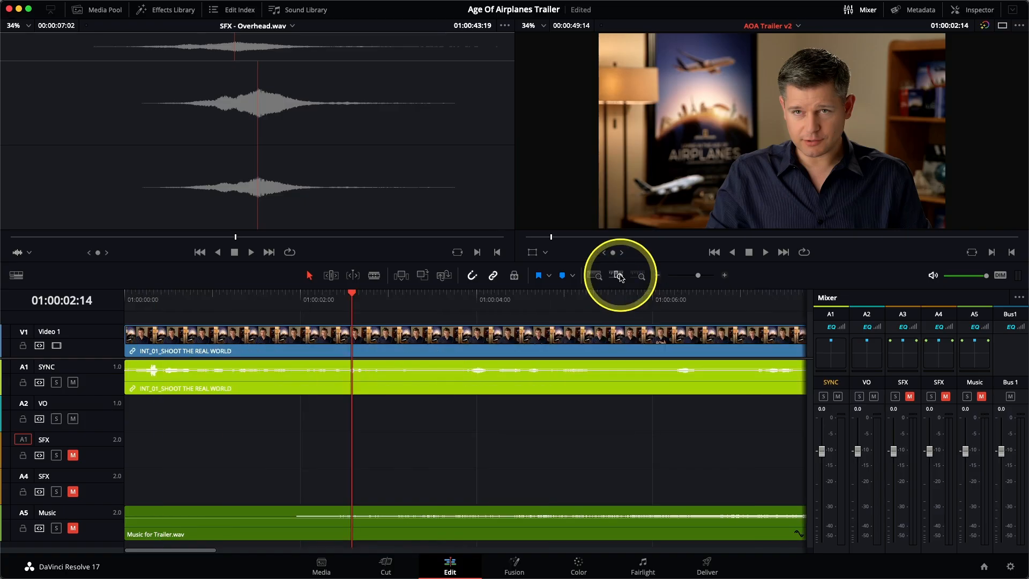
pyautogui.keyDown('shift'); pyautogui.scroll(4, 390, 432); pyautogui.keyUp('shift')
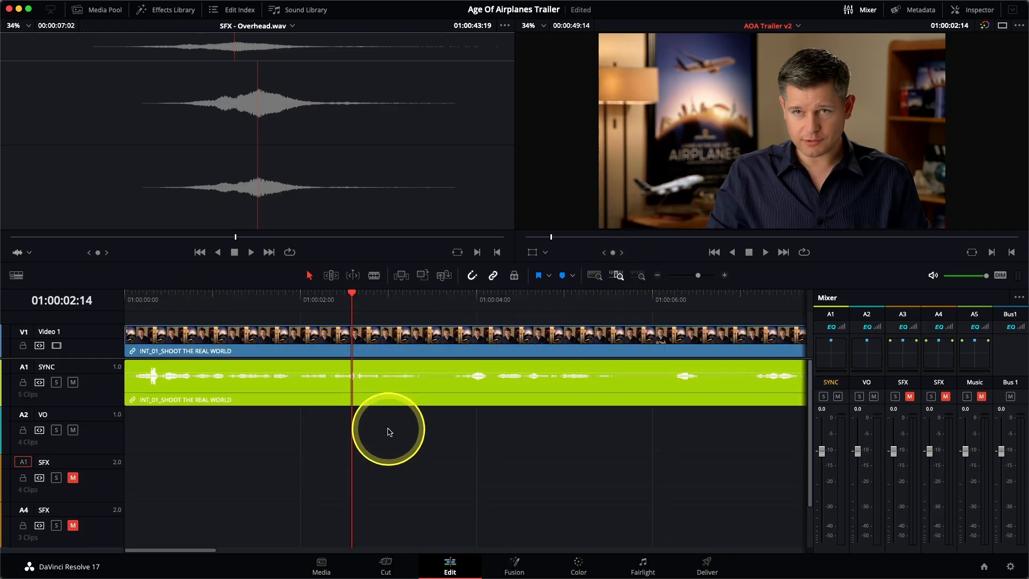
pyautogui.keyDown('shift'); pyautogui.scroll(3, 389, 432); pyautogui.keyUp('shift')
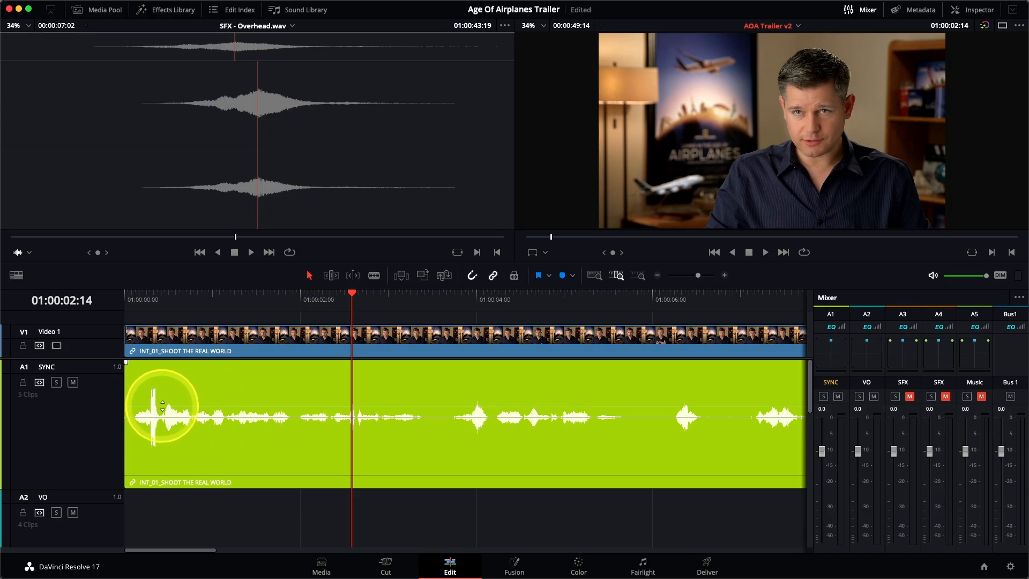
pyautogui.click(162, 406)
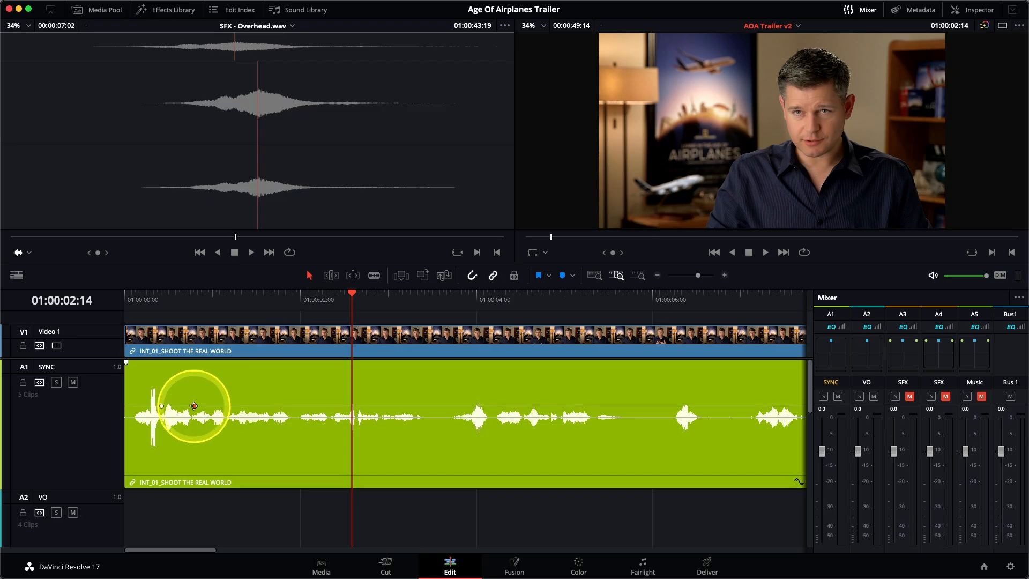
pyautogui.moveTo(207, 407); pyautogui.dragTo(208, 398)
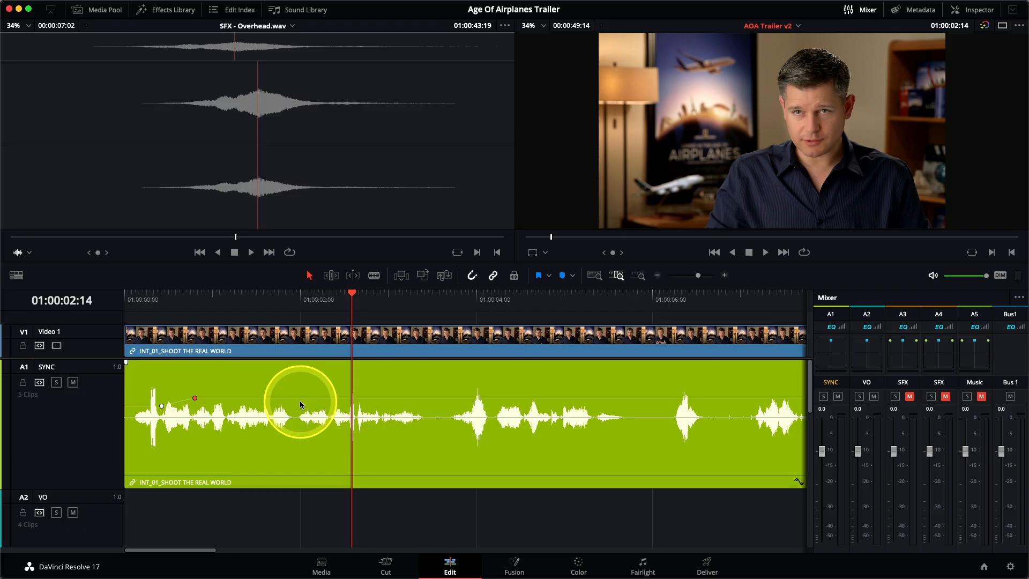
# Step: Play the first SYNC clip from the start to hear the volume change
pyautogui.press('Home')
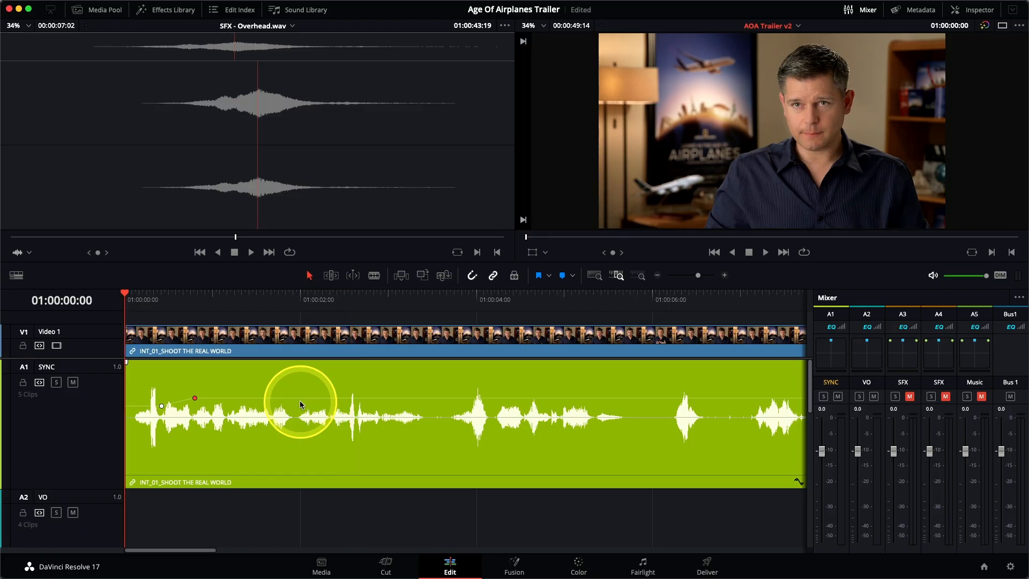
pyautogui.press('space')
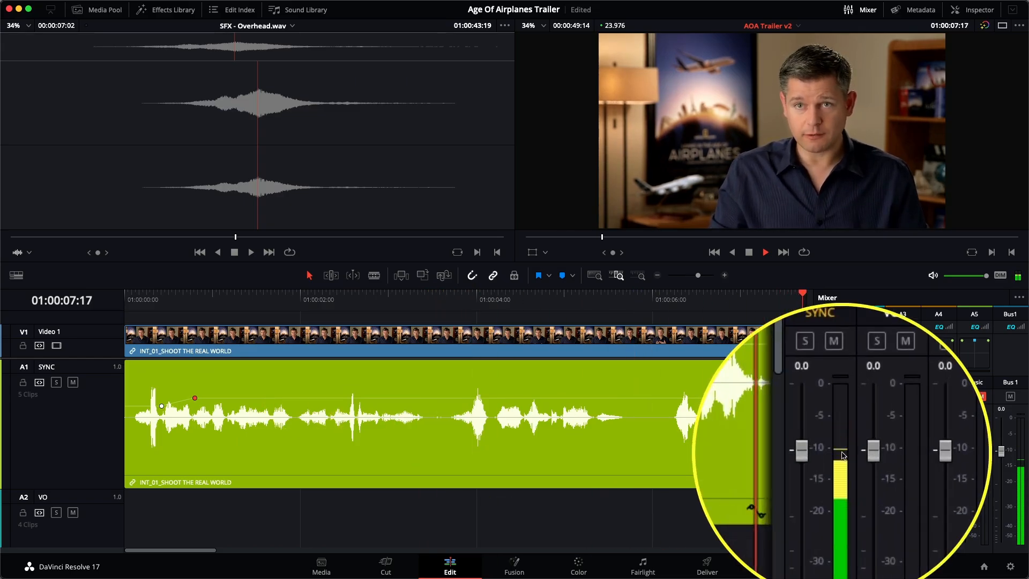
pyautogui.press('space')
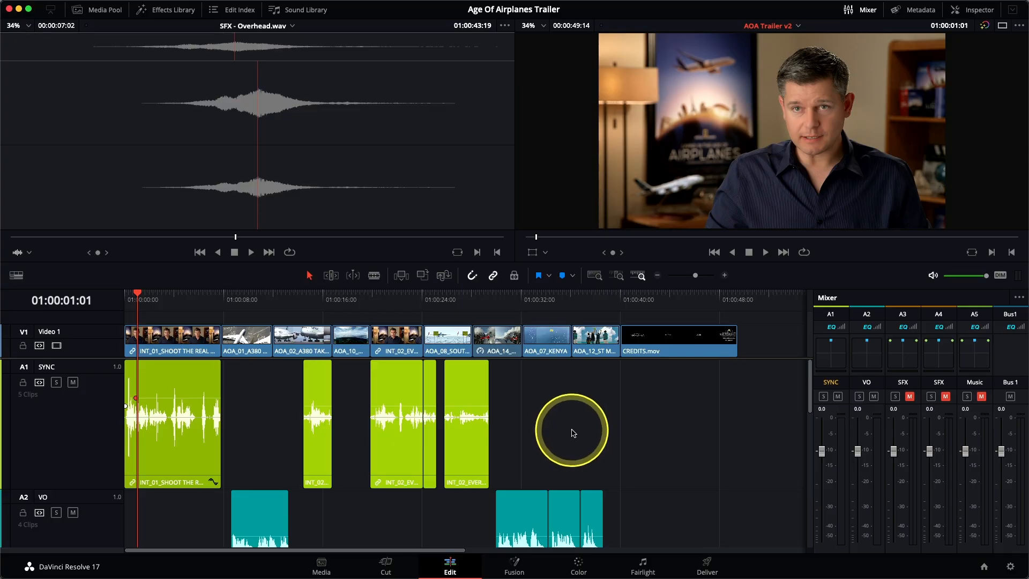
# Step: Select the INT_02 sync clips and normalize their audio to -9.0 dBFS, Sample Peak Program, Independent
pyautogui.moveTo(646, 443); pyautogui.dragTo(281, 412)
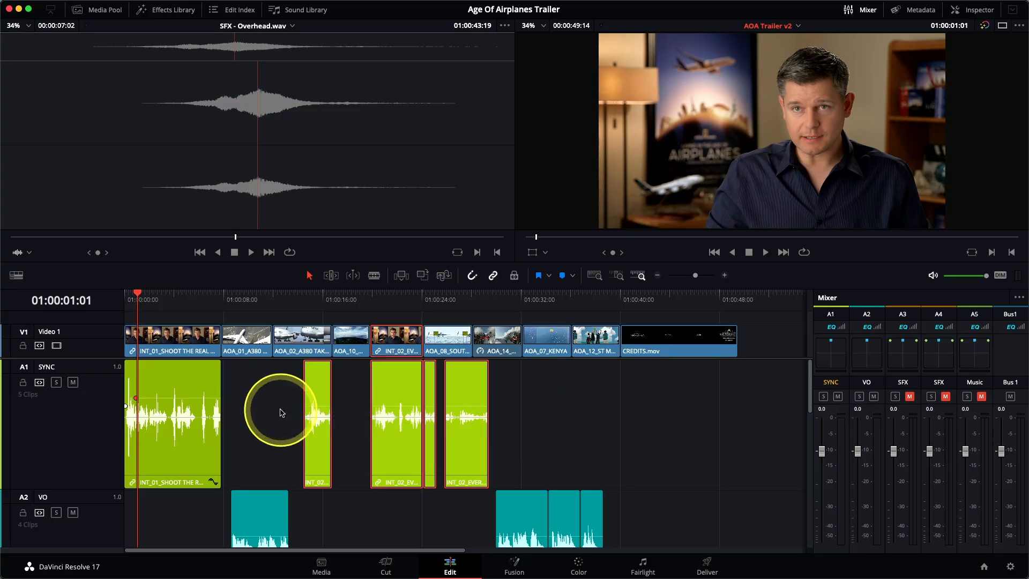
pyautogui.rightClick(320, 394)
pyautogui.click(374, 264)
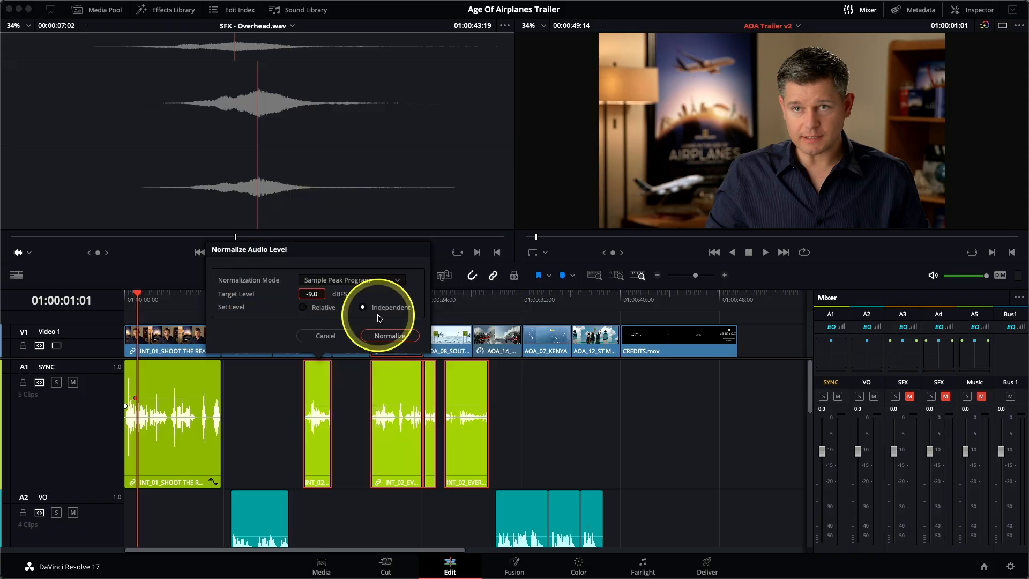
pyautogui.click(390, 335)
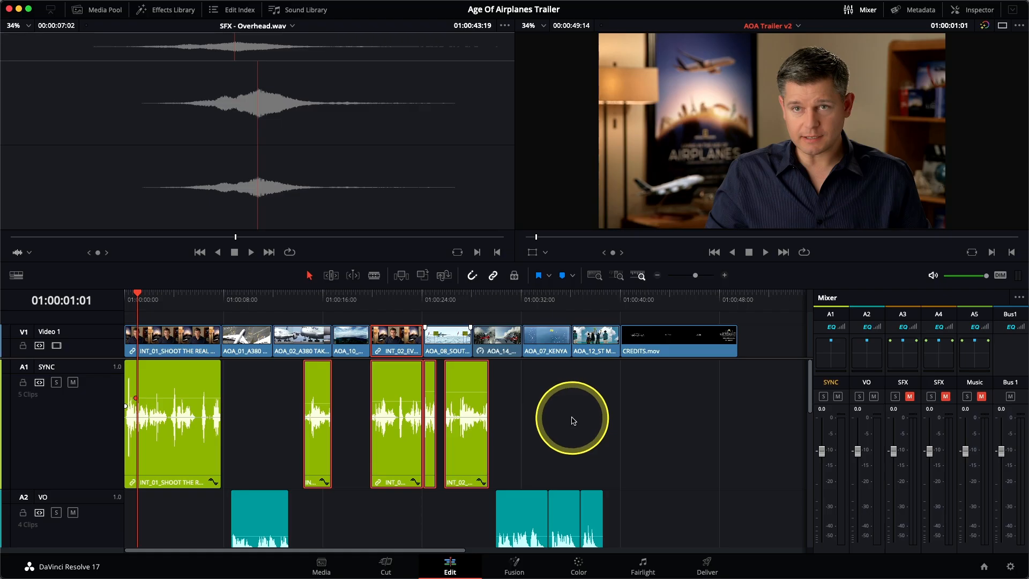
# Step: Deselect the clips and play the timeline from about 01:00:19:20 to hear the normalized dialogue
pyautogui.click(573, 420)
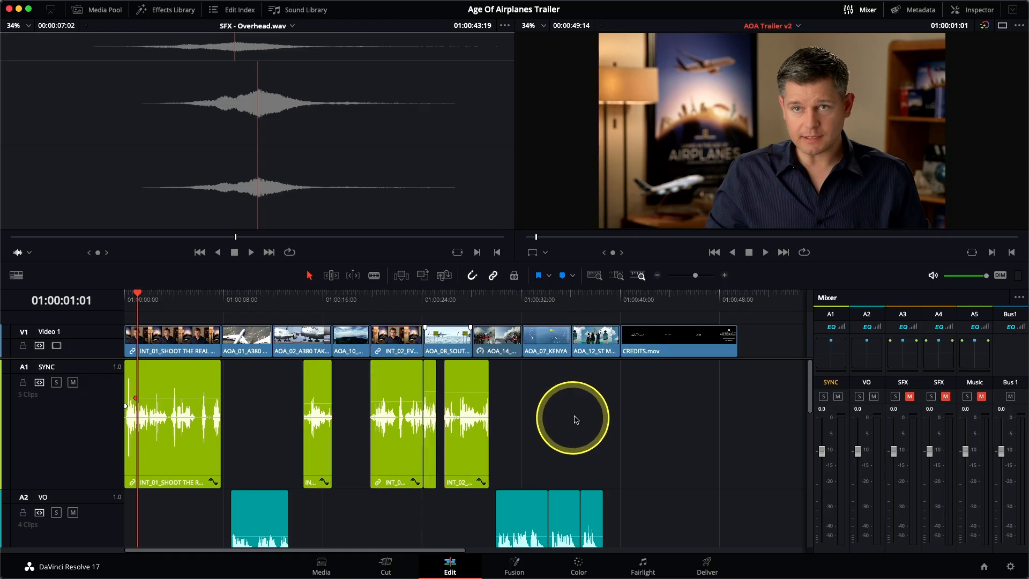
pyautogui.click(369, 303)
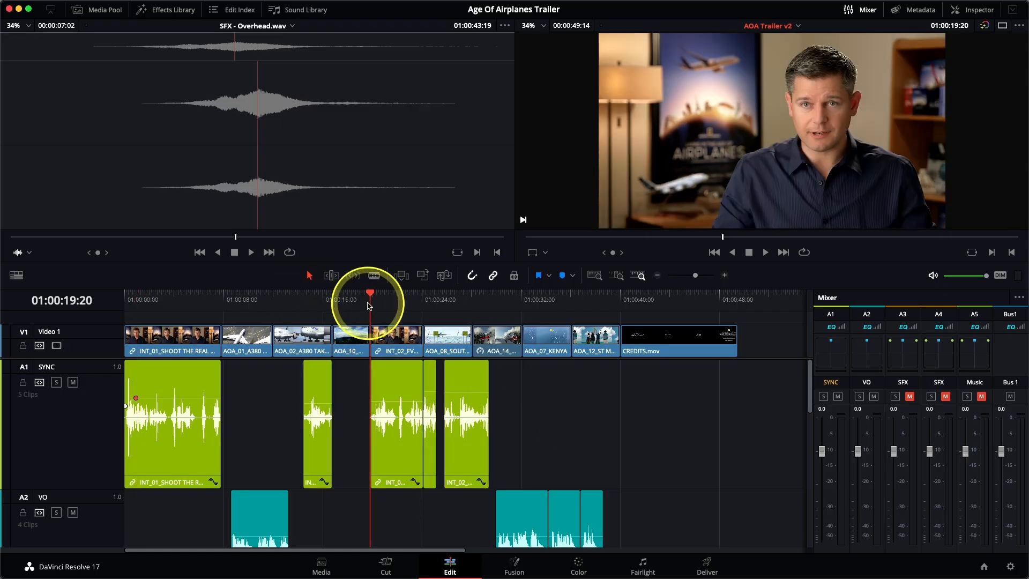
pyautogui.press('space')
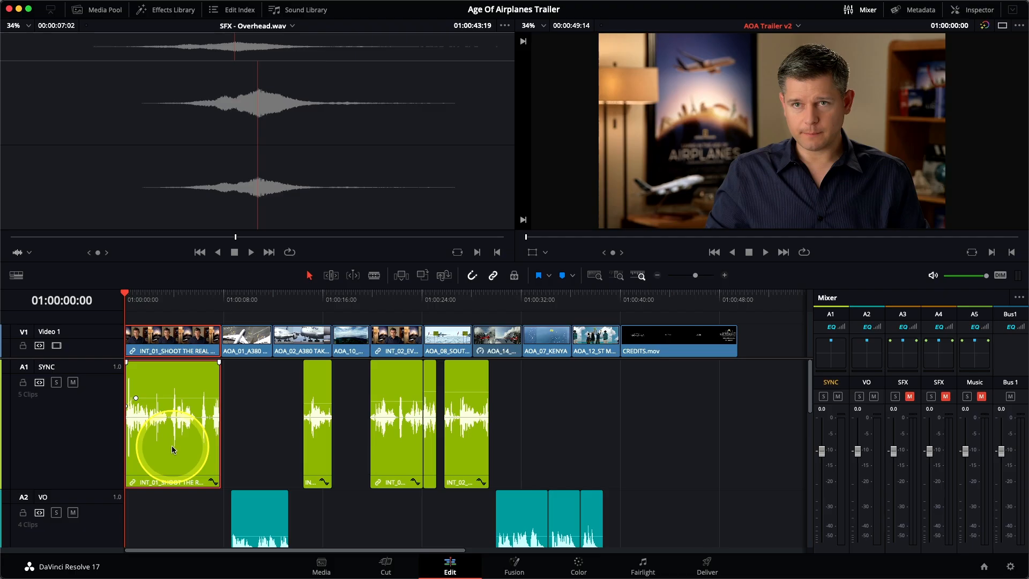
# Step: Play the timeline from the start to compare dialogue levels on the mixer meters
pyautogui.press('space')
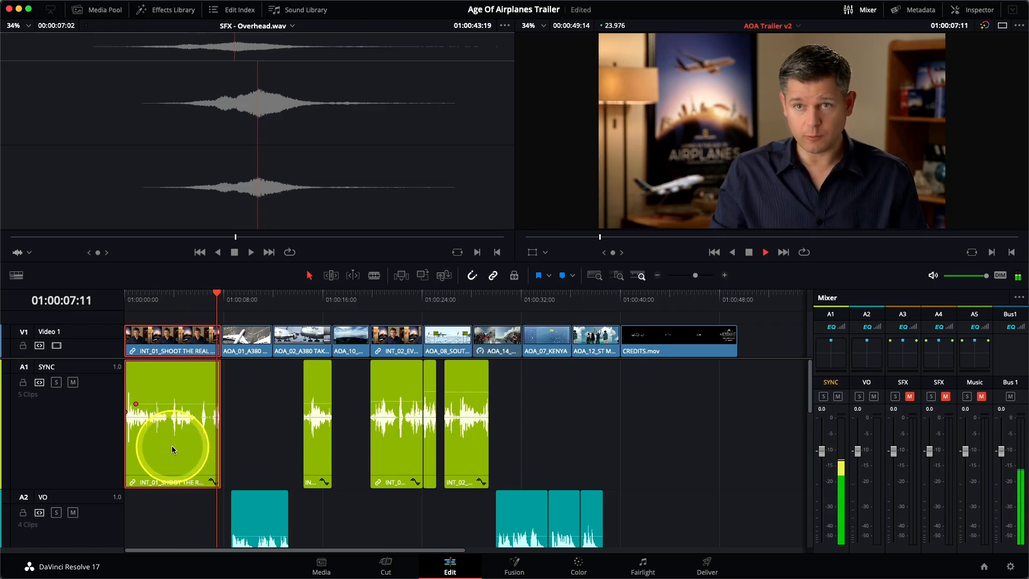
pyautogui.press('space')
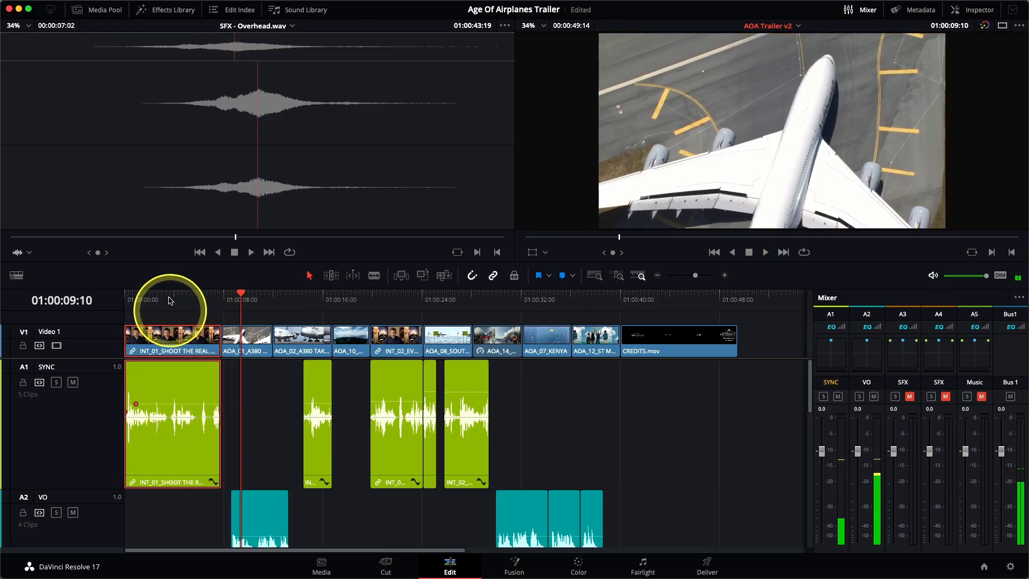
pyautogui.press('Home')
pyautogui.press('space')
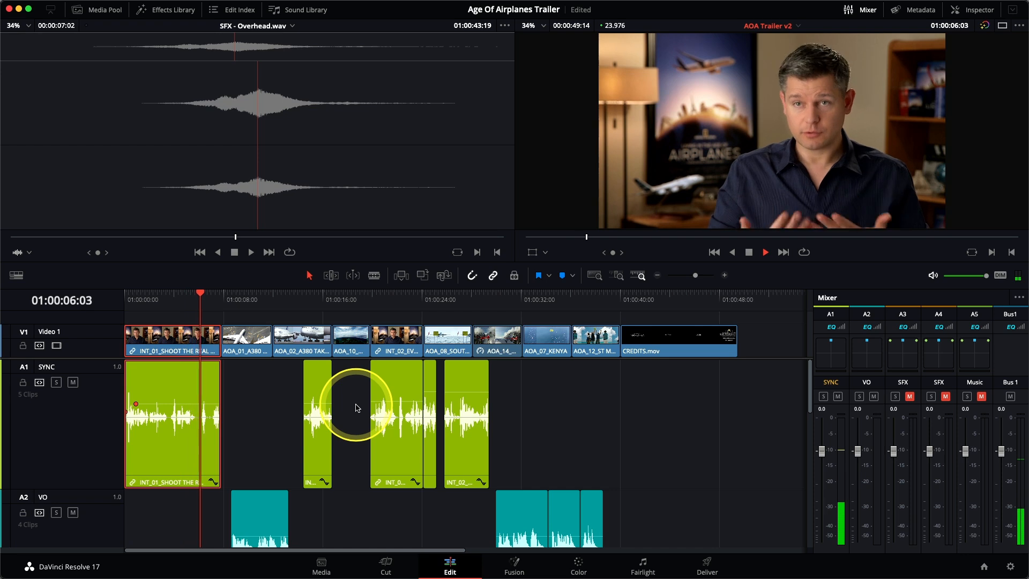
pyautogui.press('space')
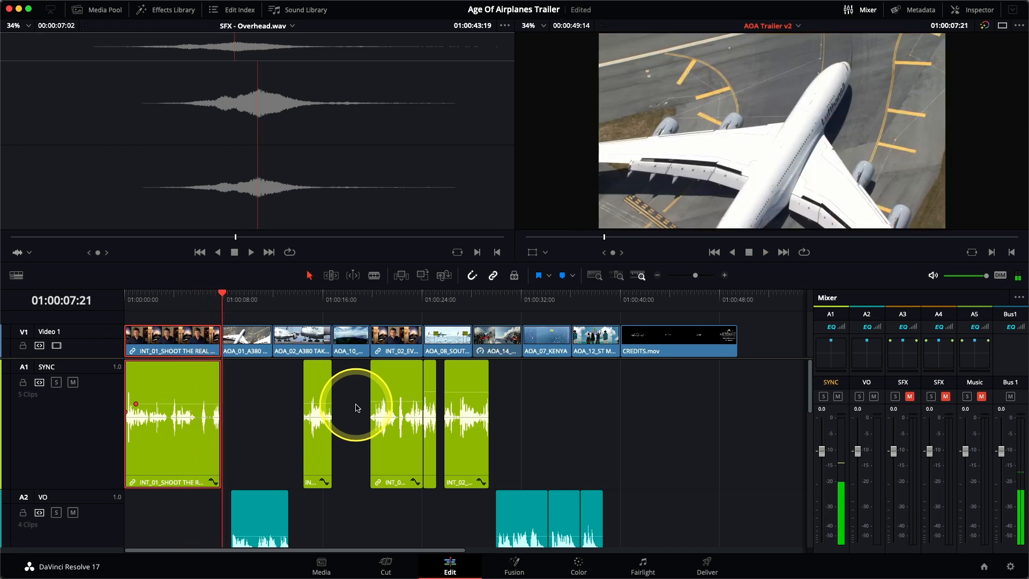
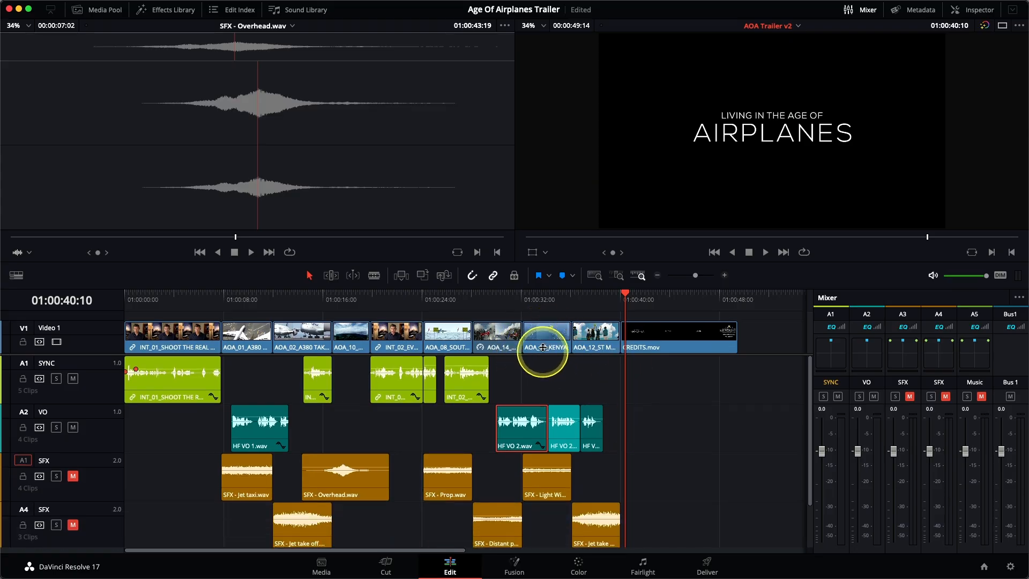
# Step: Mute the SYNC and VO tracks and play the timeline to hear the sound effects on their own
pyautogui.scroll(-1, 542, 349)
pyautogui.click(545, 324)
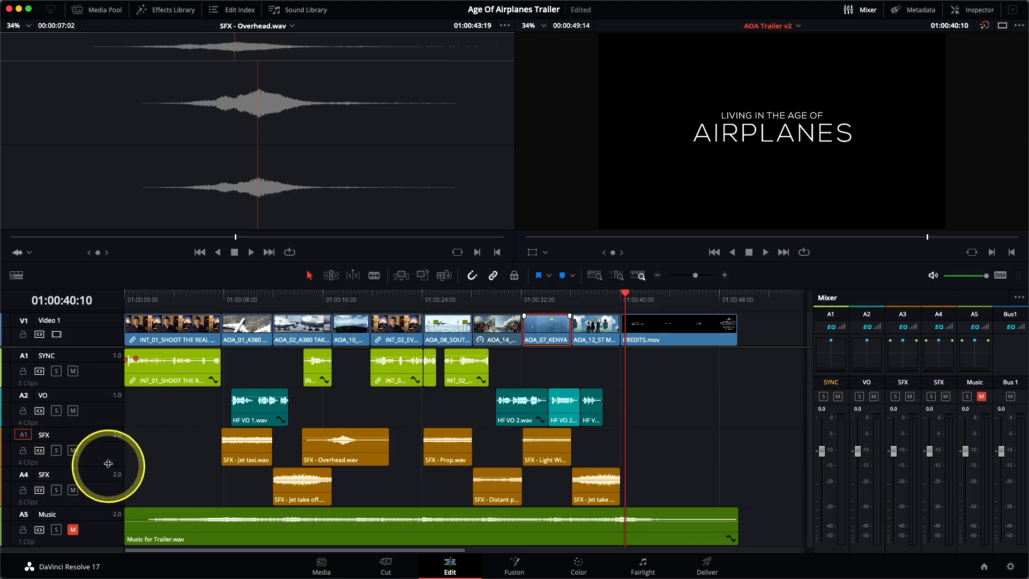
pyautogui.click(73, 371)
pyautogui.click(73, 411)
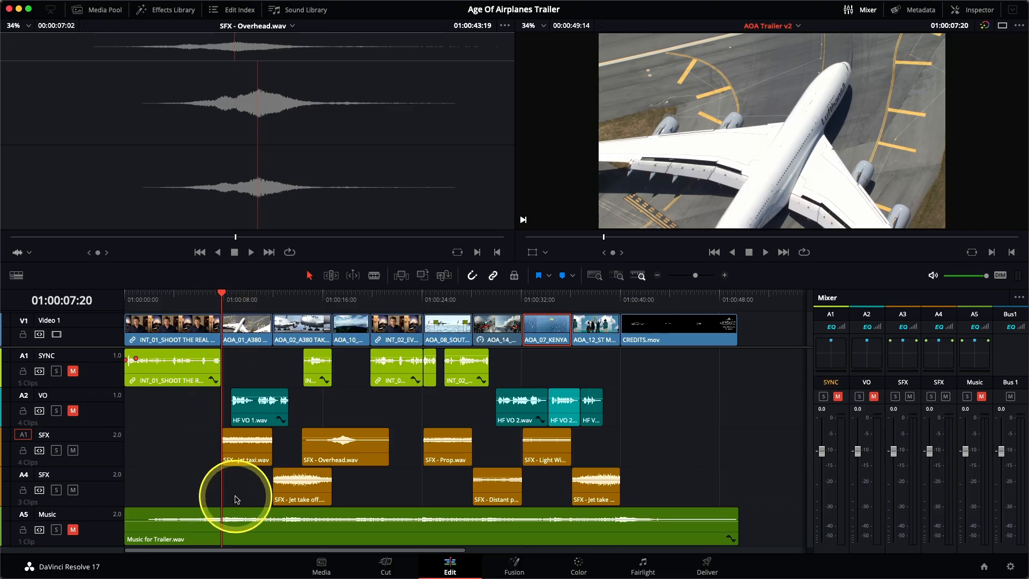
pyautogui.press('space')
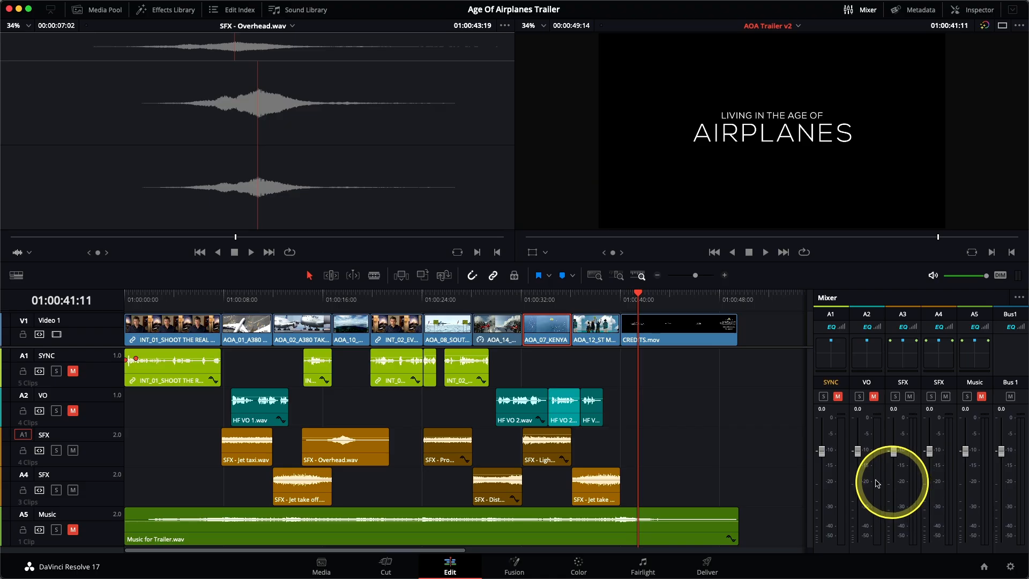
# Step: Play from about 01:00:07:20 and lower the two SFX track faders to about -10 and -11 dB
pyautogui.click(222, 295)
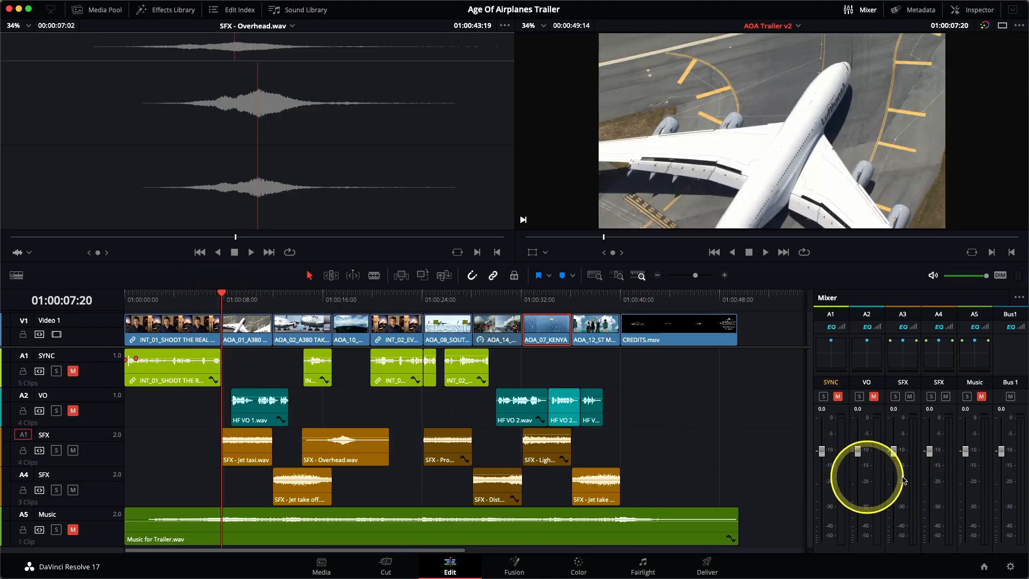
pyautogui.press('space')
pyautogui.moveTo(894, 451); pyautogui.dragTo(894, 489)
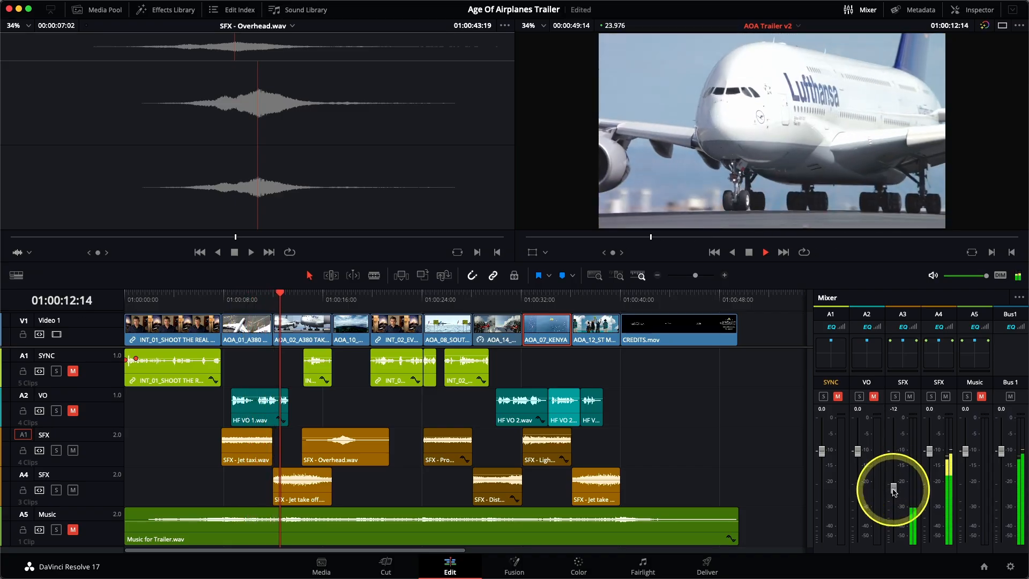
pyautogui.moveTo(931, 451); pyautogui.dragTo(930, 487)
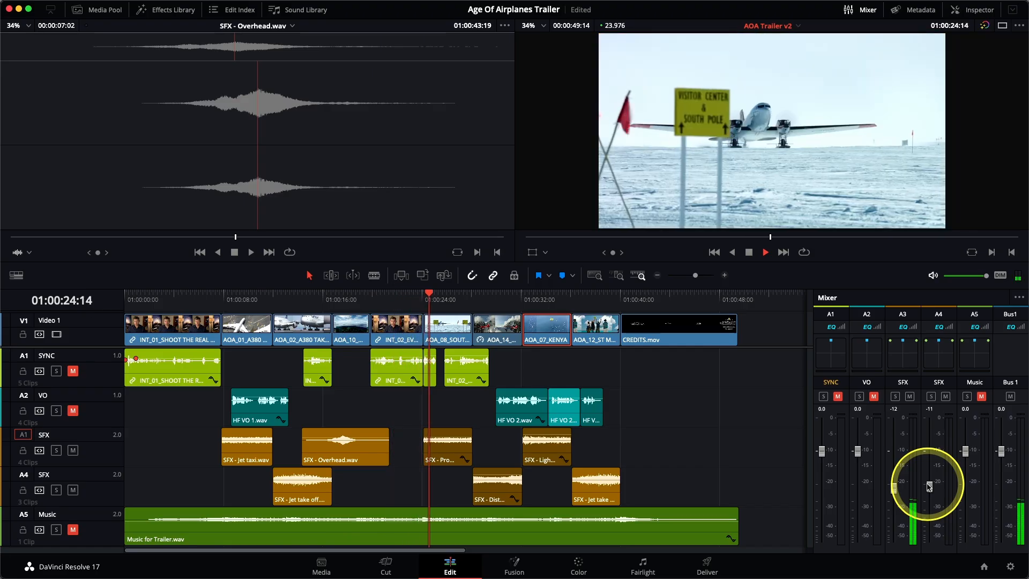
pyautogui.moveTo(930, 487); pyautogui.dragTo(931, 492)
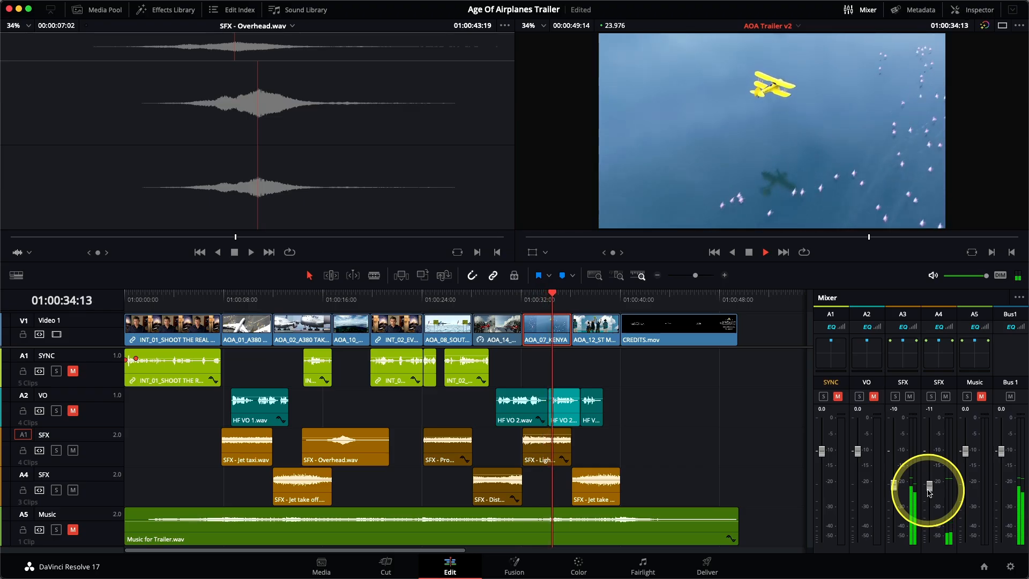
pyautogui.moveTo(930, 492); pyautogui.dragTo(921, 492)
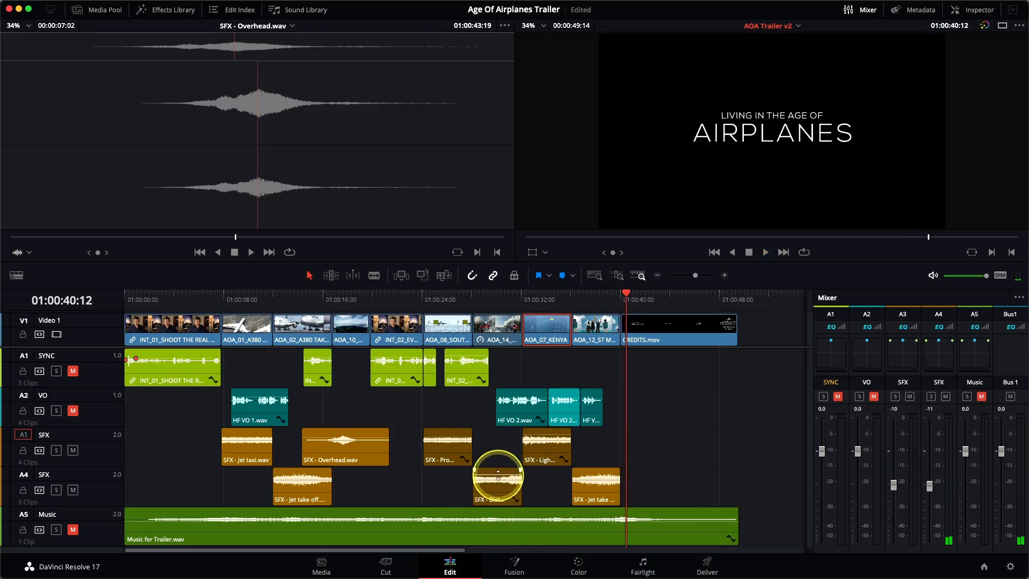
pyautogui.click(473, 295)
pyautogui.press('space')
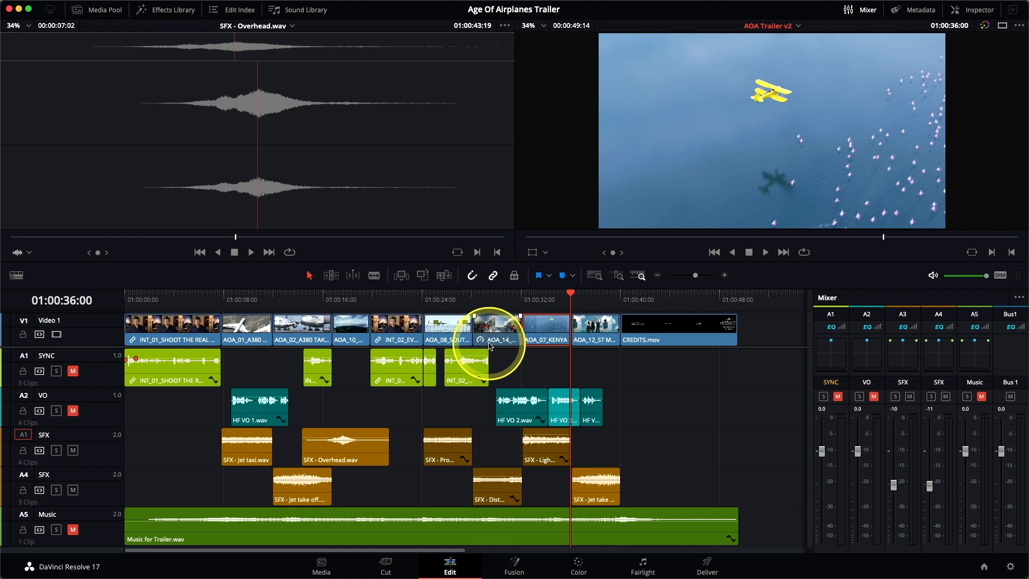
# Step: Zoom in near 01:00:09 and add a fade-in and a fade-out to the Jet taxi sound effect clip
pyautogui.click(242, 295)
pyautogui.click(619, 275)
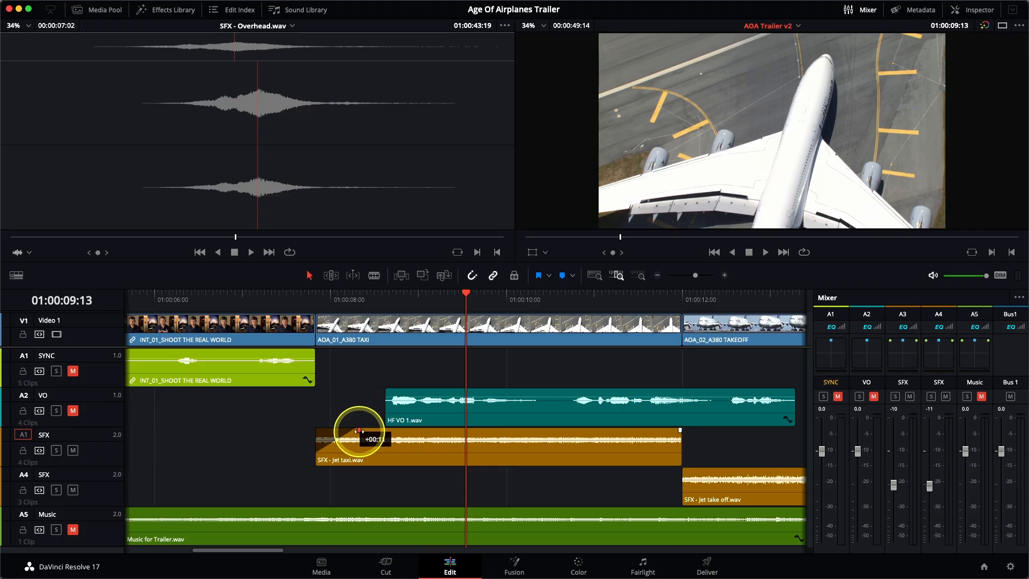
pyautogui.moveTo(358, 430); pyautogui.dragTo(358, 430)
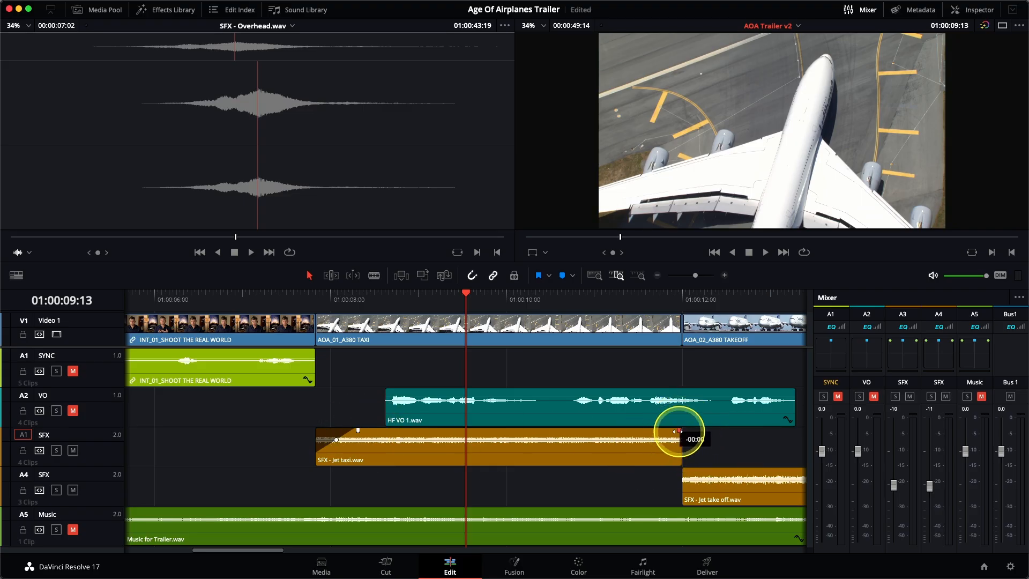
pyautogui.moveTo(646, 431); pyautogui.dragTo(649, 484)
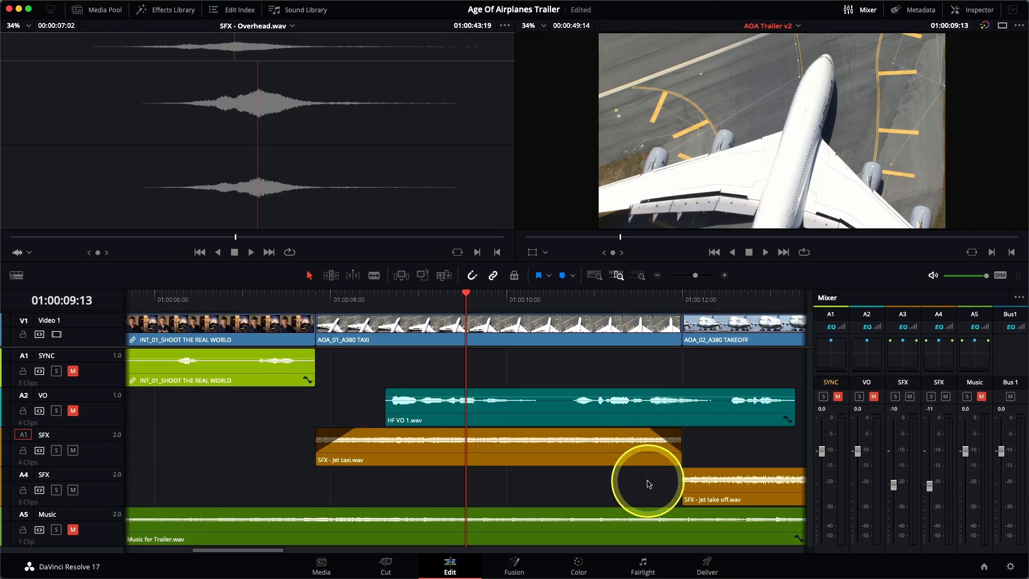
# Step: Extend both ends of the Jet taxi clip so it starts earlier and ends later
pyautogui.moveTo(680, 441); pyautogui.dragTo(723, 442)
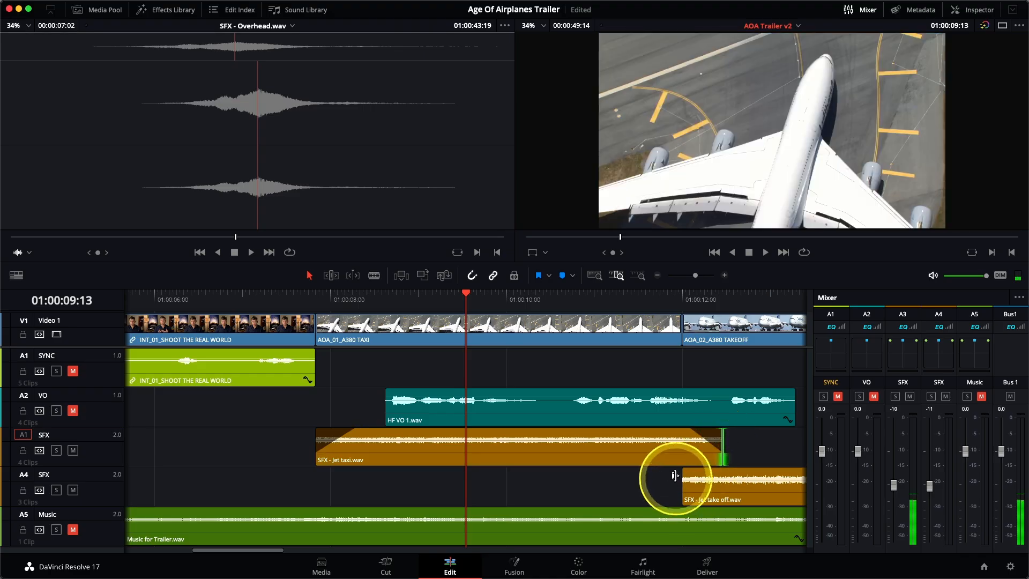
pyautogui.moveTo(685, 471); pyautogui.dragTo(688, 470)
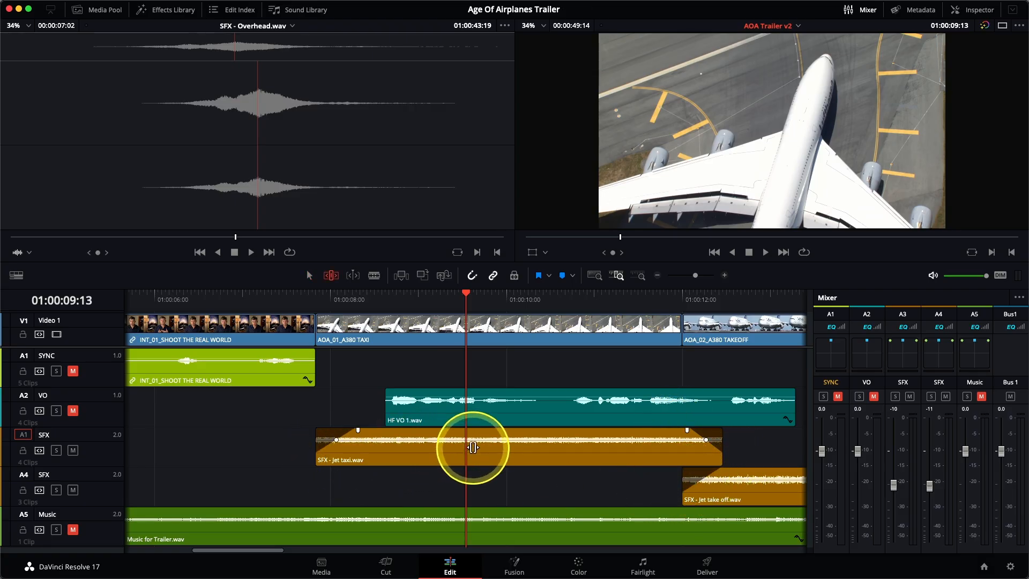
pyautogui.moveTo(473, 442); pyautogui.dragTo(464, 443)
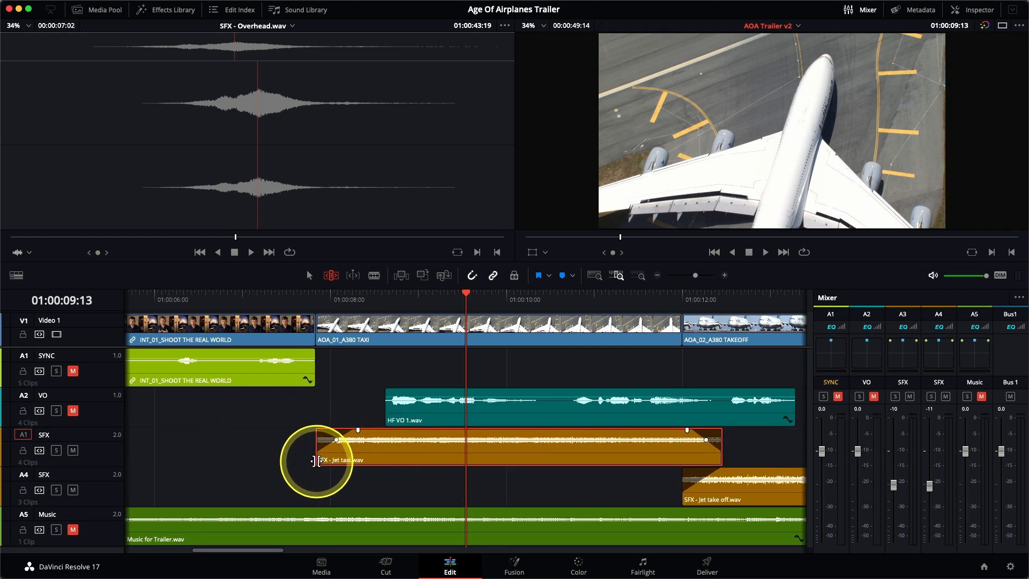
pyautogui.moveTo(316, 462); pyautogui.dragTo(284, 460)
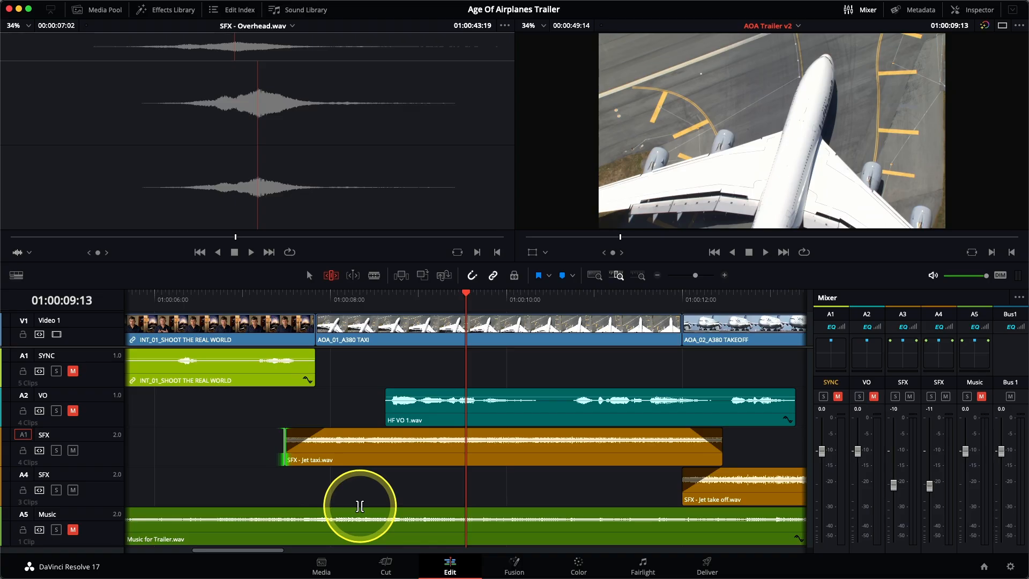
# Step: Extend the end of the first Jet take off clip and trim the start of the Overhead clip later
pyautogui.hscroll(10, 360, 506)
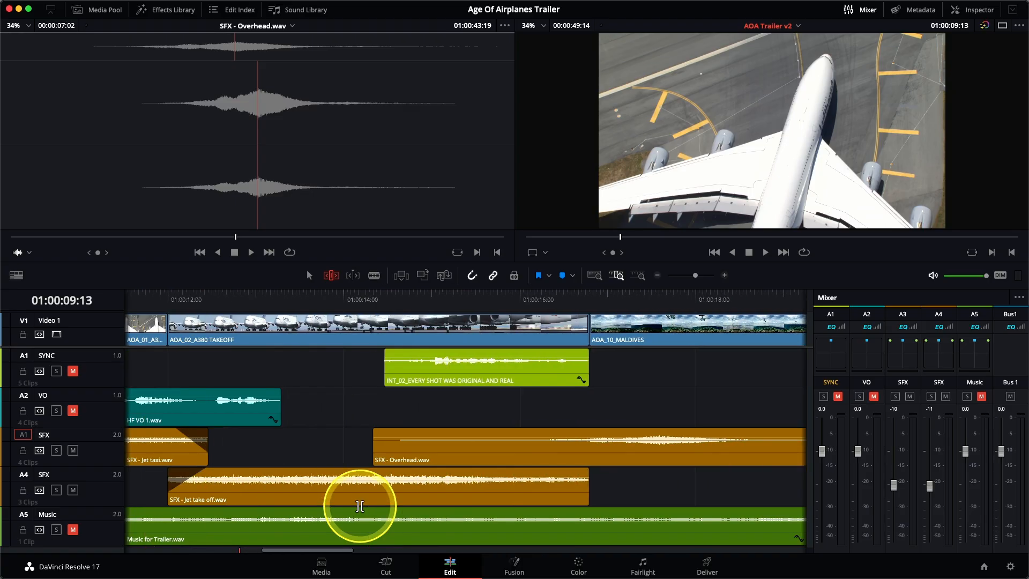
pyautogui.moveTo(589, 499); pyautogui.dragTo(641, 465)
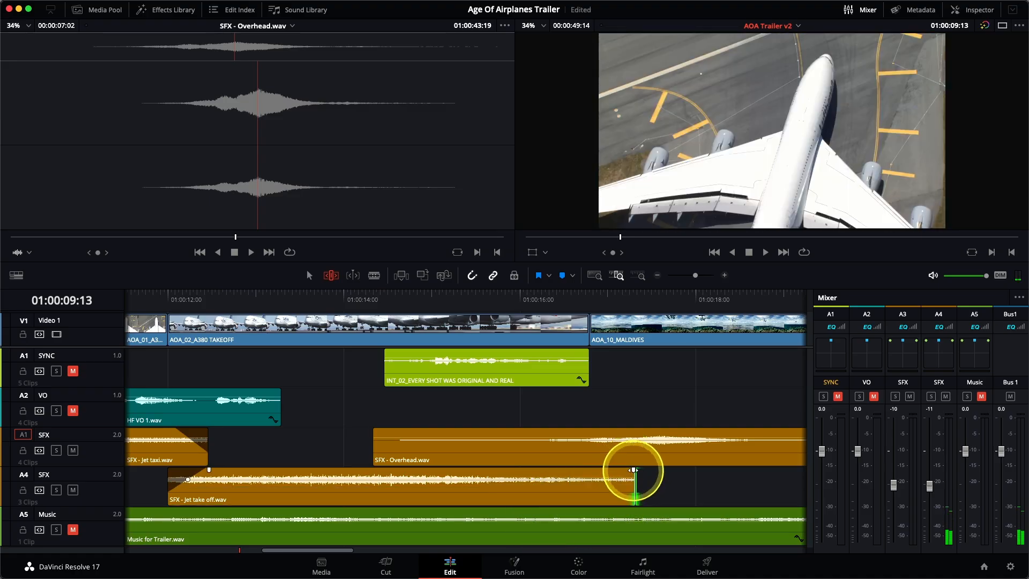
pyautogui.moveTo(376, 452); pyautogui.dragTo(584, 432)
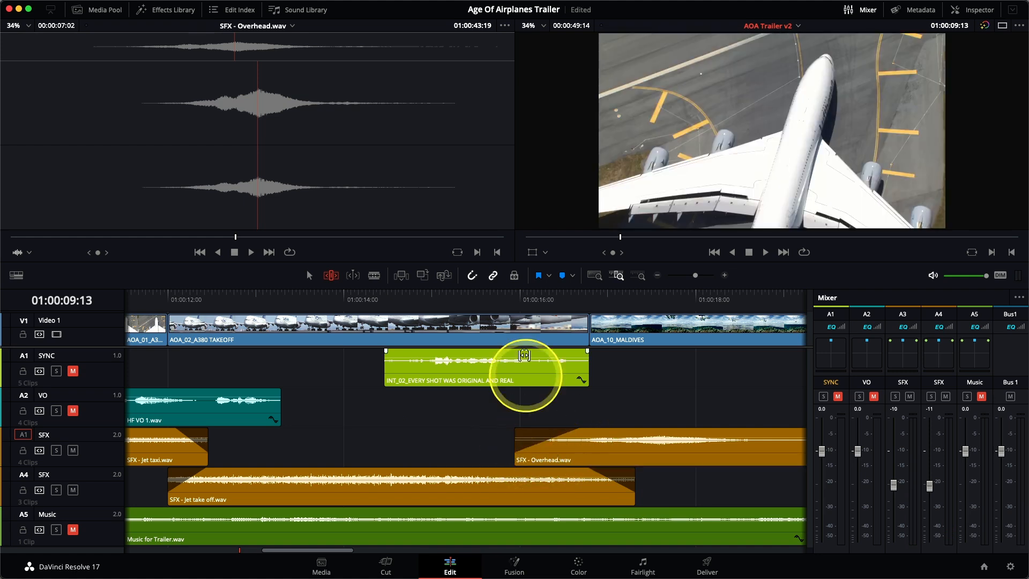
# Step: Preview from about 01:00:15 and add a long fade-out to the end of the Overhead clip
pyautogui.click(472, 294)
pyautogui.press('space')
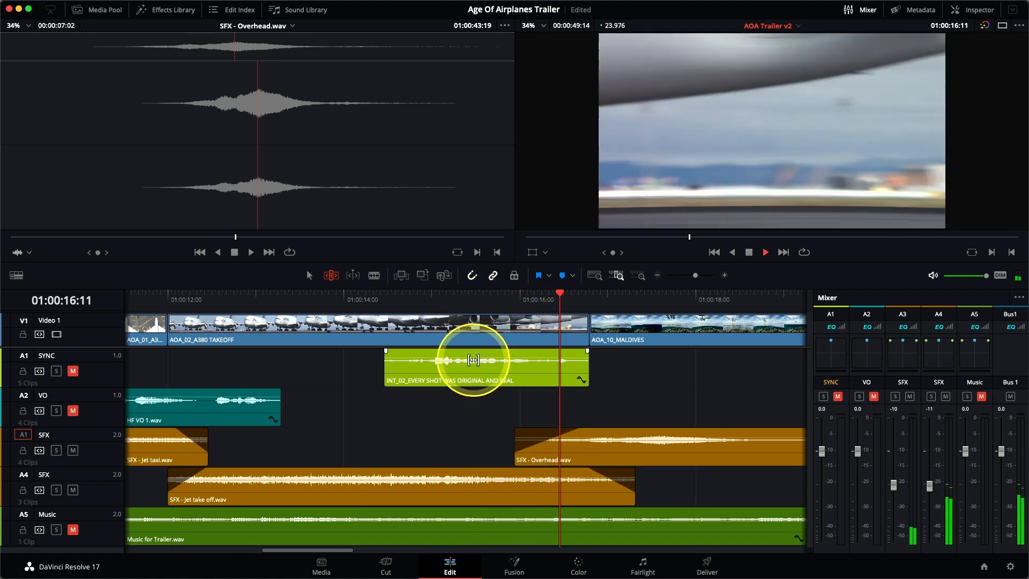
pyautogui.press('space')
pyautogui.hscroll(10, 567, 488)
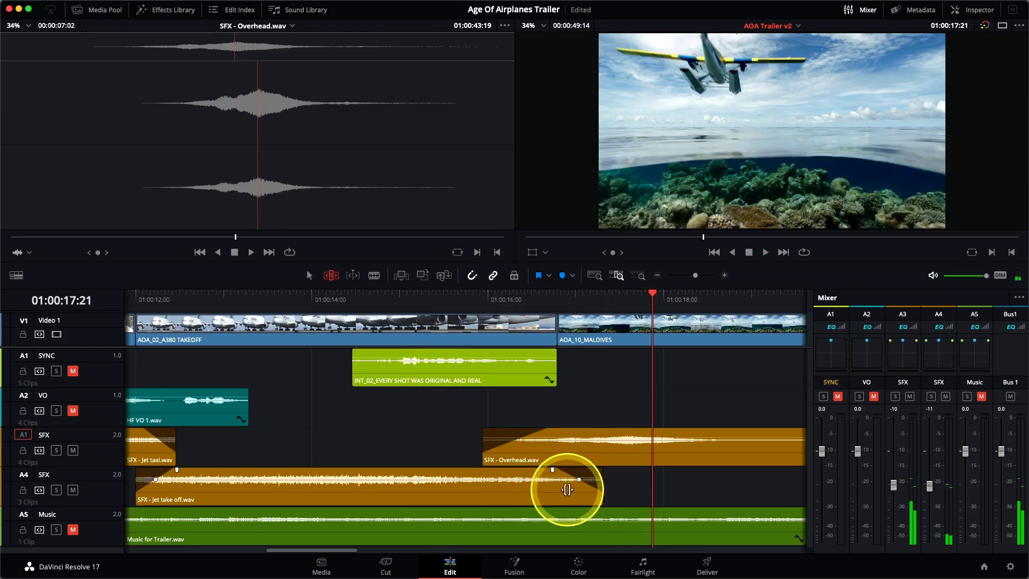
pyautogui.moveTo(544, 430); pyautogui.dragTo(383, 431)
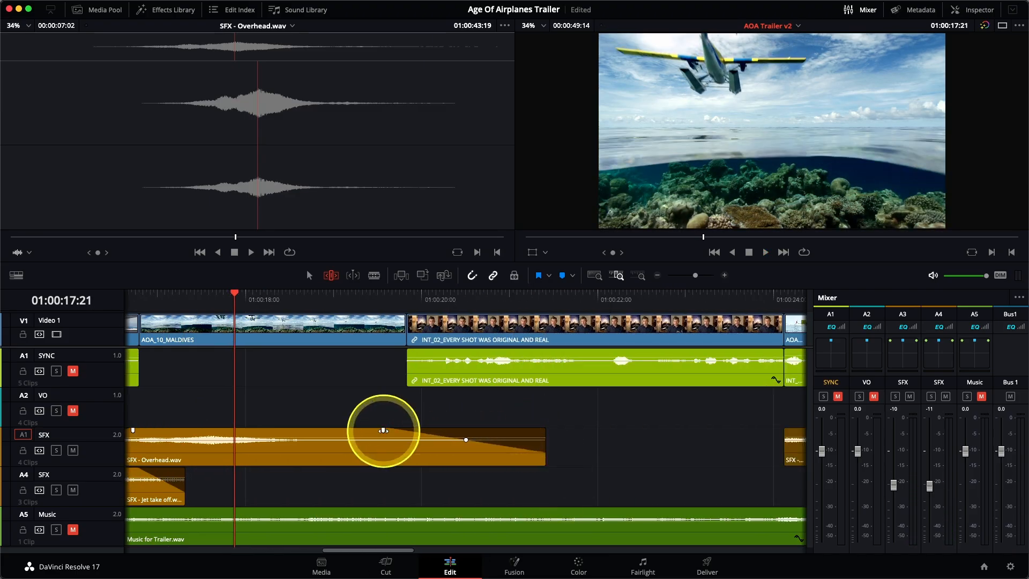
# Step: Extend the start of the Prop sound effect clip earlier
pyautogui.hscroll(8, 382, 431)
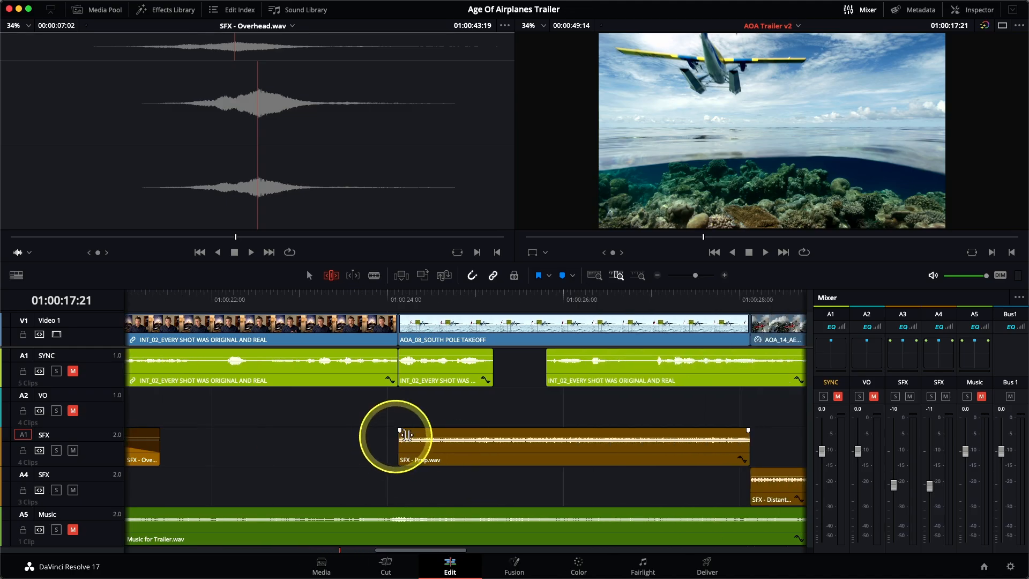
pyautogui.moveTo(461, 431); pyautogui.dragTo(375, 452)
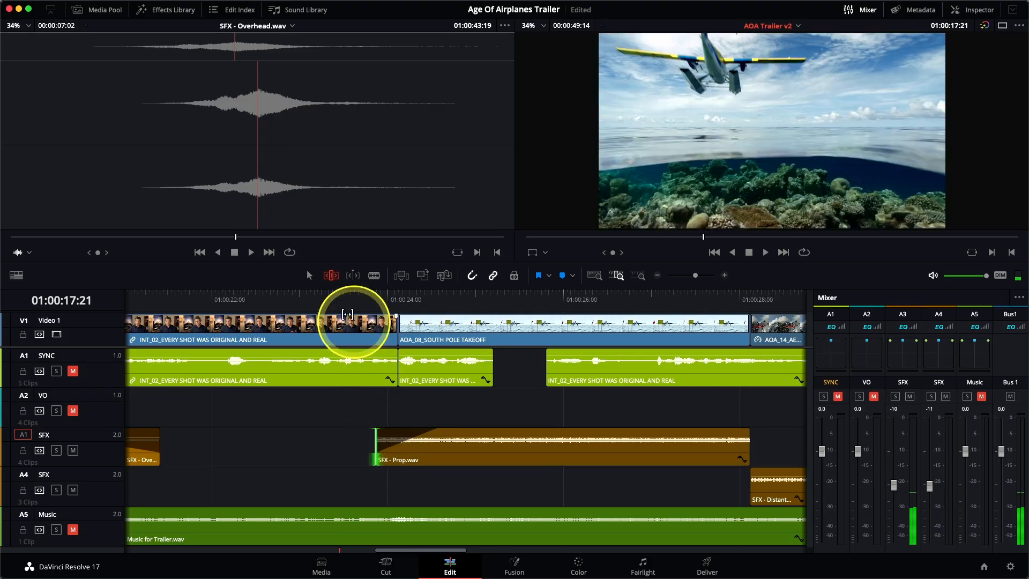
pyautogui.click(324, 294)
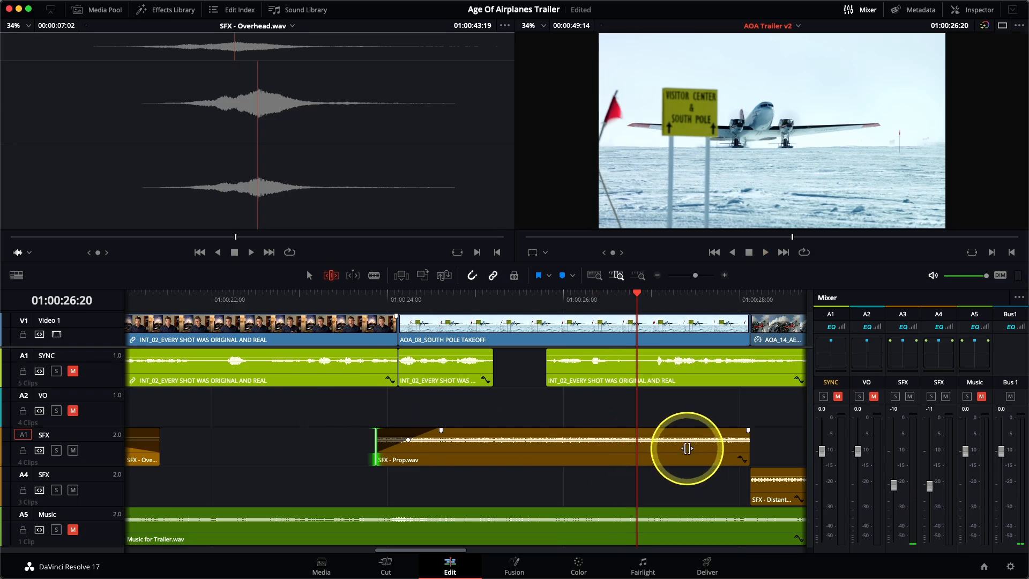
# Step: Add a fade-out to the Prop clip and extend the Distant prop plane clip's start earlier
pyautogui.hscroll(3, 686, 452)
pyautogui.moveTo(588, 454); pyautogui.dragTo(619, 430)
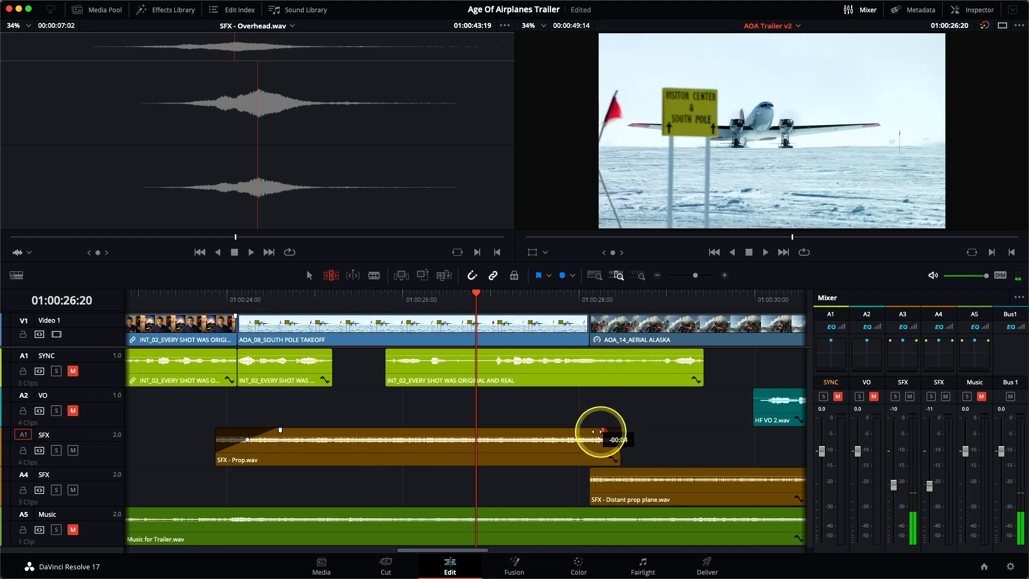
pyautogui.moveTo(592, 489); pyautogui.dragTo(555, 485)
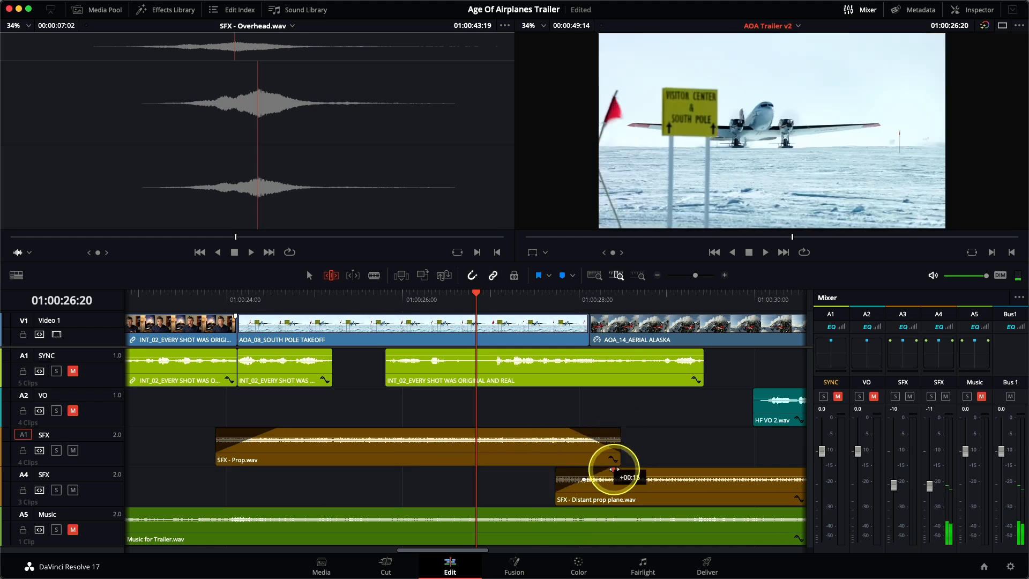
# Step: Extend the Distant prop plane clip's end and lengthen the Light Wind Wispy clip at both ends
pyautogui.hscroll(8, 622, 460)
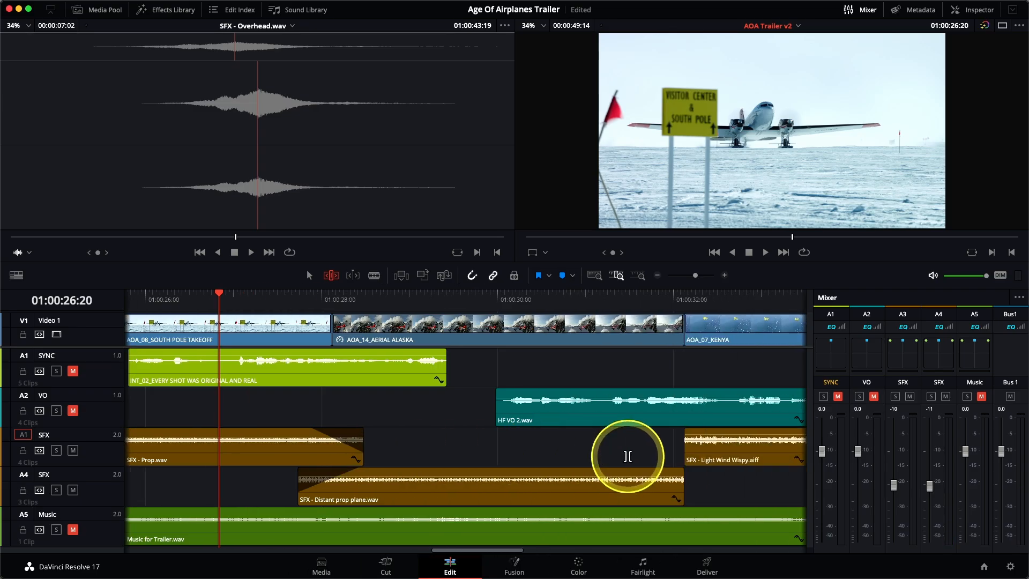
pyautogui.moveTo(586, 488); pyautogui.dragTo(636, 478)
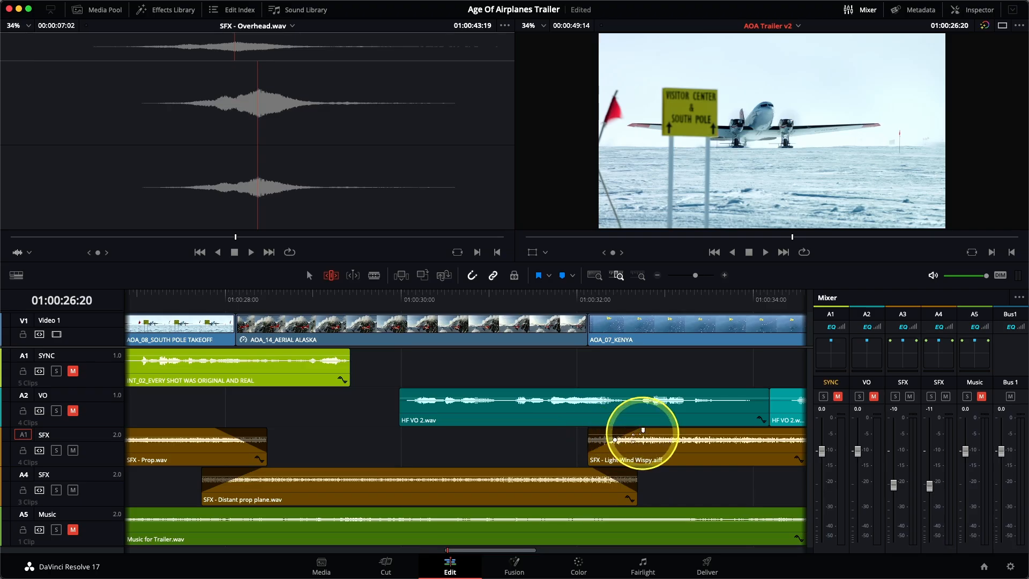
pyautogui.moveTo(588, 457); pyautogui.dragTo(558, 458)
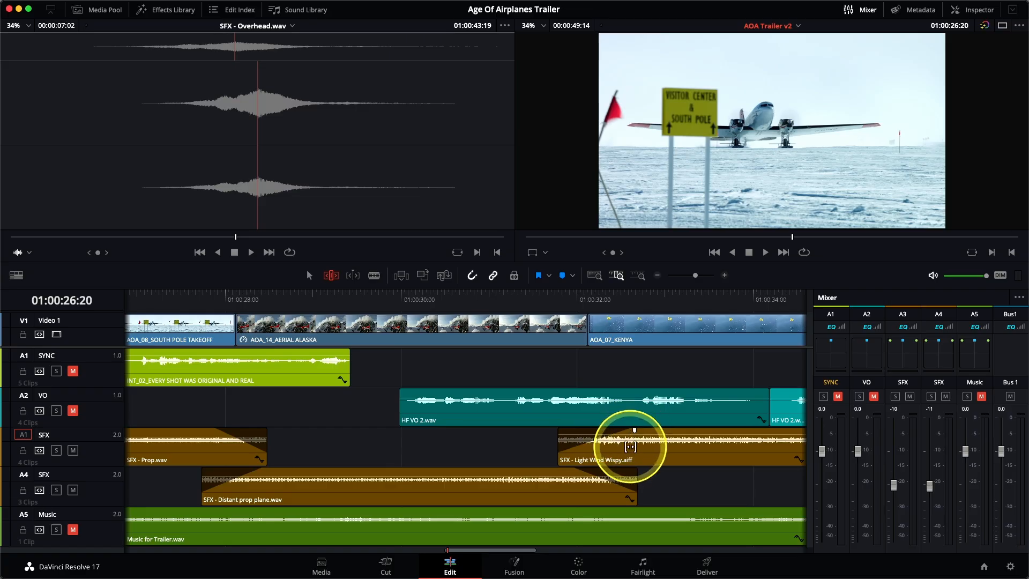
pyautogui.hscroll(5, 631, 447)
pyautogui.moveTo(584, 459); pyautogui.dragTo(627, 437)
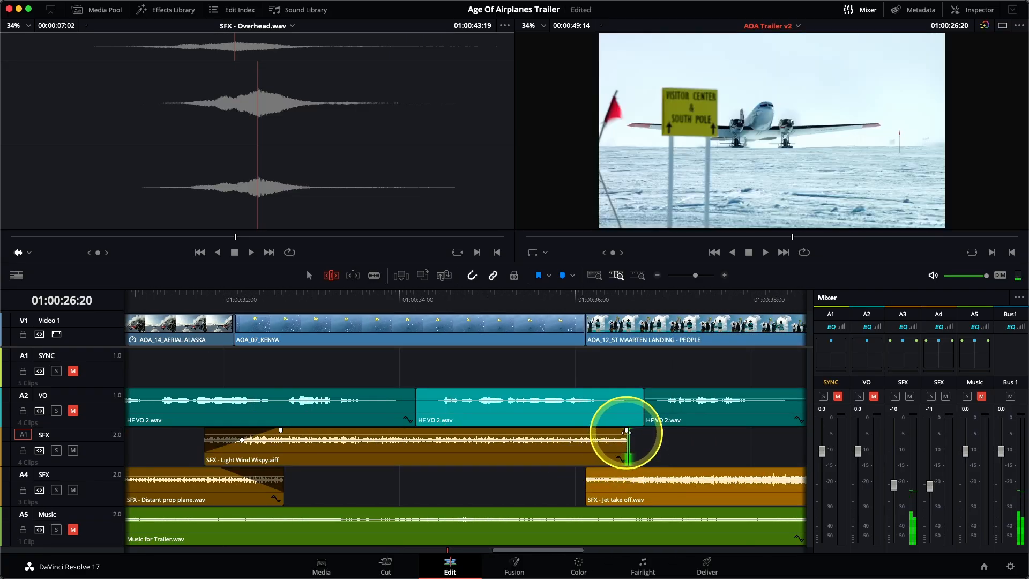
# Step: Extend the last Jet take off clip at both ends, reaching about 01:00:44
pyautogui.moveTo(587, 497); pyautogui.dragTo(565, 469)
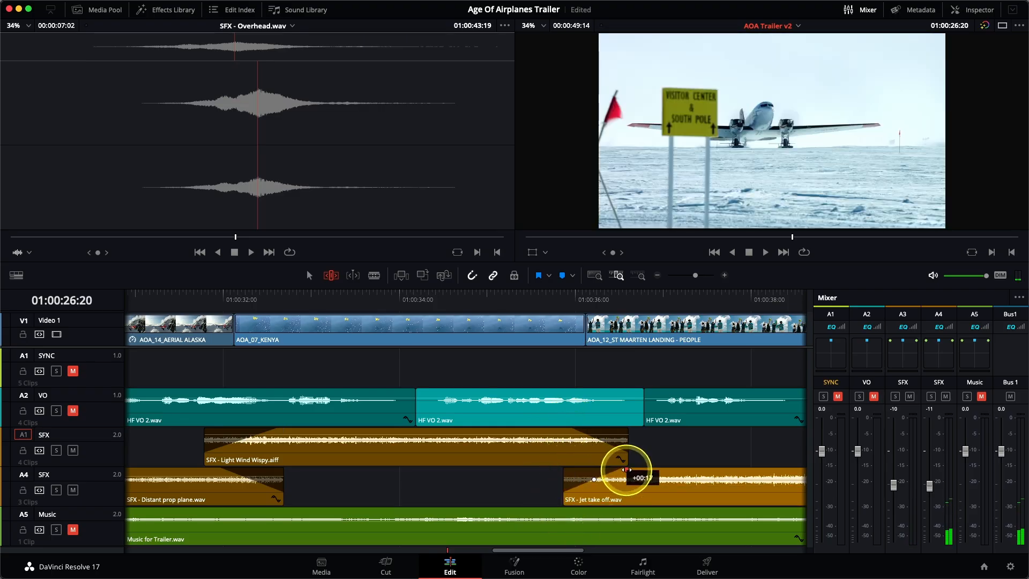
pyautogui.hscroll(5, 626, 470)
pyautogui.moveTo(606, 494); pyautogui.dragTo(766, 484)
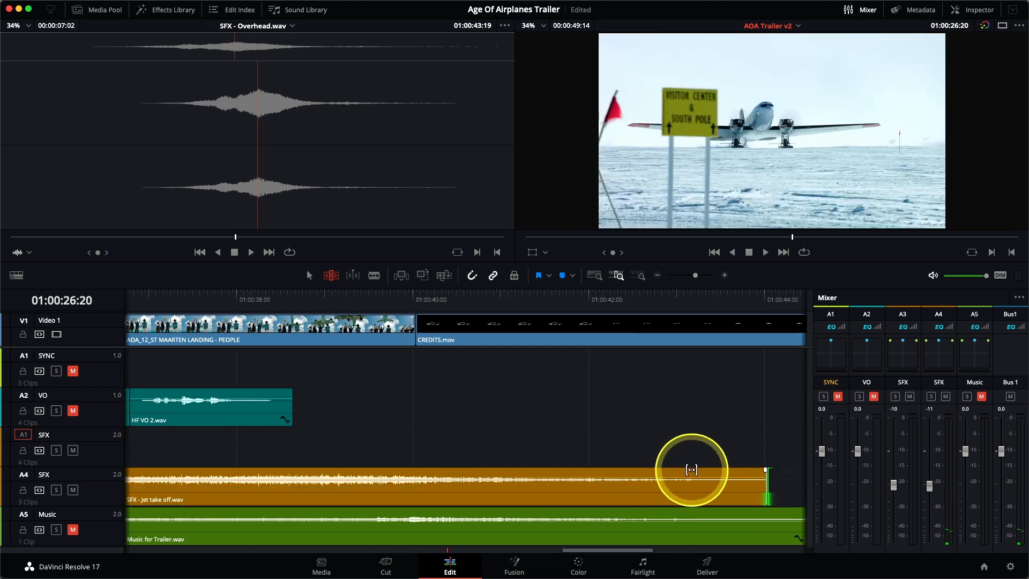
pyautogui.hscroll(5, 691, 470)
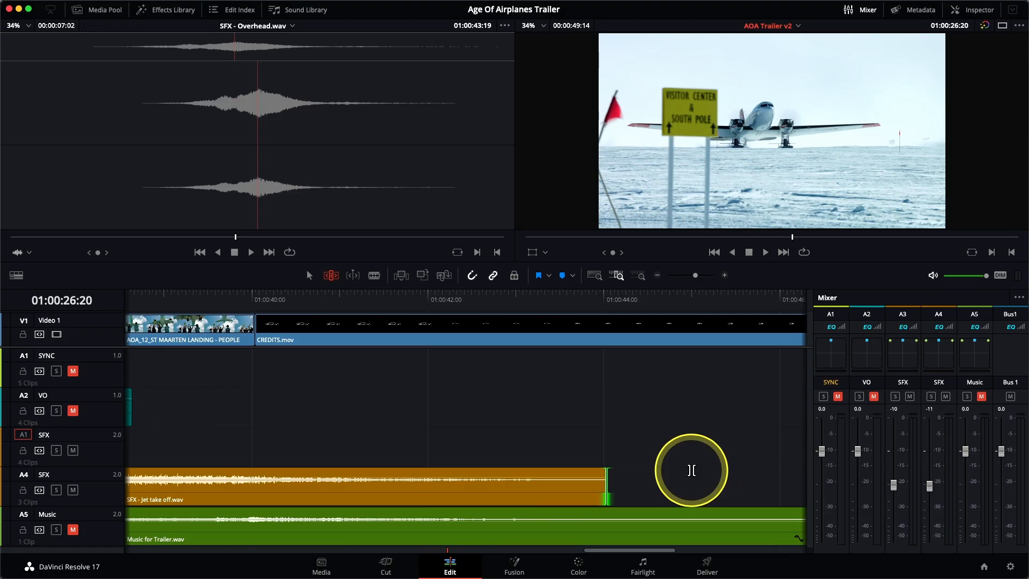
pyautogui.scroll(-8, 691, 470)
pyautogui.scroll(2, 692, 470)
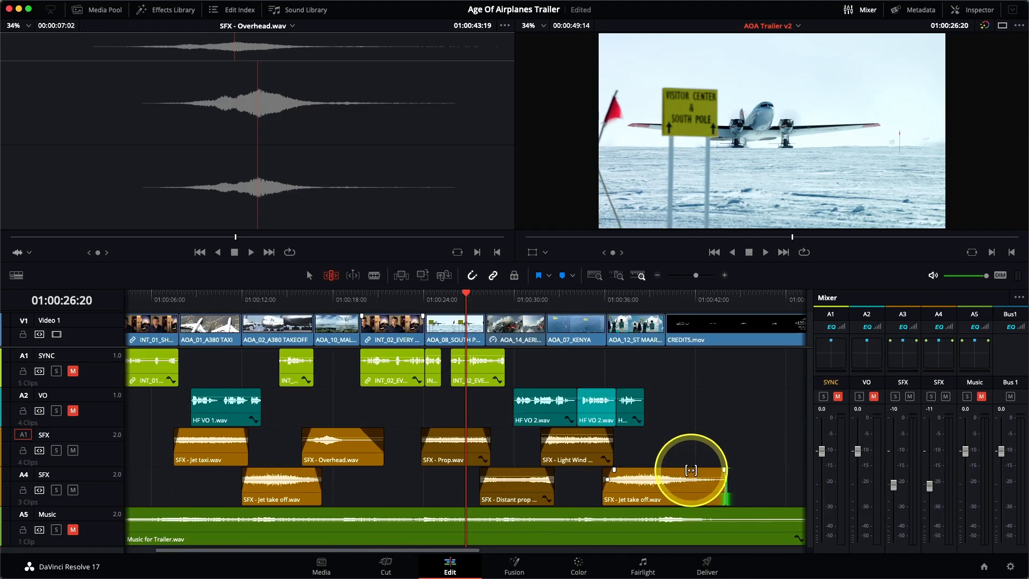
# Step: Play back the timeline's ending from about 01:00:33 to review the extended sound effects
pyautogui.click(567, 300)
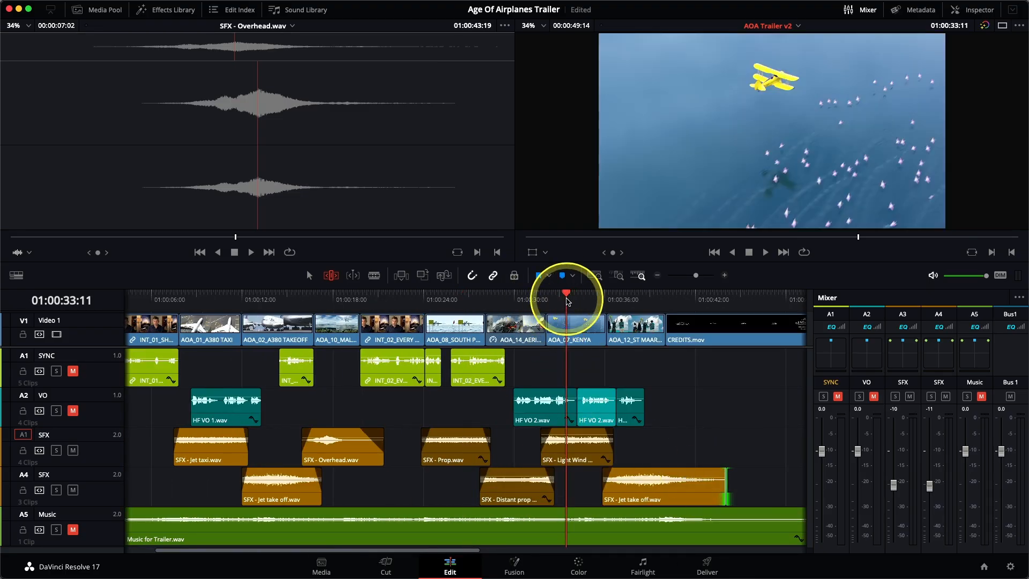
pyautogui.press('space')
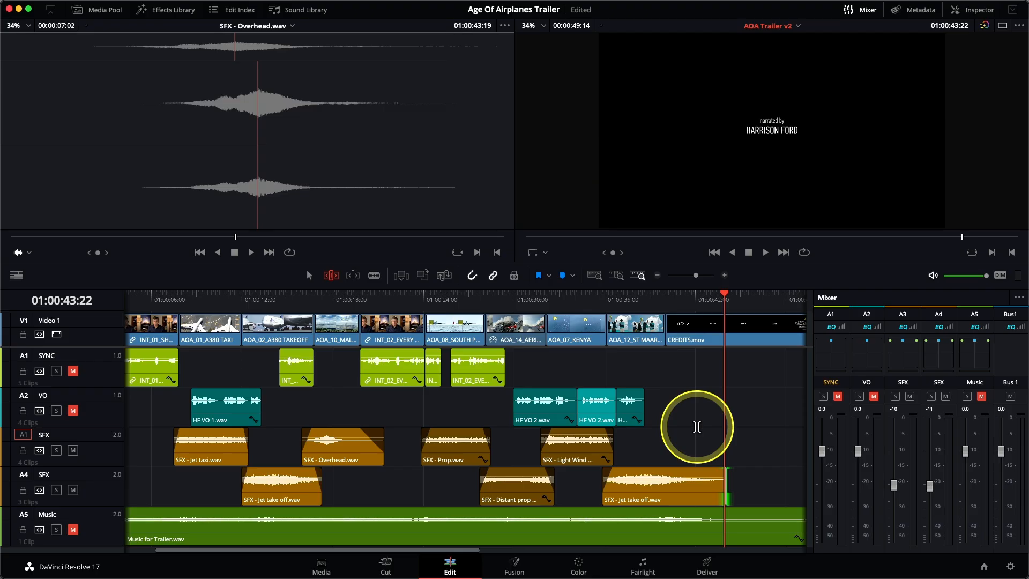
# Step: Unmute the SYNC, VO and Music audio tracks
pyautogui.click(73, 371)
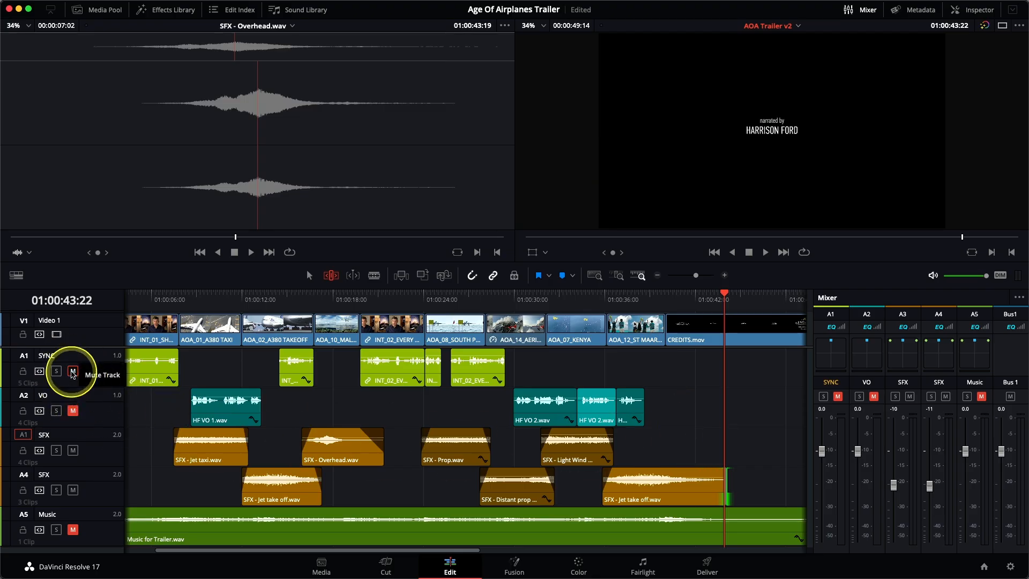
pyautogui.click(73, 411)
pyautogui.click(73, 529)
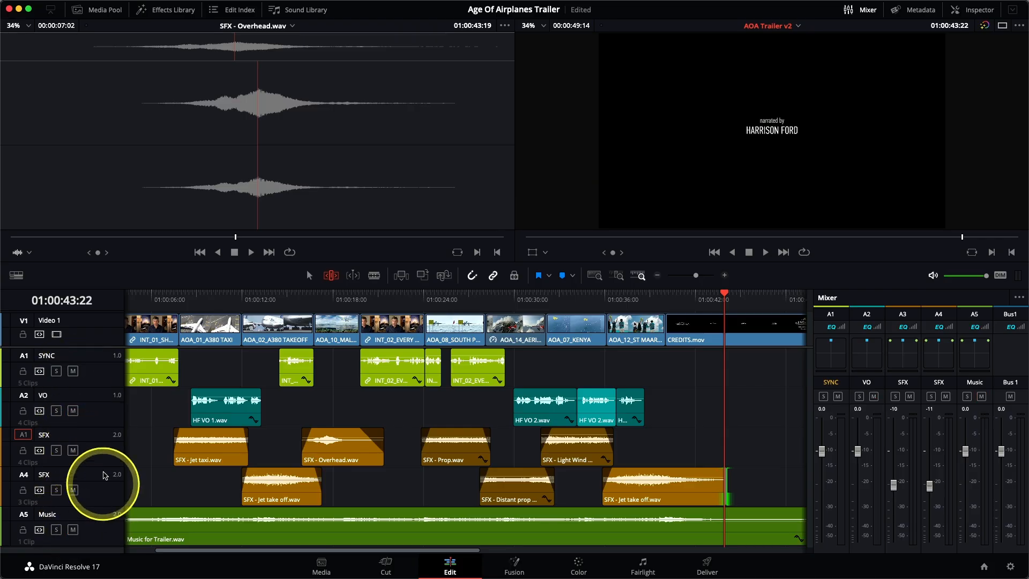
# Step: Play the whole timeline from the start while setting the Music fader to about -1.3 dB and the SFX faders to about -15 and -14 dB
pyautogui.click(595, 275)
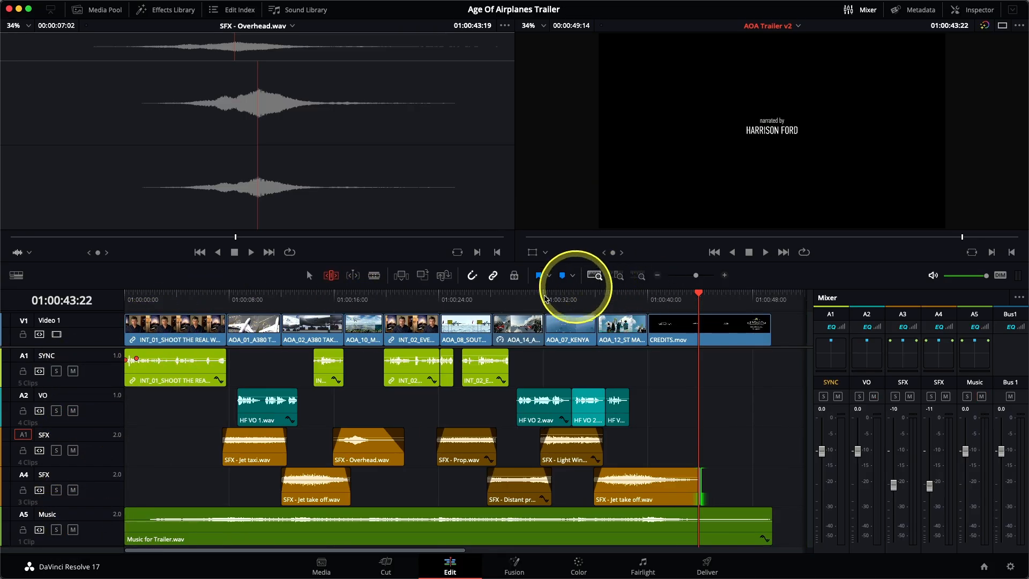
pyautogui.click(123, 294)
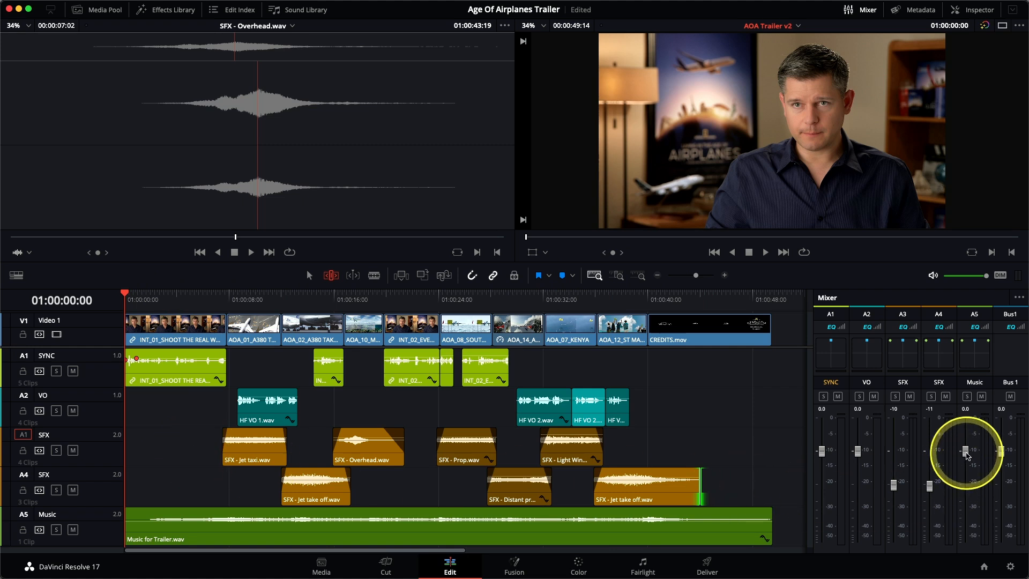
pyautogui.press('space')
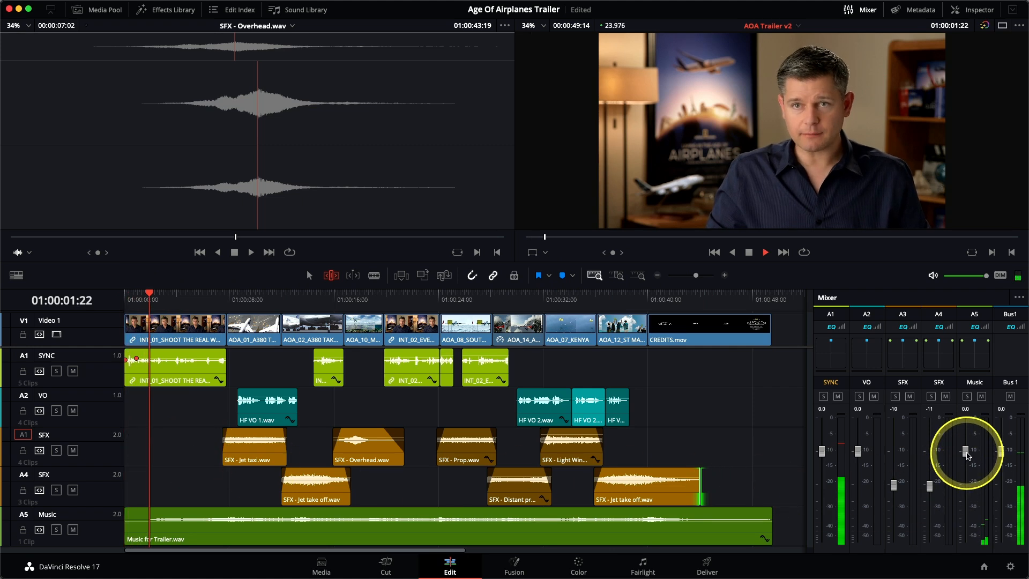
pyautogui.moveTo(967, 456); pyautogui.dragTo(967, 463)
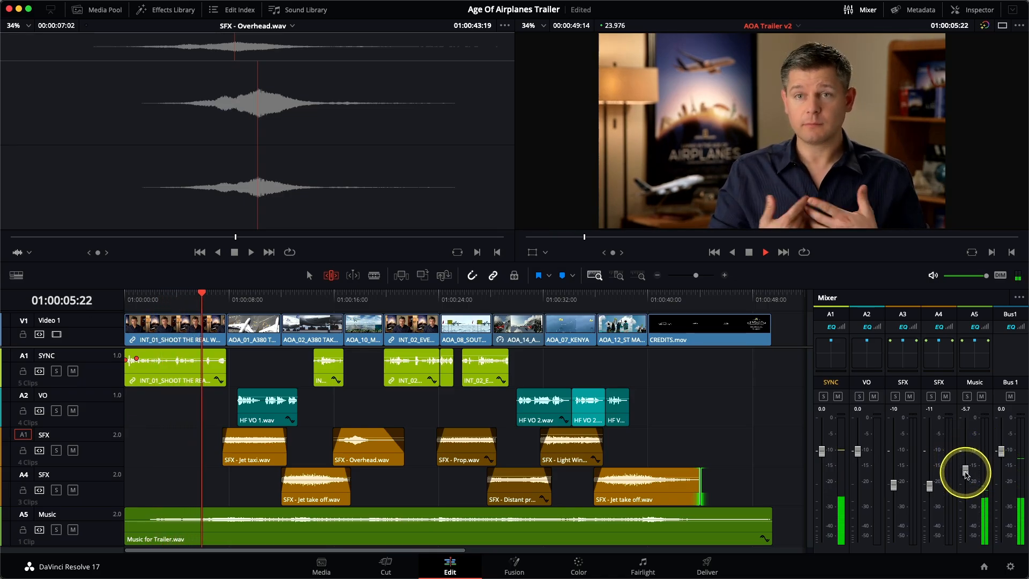
pyautogui.moveTo(967, 476); pyautogui.dragTo(966, 460)
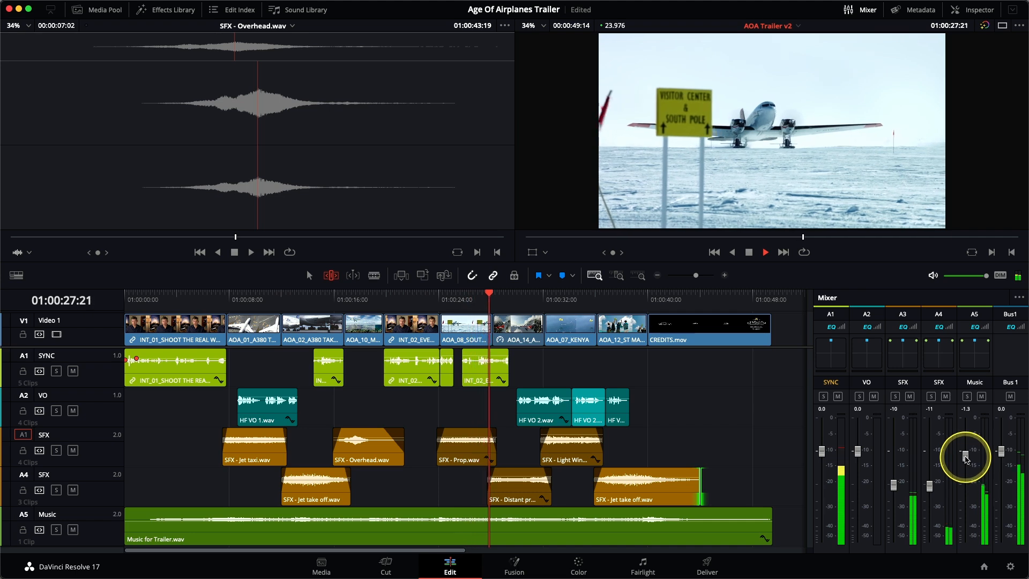
pyautogui.moveTo(894, 485); pyautogui.dragTo(931, 495)
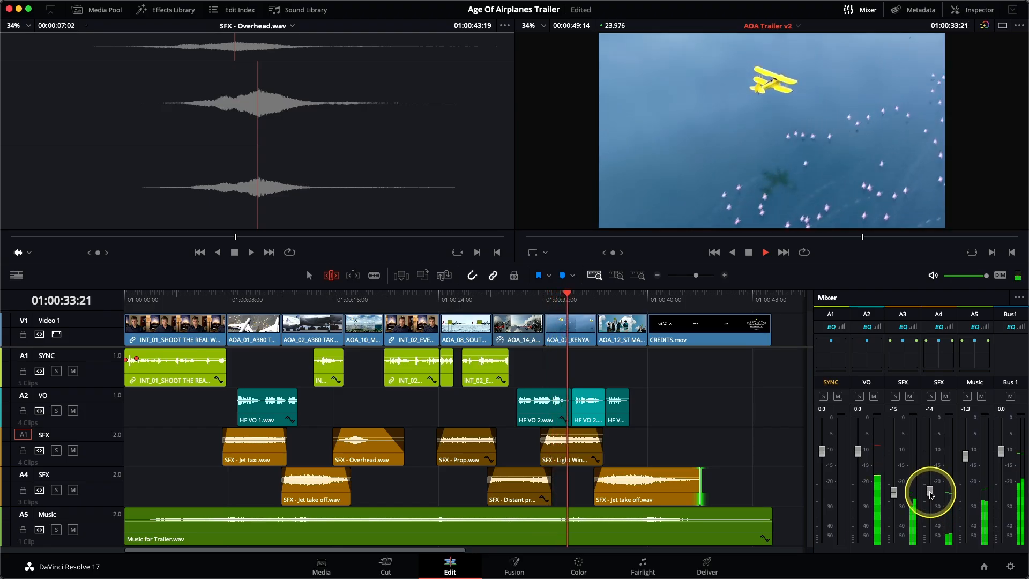
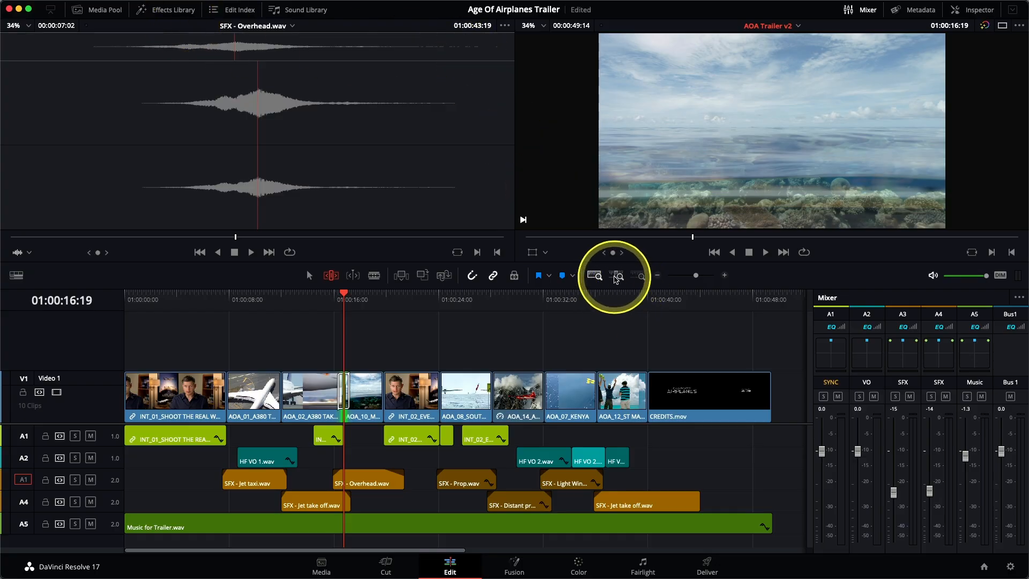
# Step: Move the cross dissolve between the A380 takeoff and Maldives shots so it is centred on the cut
pyautogui.click(618, 276)
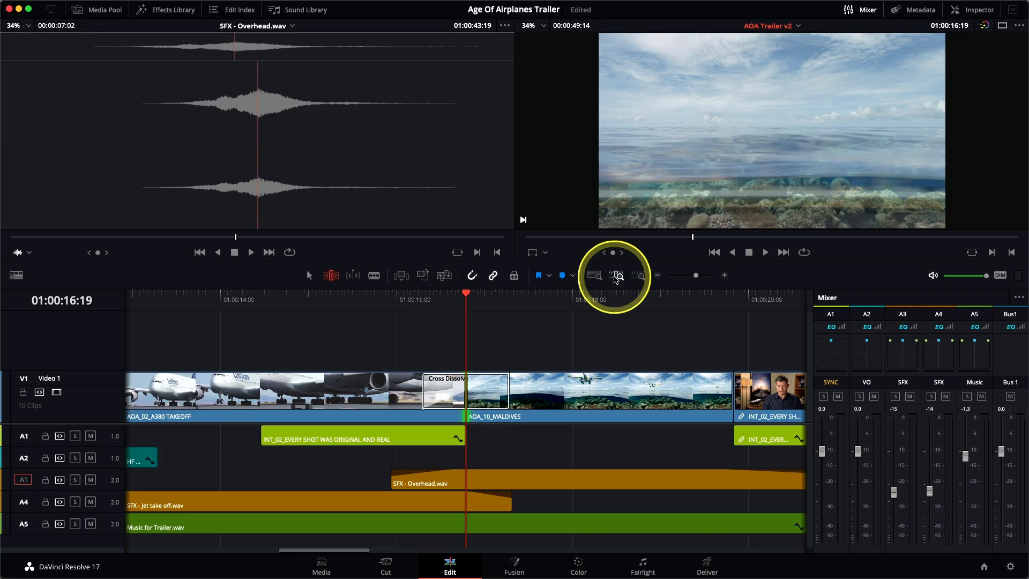
pyautogui.press('a')
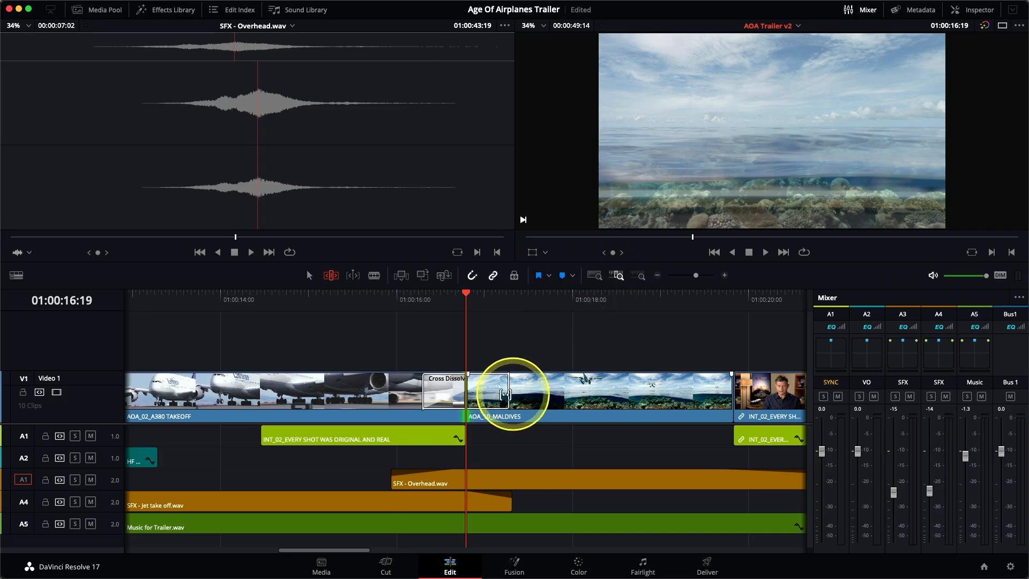
pyautogui.click(501, 398)
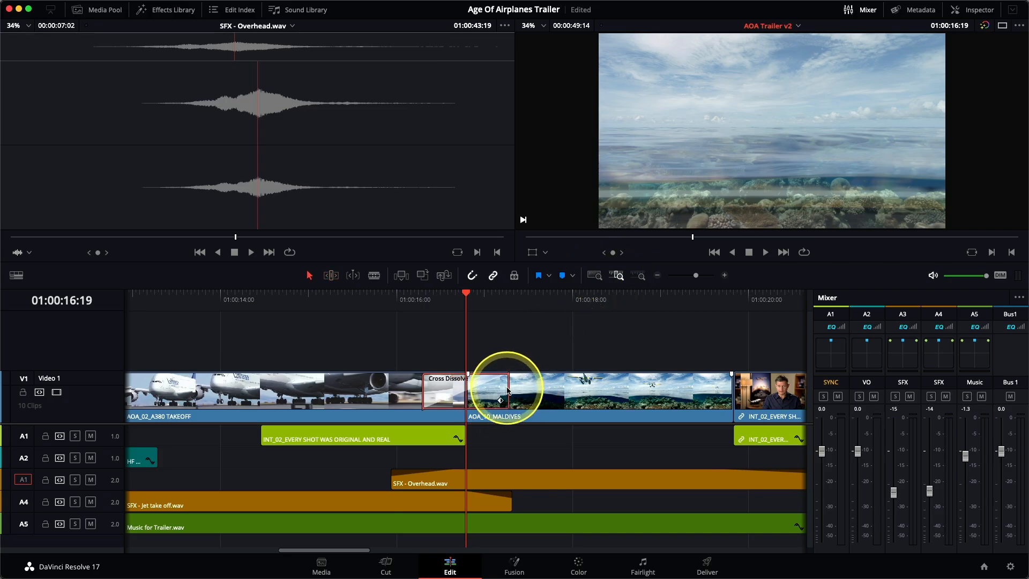
pyautogui.moveTo(507, 387); pyautogui.dragTo(479, 392)
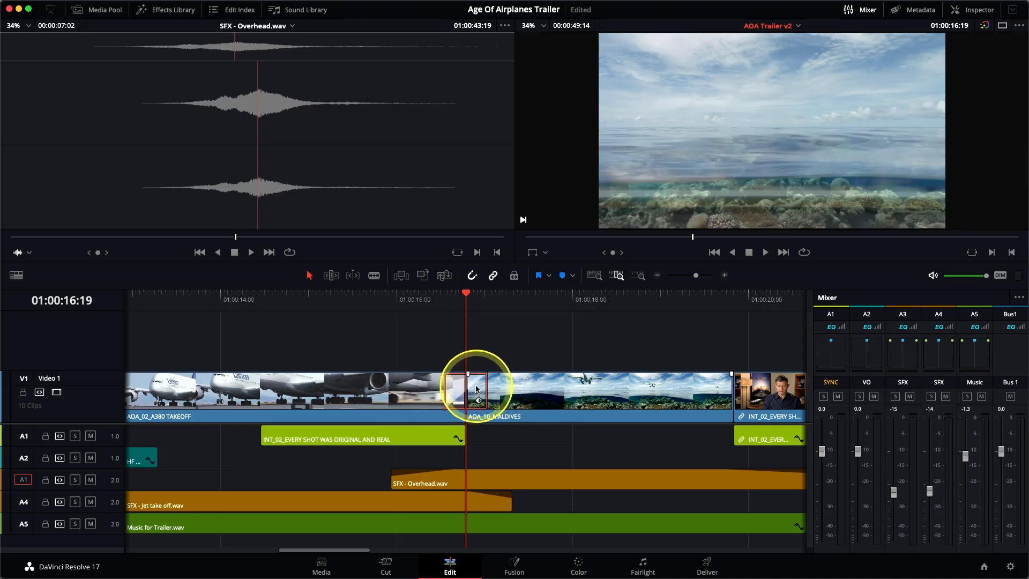
pyautogui.rightClick(478, 389)
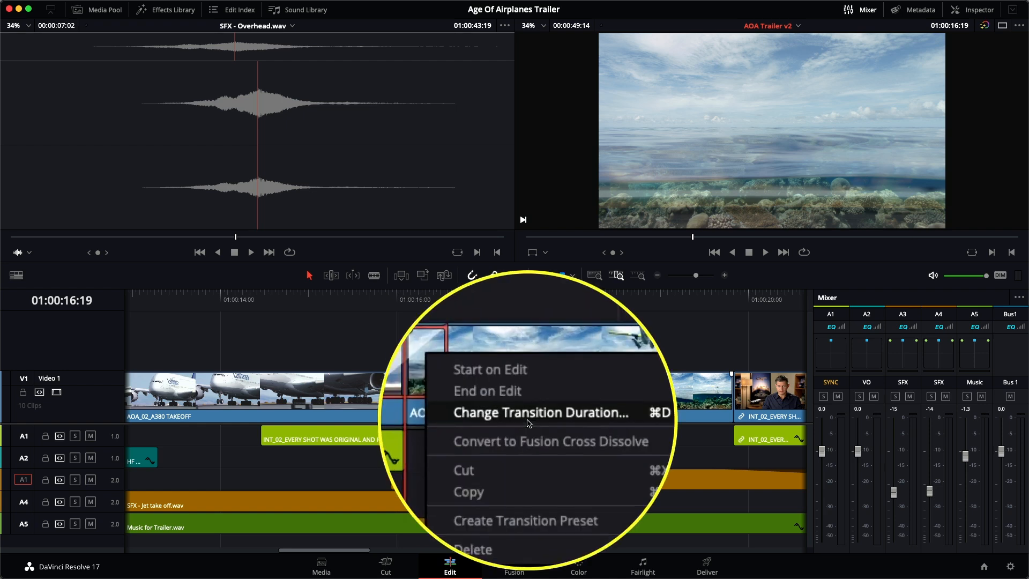
pyautogui.click(546, 423)
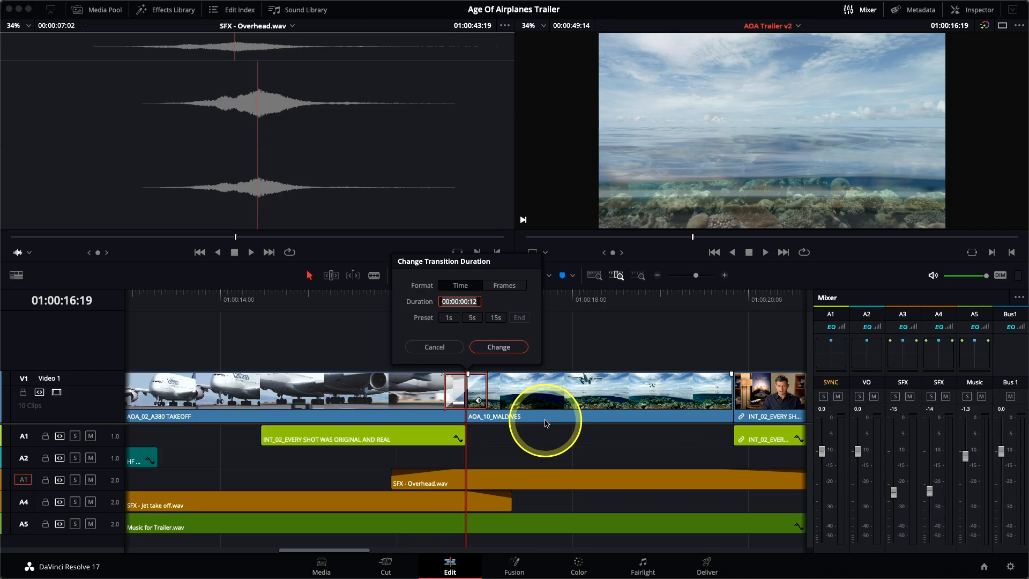
pyautogui.click(433, 347)
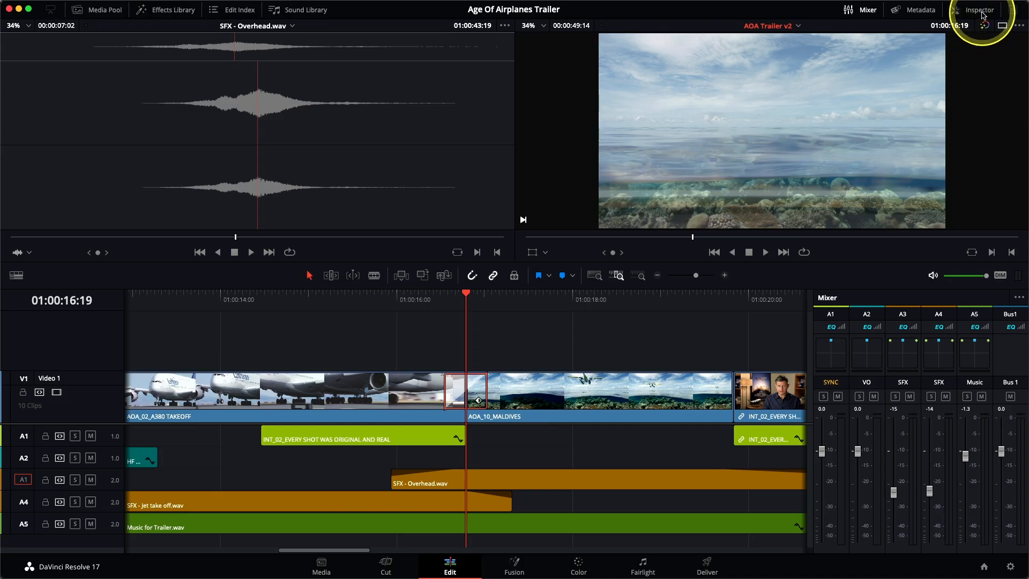
# Step: Change the transition to an Edge Wipe with angle -80, border 65.950 and feather on, and preview it
pyautogui.click(981, 10)
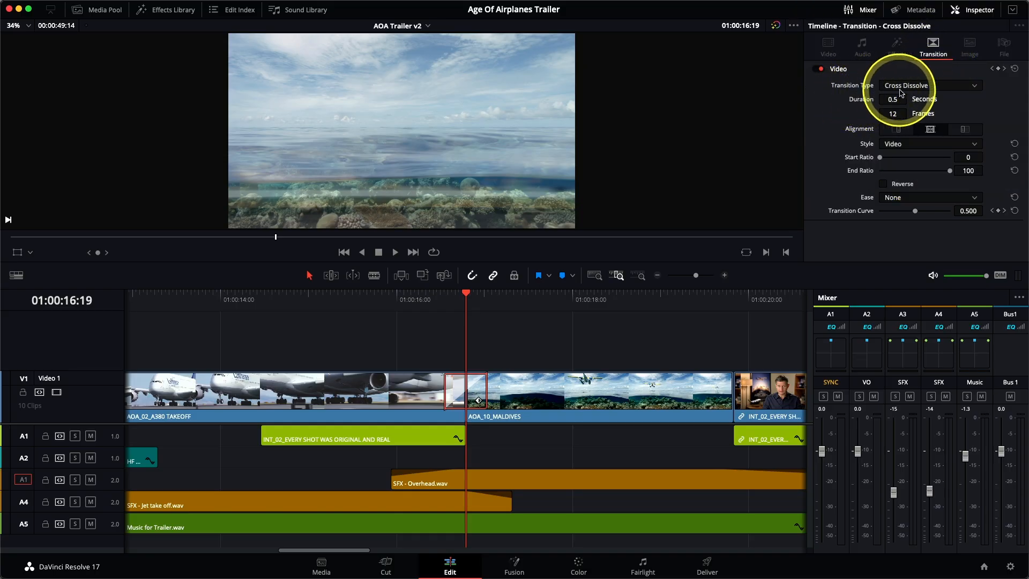
pyautogui.click(906, 91)
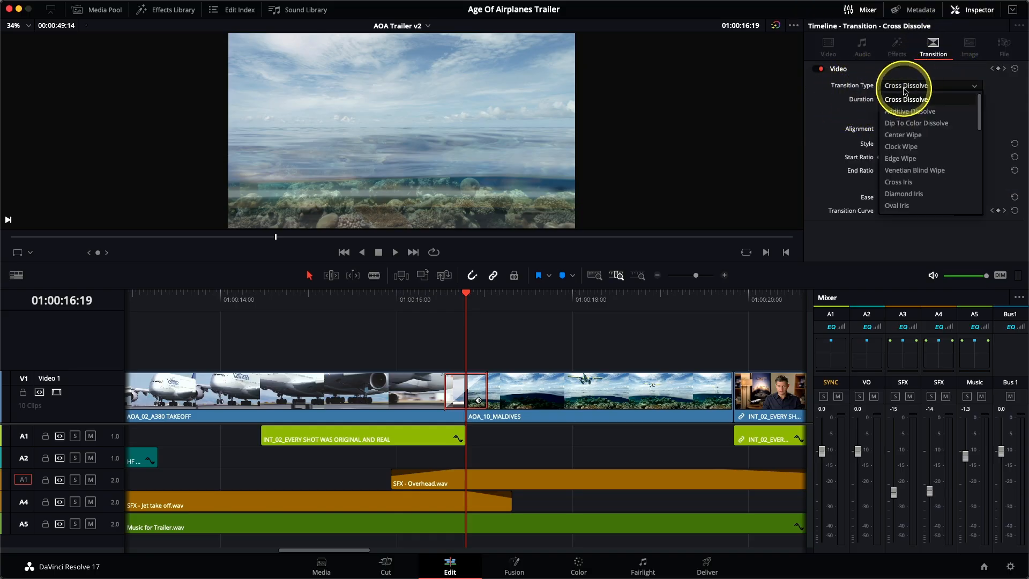
pyautogui.click(913, 161)
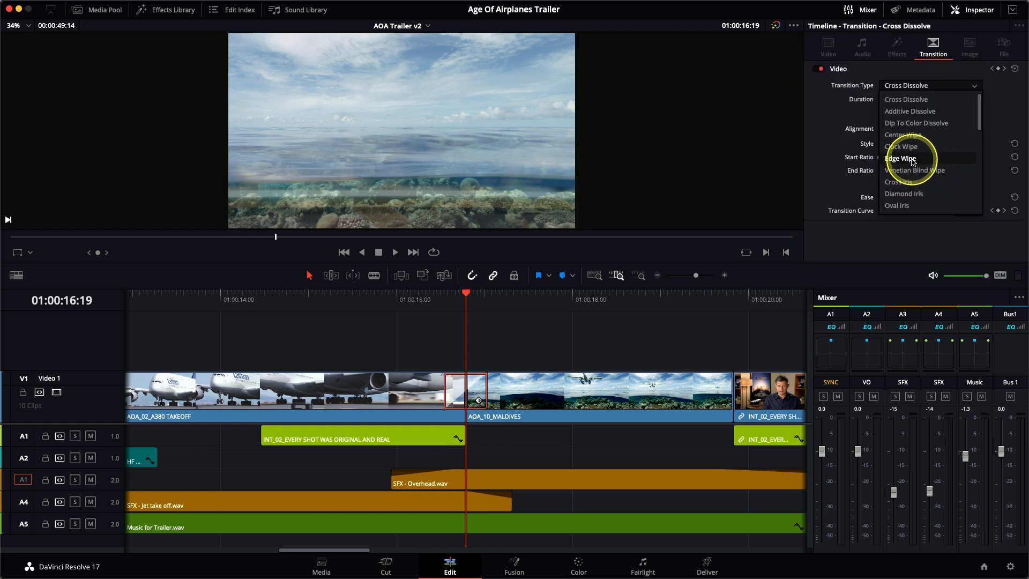
pyautogui.click(913, 159)
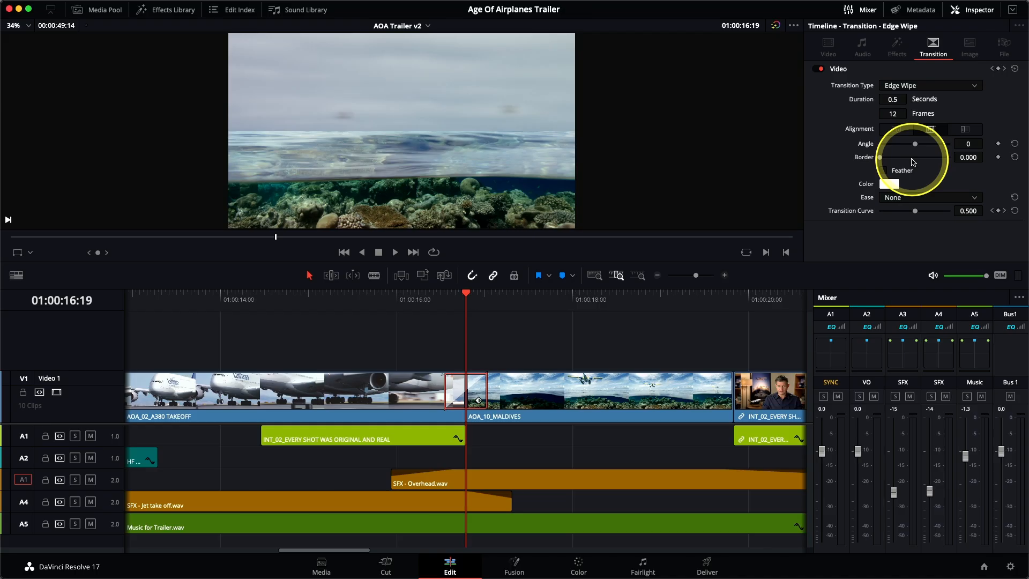
pyautogui.moveTo(915, 148)
pyautogui.mouseDown()
pyautogui.moveTo(899, 150)
pyautogui.moveTo(924, 149)
pyautogui.moveTo(909, 149)
pyautogui.mouseUp()
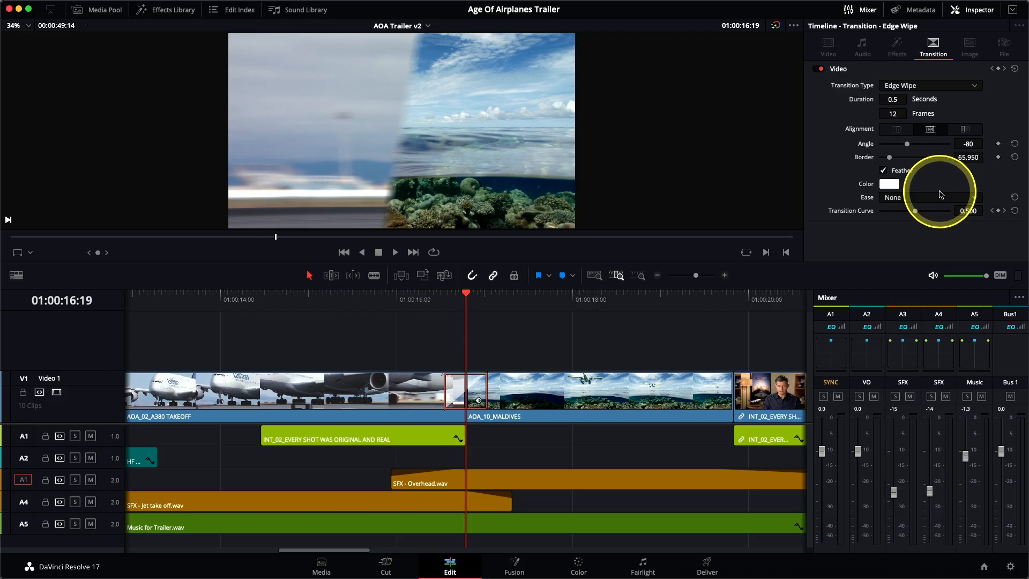
pyautogui.press('/')
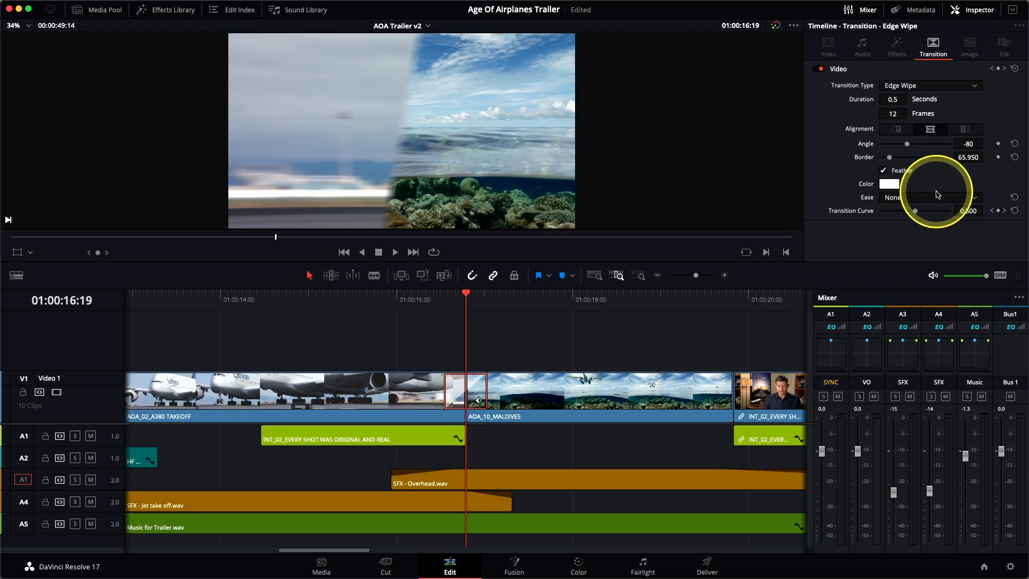
# Step: Place a Simple Underline Lower Third title on top of the first interview shot at the timeline start
pyautogui.click(182, 11)
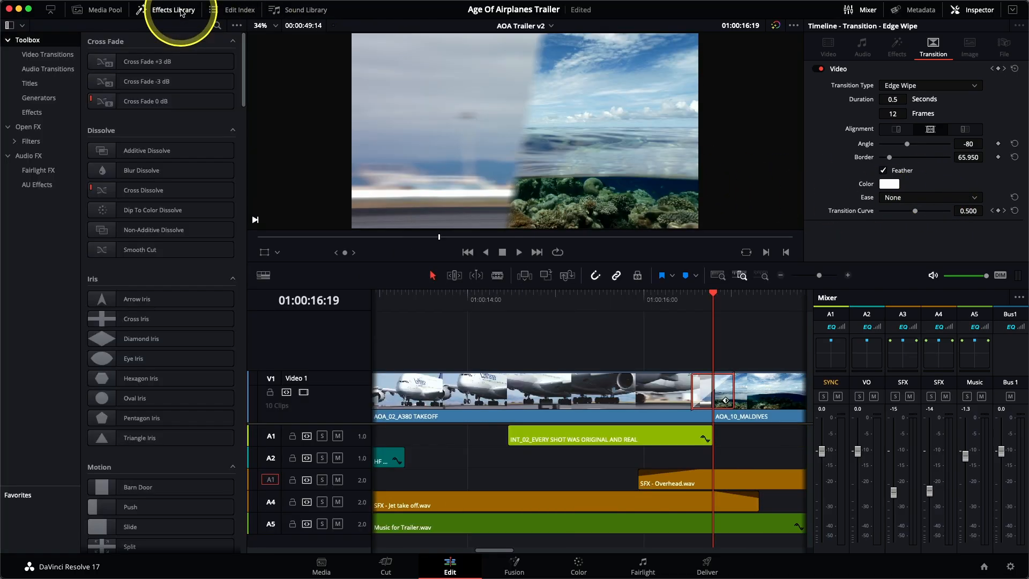
pyautogui.click(56, 56)
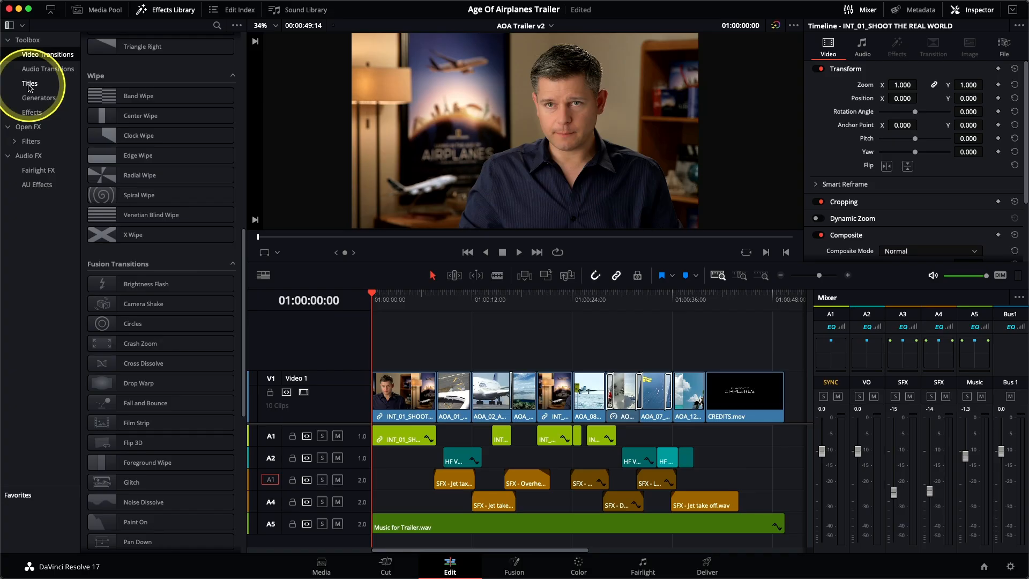
pyautogui.click(30, 86)
pyautogui.scroll(10, 113, 102)
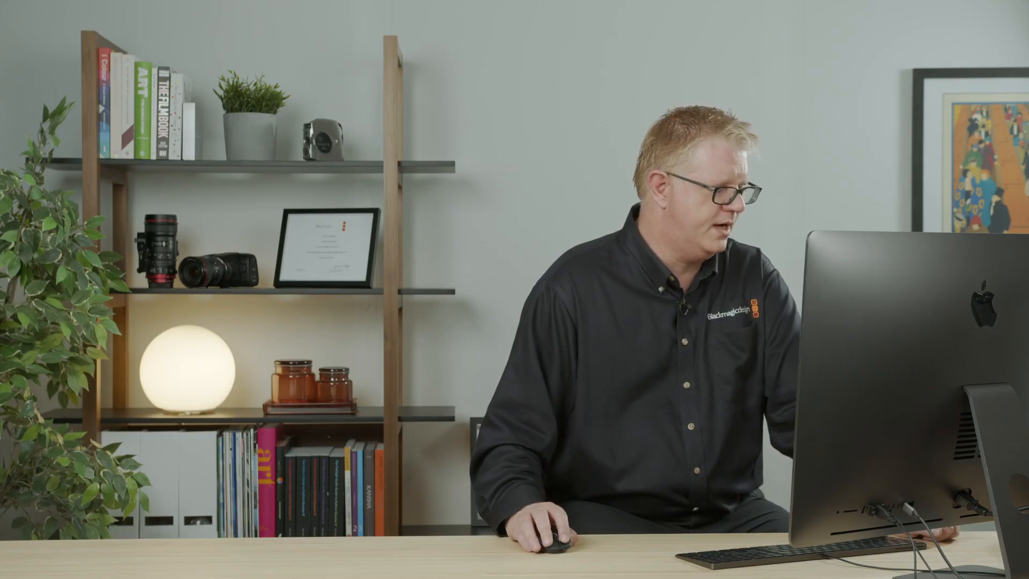
pyautogui.click(94, 369)
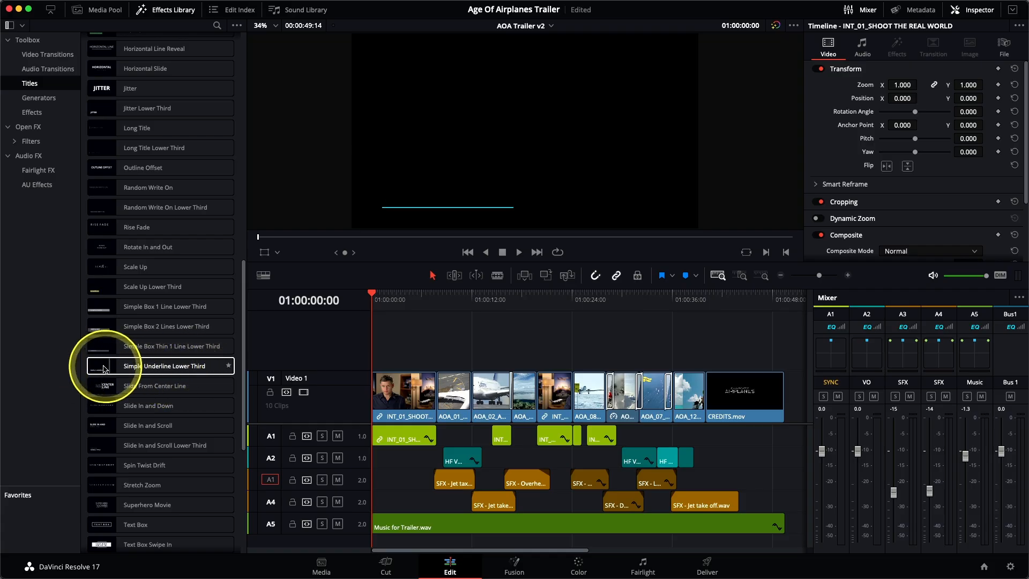
pyautogui.click(154, 368)
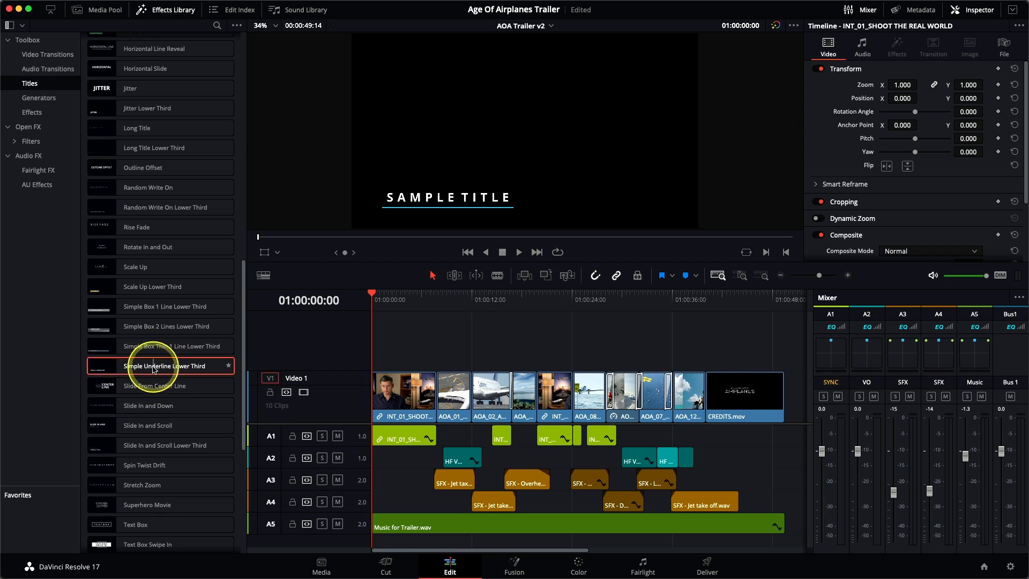
pyautogui.moveTo(164, 365); pyautogui.dragTo(783, 96)
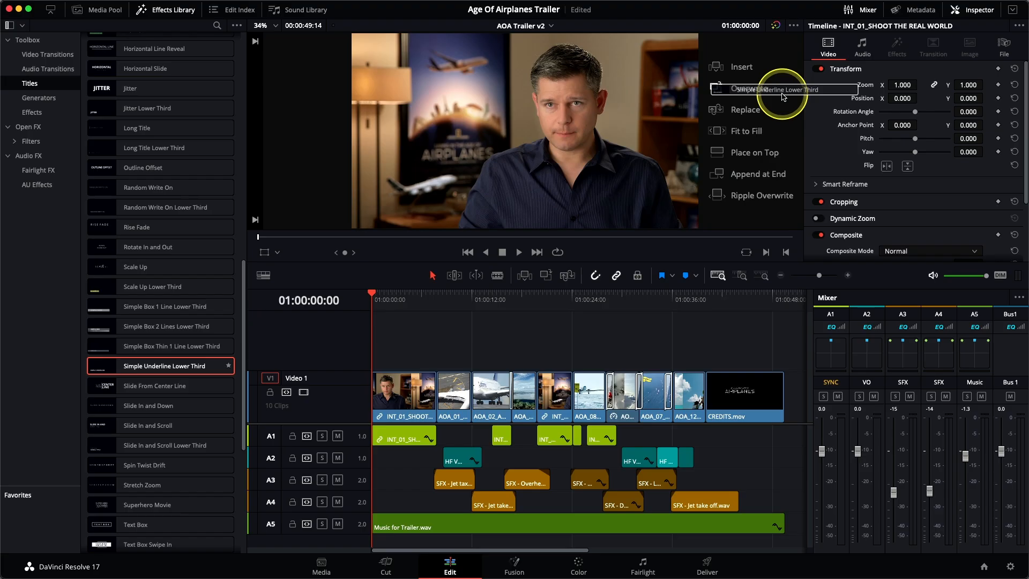
pyautogui.moveTo(784, 96); pyautogui.dragTo(784, 159)
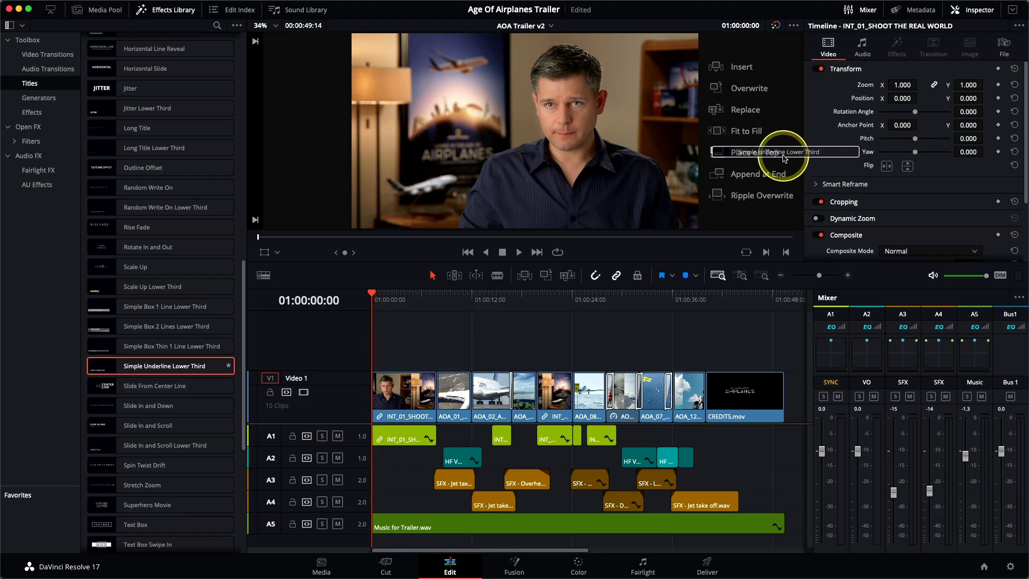
pyautogui.moveTo(783, 157); pyautogui.dragTo(784, 157)
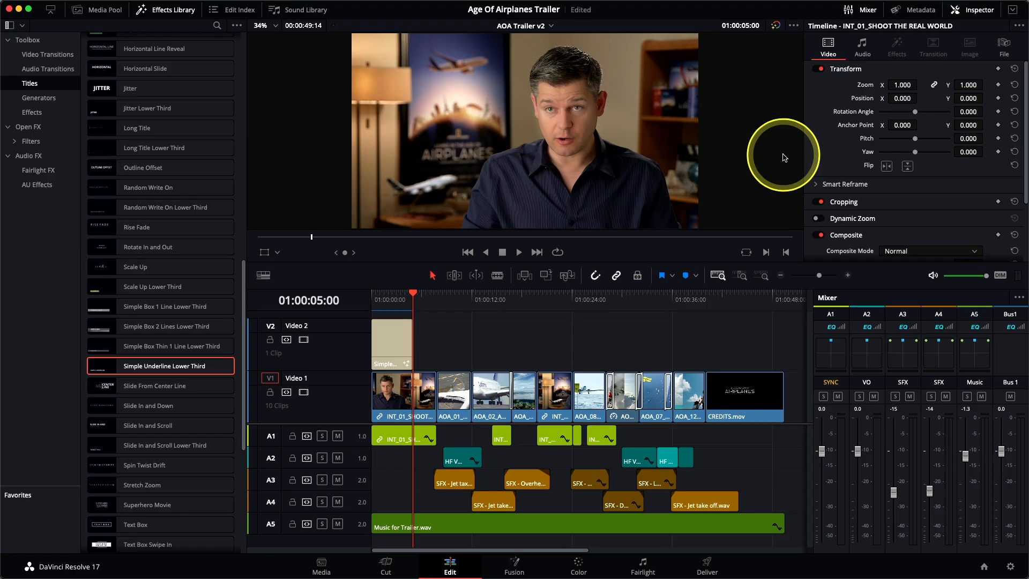
# Step: Extend the lower third title so it ends with the first interview shot
pyautogui.click(153, 12)
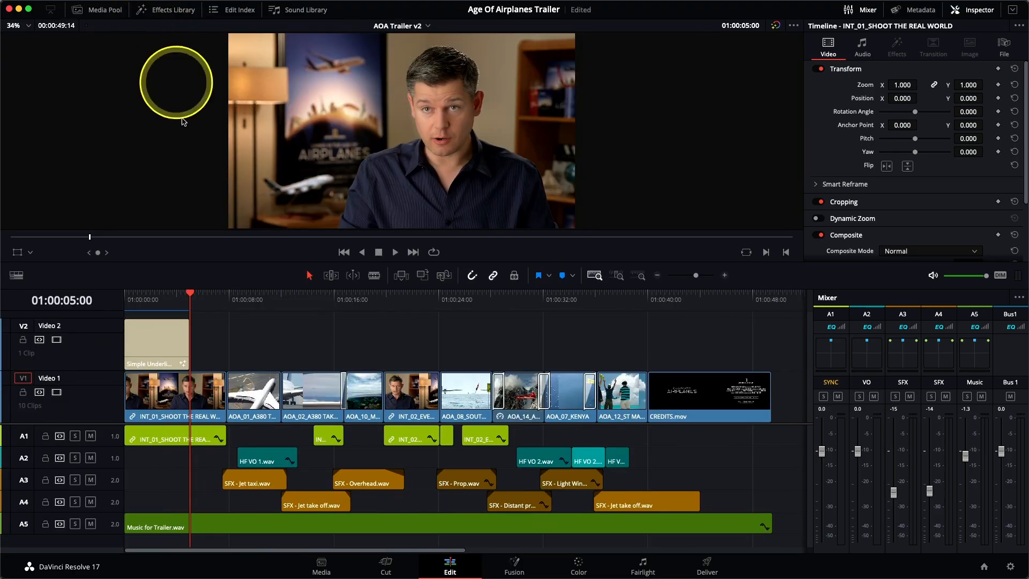
pyautogui.click(169, 301)
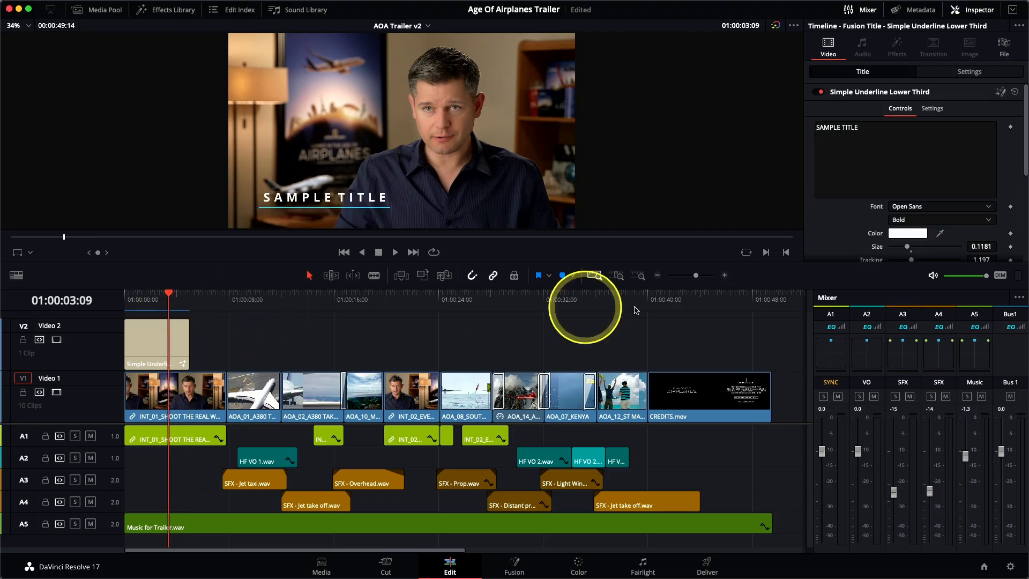
pyautogui.click(618, 276)
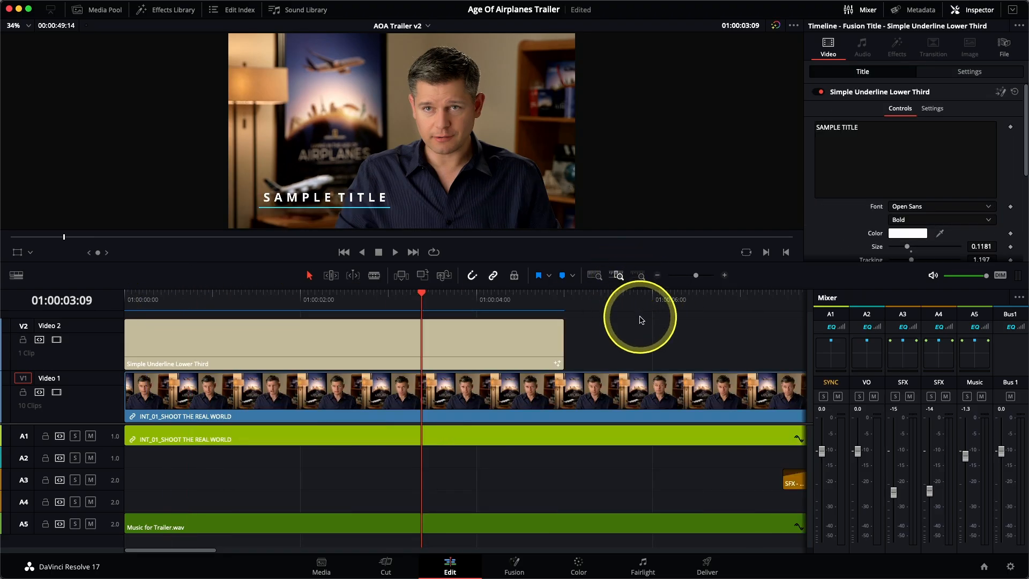
pyautogui.click(659, 284)
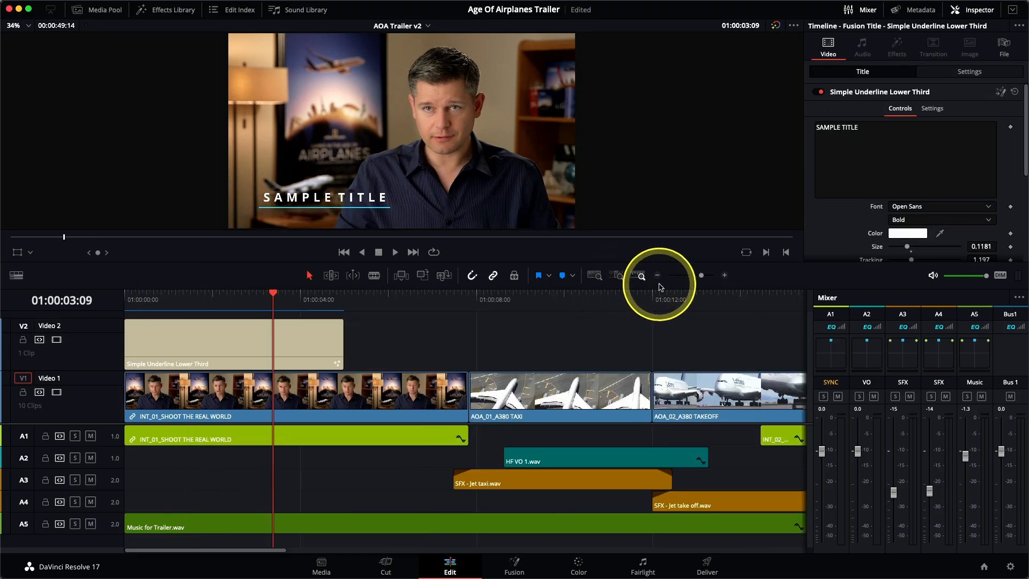
pyautogui.moveTo(343, 343); pyautogui.dragTo(463, 342)
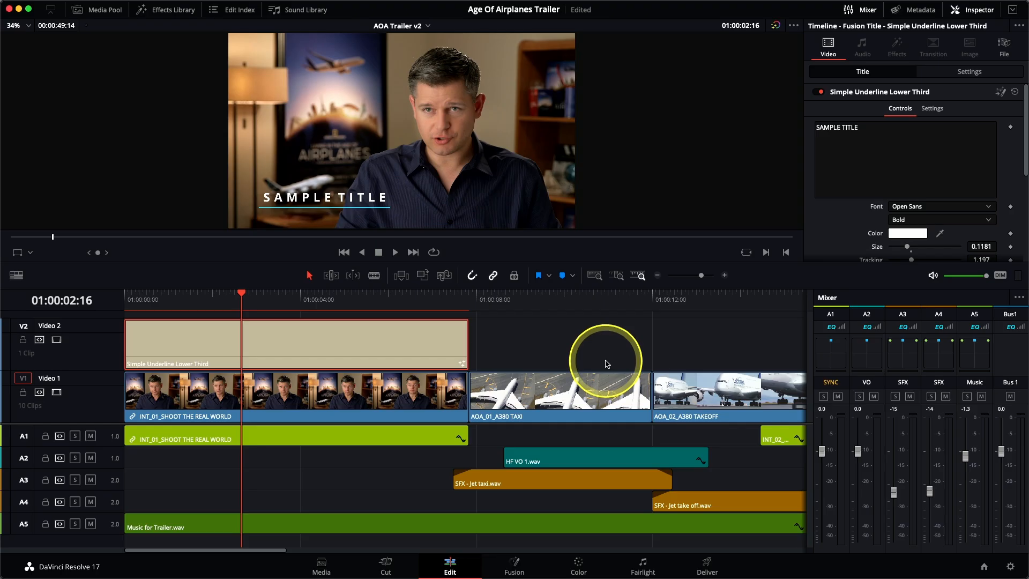
# Step: Replace the title's sample text with the interviewee's full name
pyautogui.moveTo(864, 127); pyautogui.dragTo(815, 127)
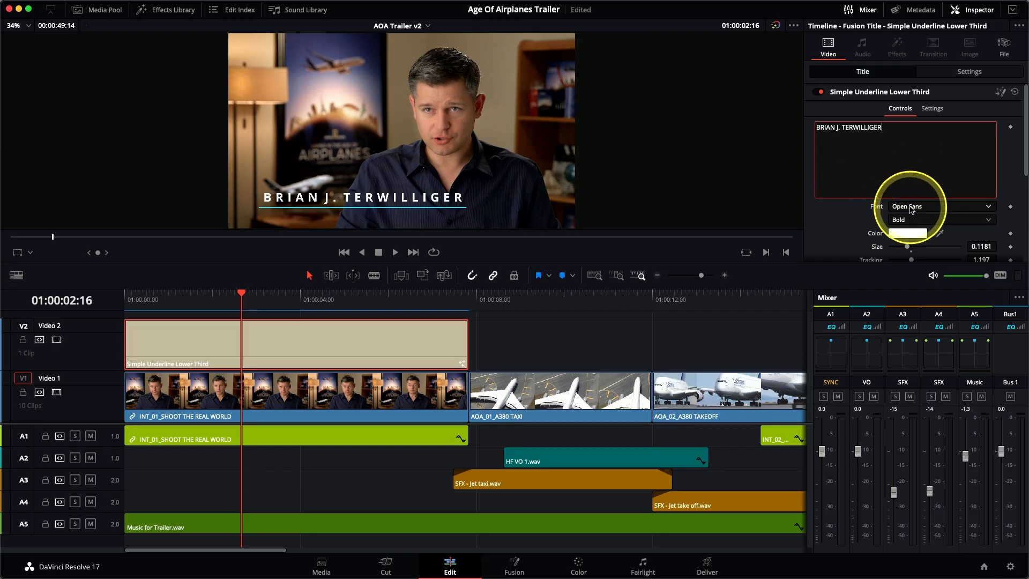
# Step: Browse the title's font list
pyautogui.click(911, 207)
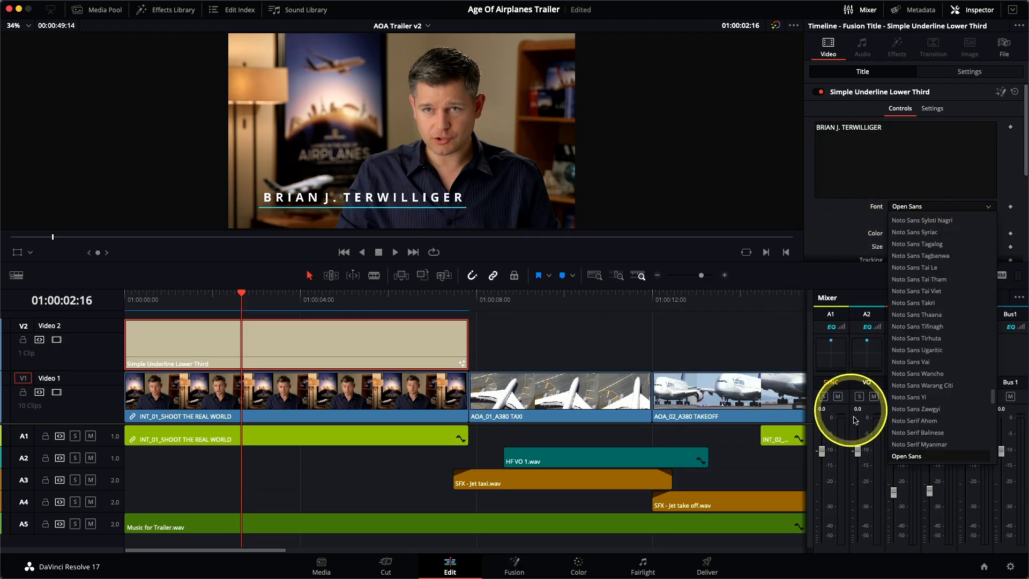
pyautogui.scroll(-3, 924, 445)
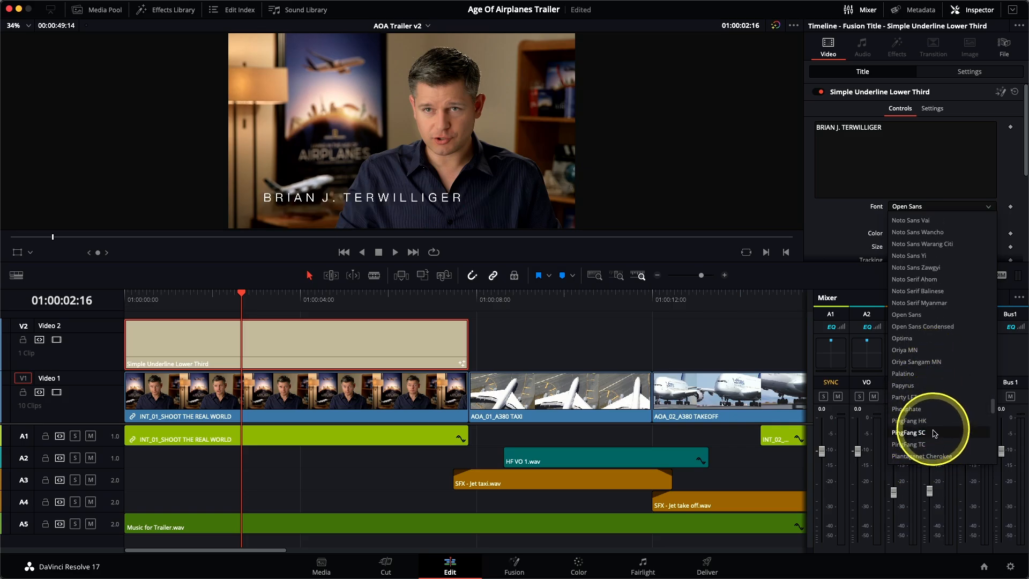
pyautogui.scroll(-3, 936, 429)
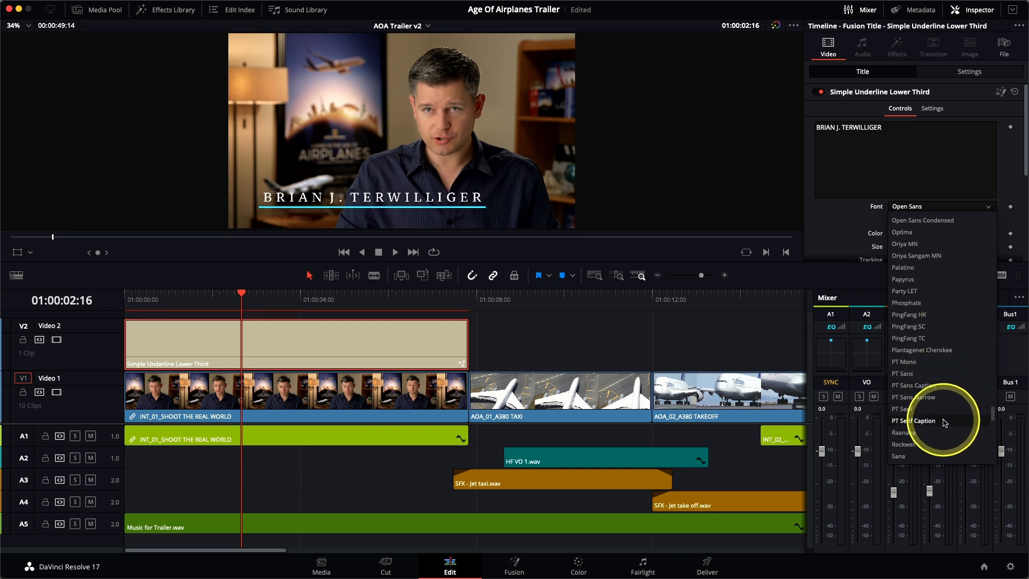
pyautogui.click(843, 235)
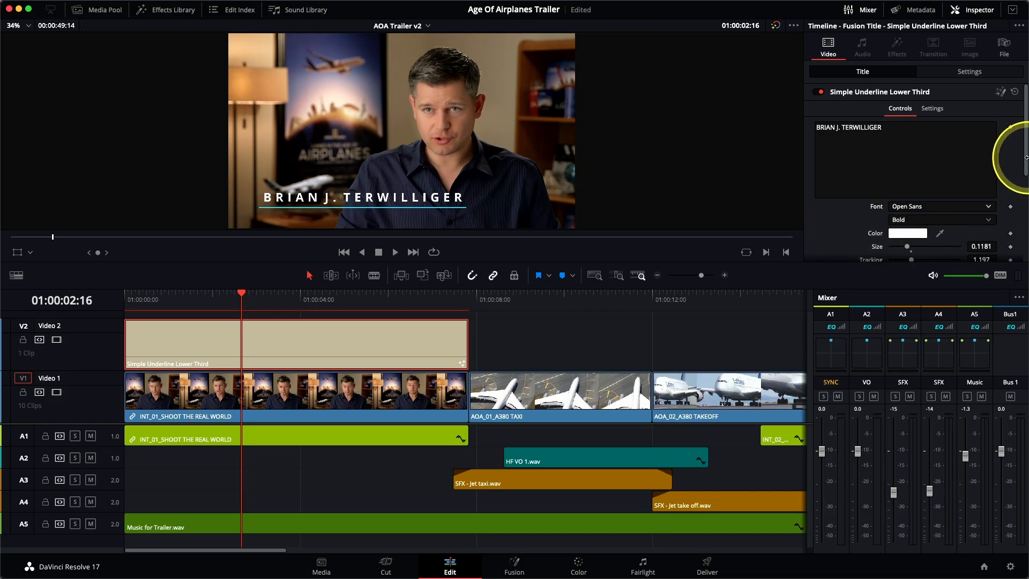
# Step: Set the title's size to about 0.122 and its tracking to 1.0
pyautogui.moveTo(1025, 159); pyautogui.dragTo(1027, 230)
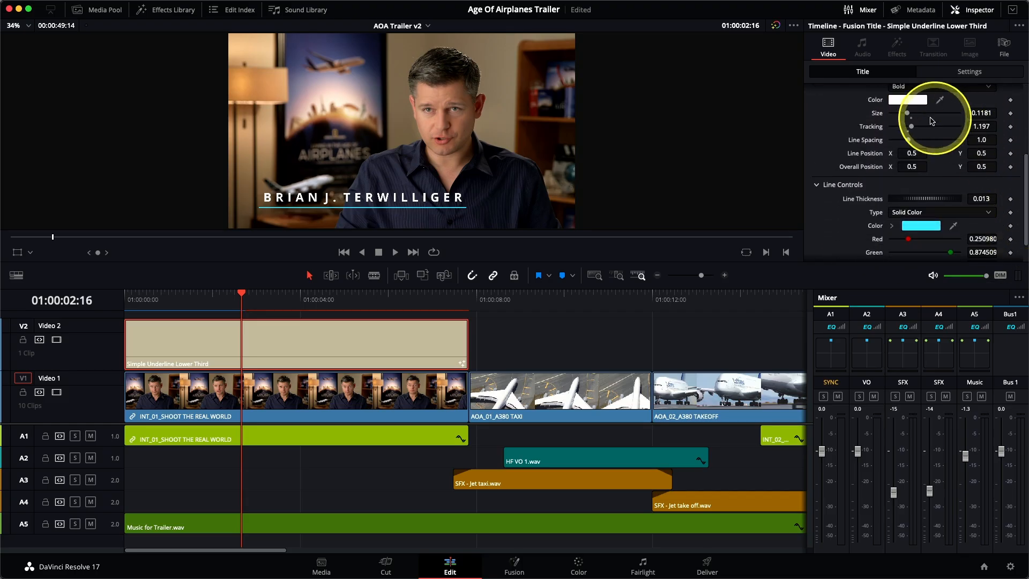
pyautogui.moveTo(906, 113); pyautogui.dragTo(910, 129)
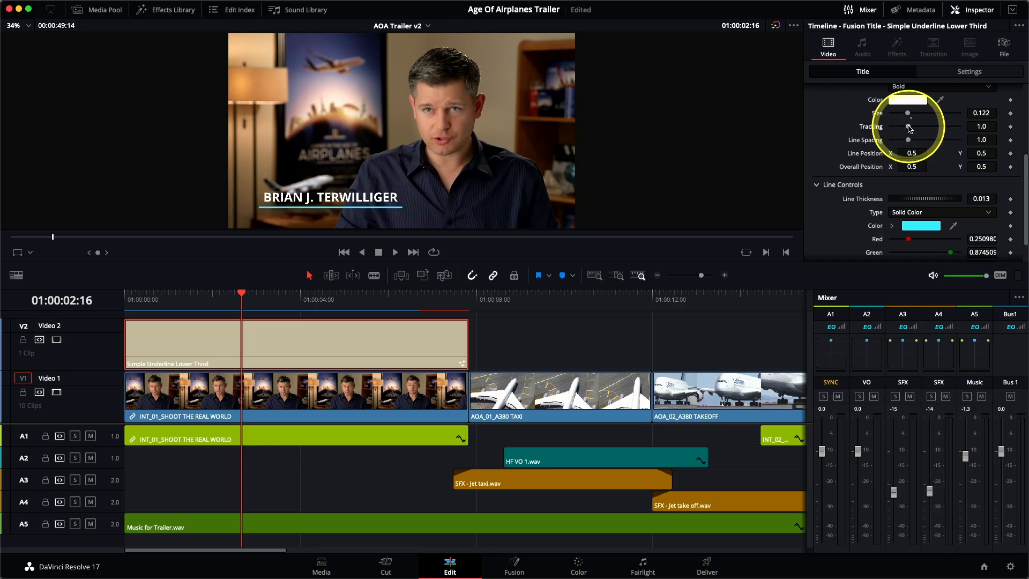
# Step: Try a thicker underline of 0.02, then return the line thickness to 0.013
pyautogui.scroll(-2, 826, 137)
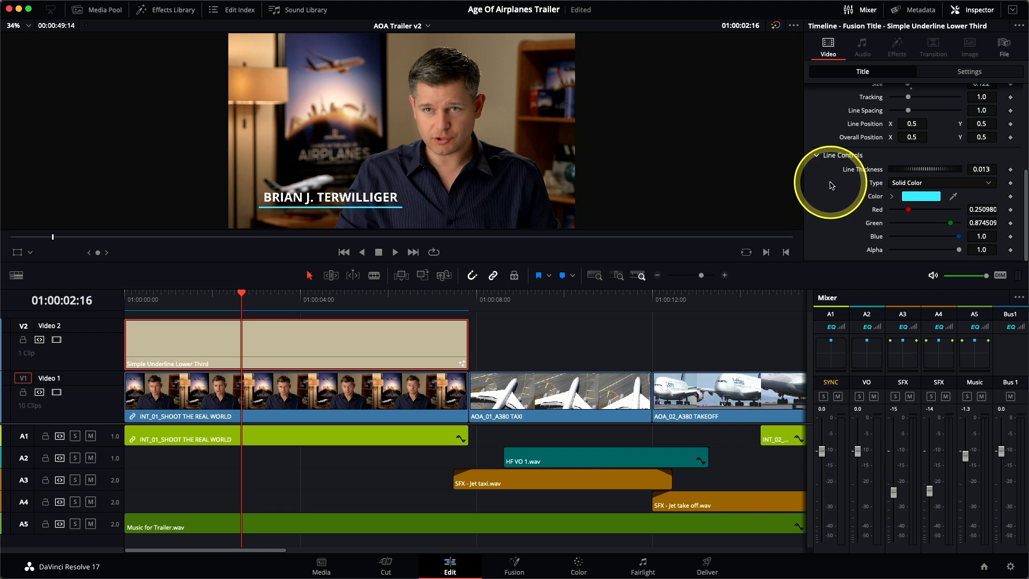
pyautogui.moveTo(935, 165); pyautogui.dragTo(932, 172)
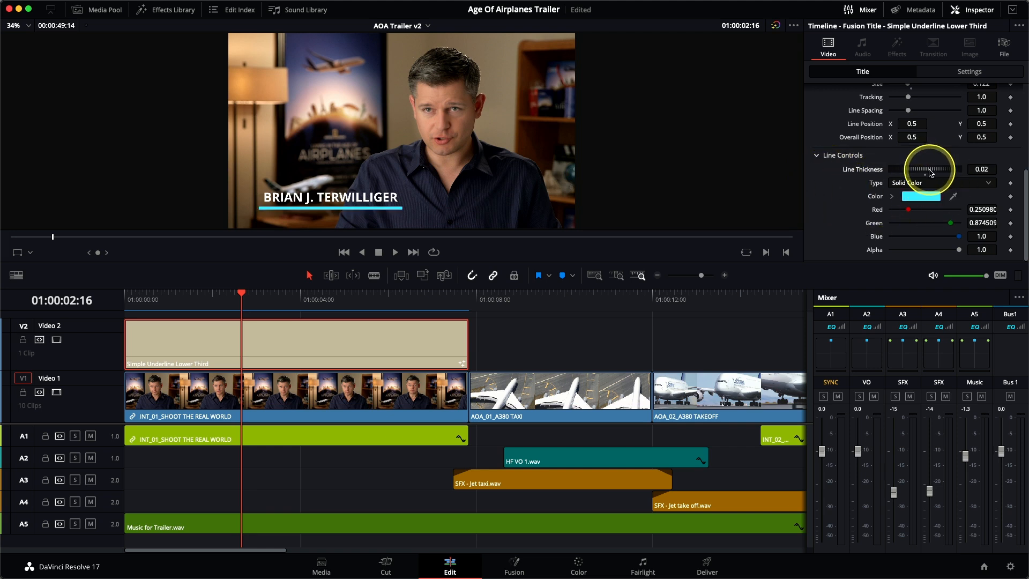
pyautogui.click(931, 172)
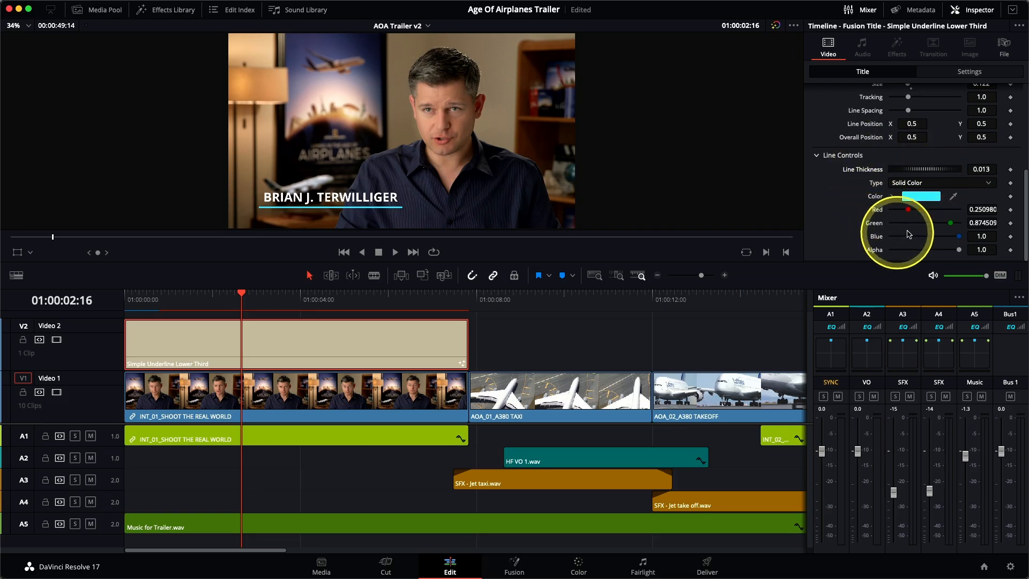
# Step: Set the underline colour to yellow and switch the line type to a horizontal gradient
pyautogui.moveTo(908, 209); pyautogui.dragTo(882, 239)
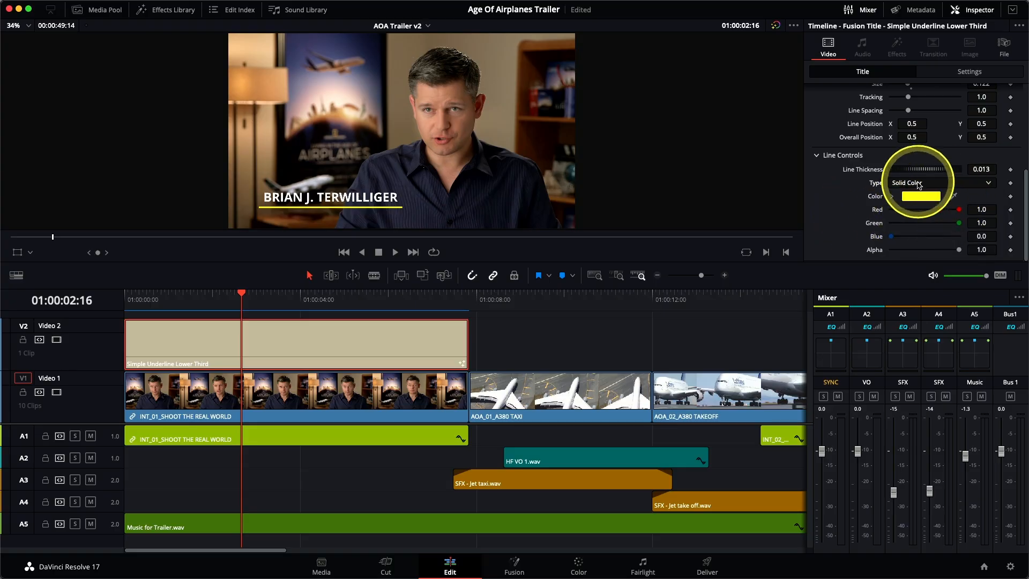
pyautogui.click(919, 185)
pyautogui.click(920, 210)
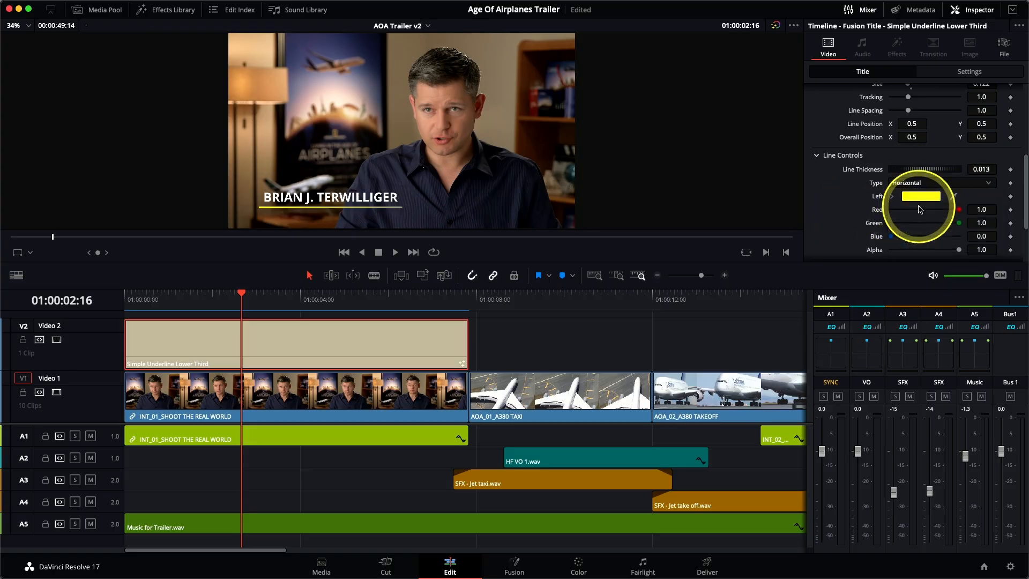
# Step: Set the gradient's right colour to orange with red 1.0, green 0.488 and blue 0.0
pyautogui.scroll(-3, 846, 203)
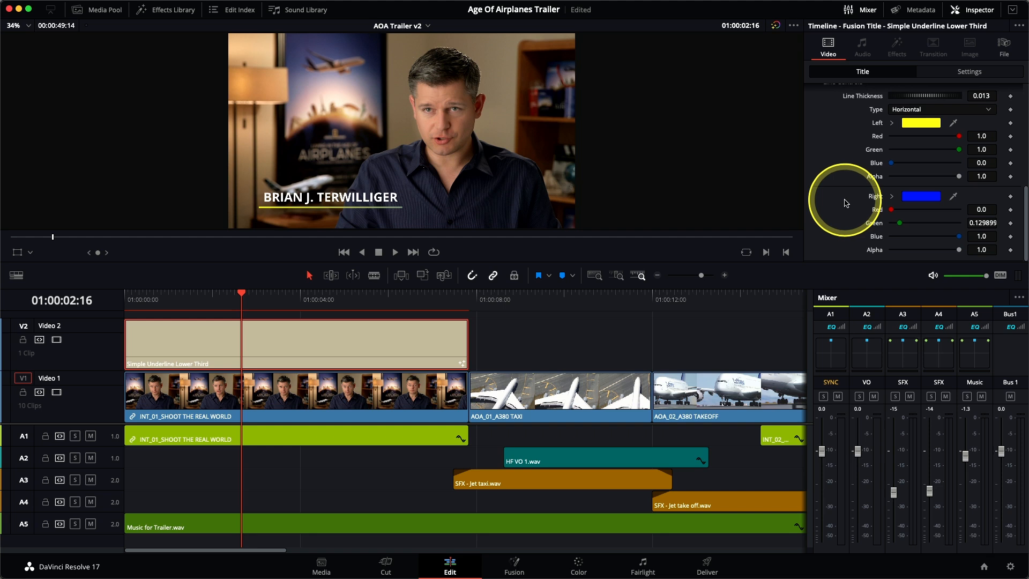
pyautogui.moveTo(891, 210); pyautogui.dragTo(968, 214)
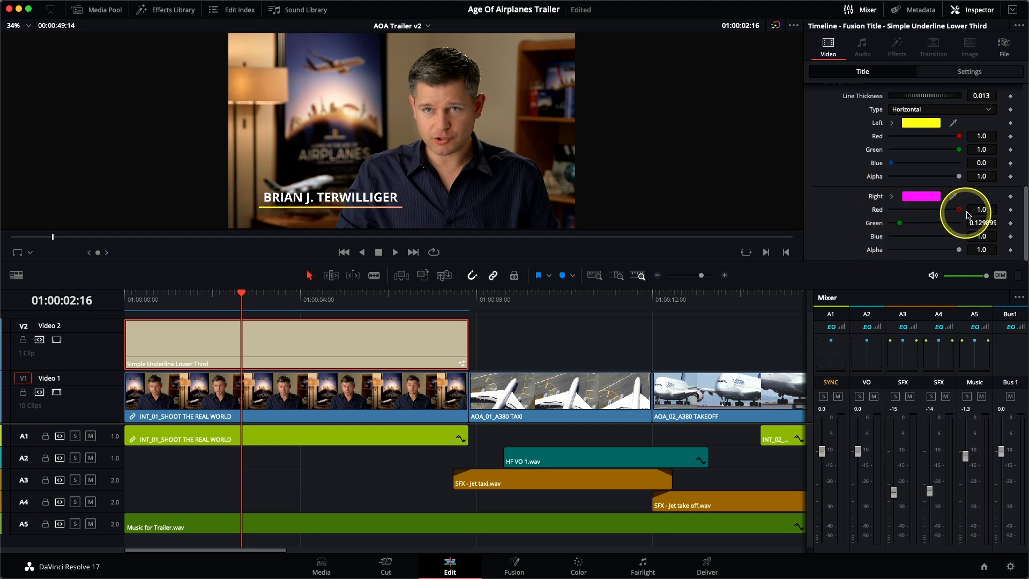
pyautogui.moveTo(900, 223); pyautogui.dragTo(928, 226)
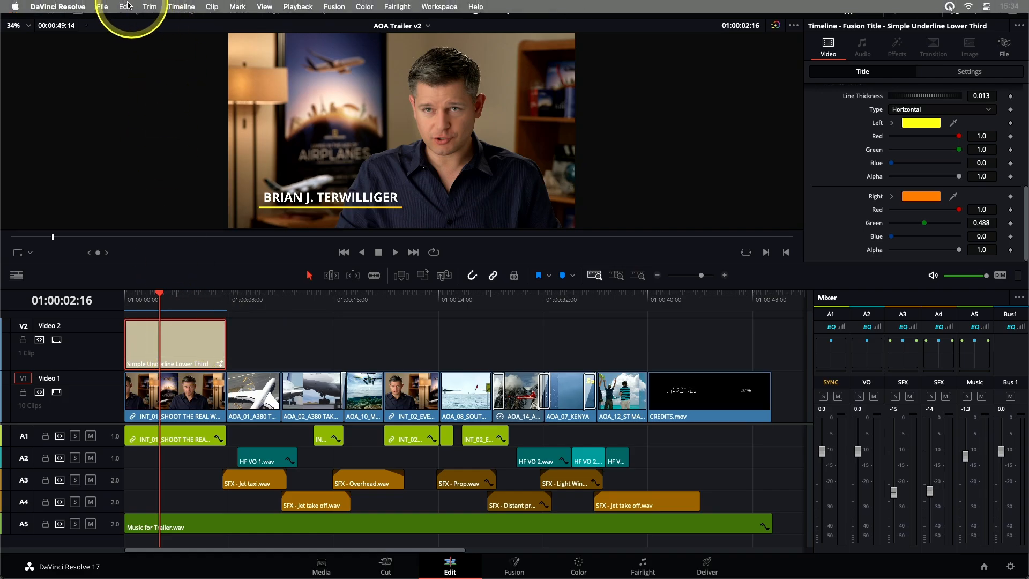
# Step: Copy the lower third title and paste a copy at about 01:00:17 over the seaplane shot
pyautogui.click(124, 7)
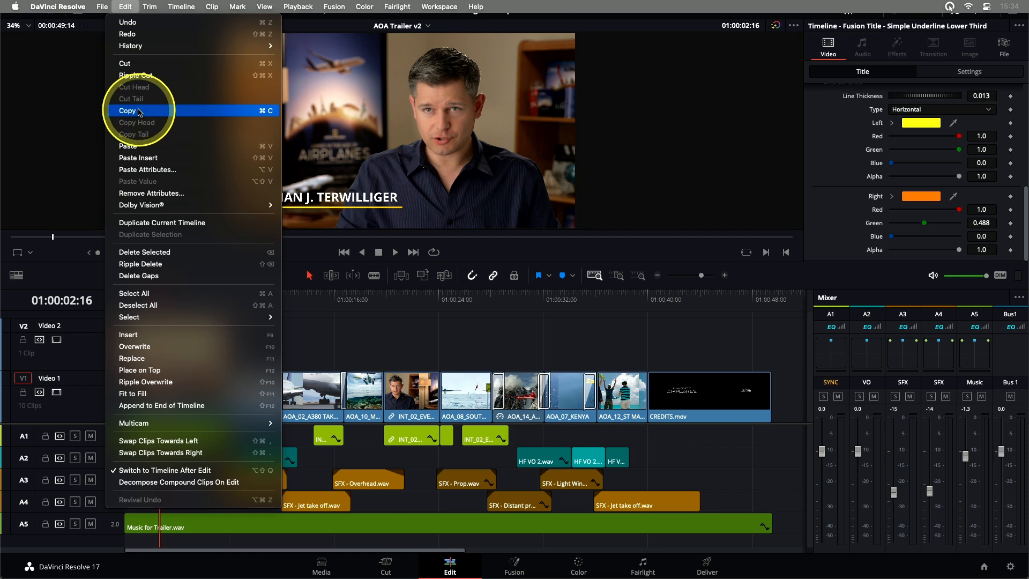
pyautogui.click(264, 112)
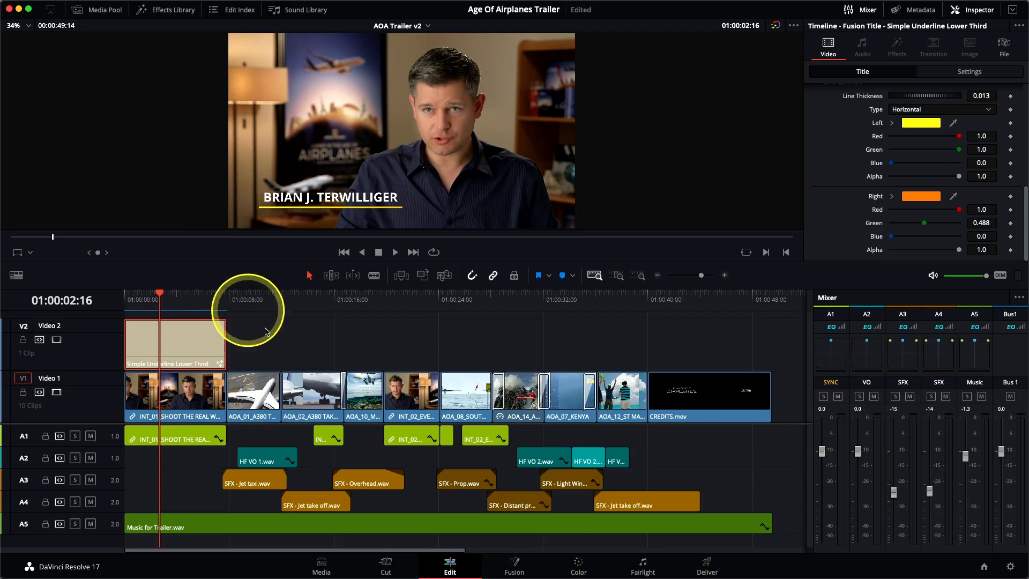
pyautogui.click(341, 301)
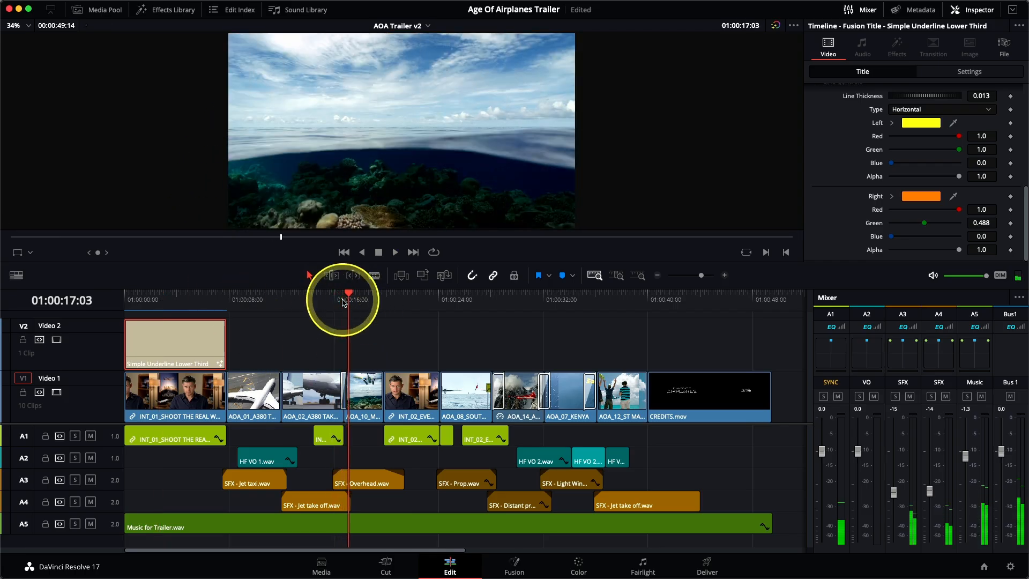
pyautogui.click(344, 302)
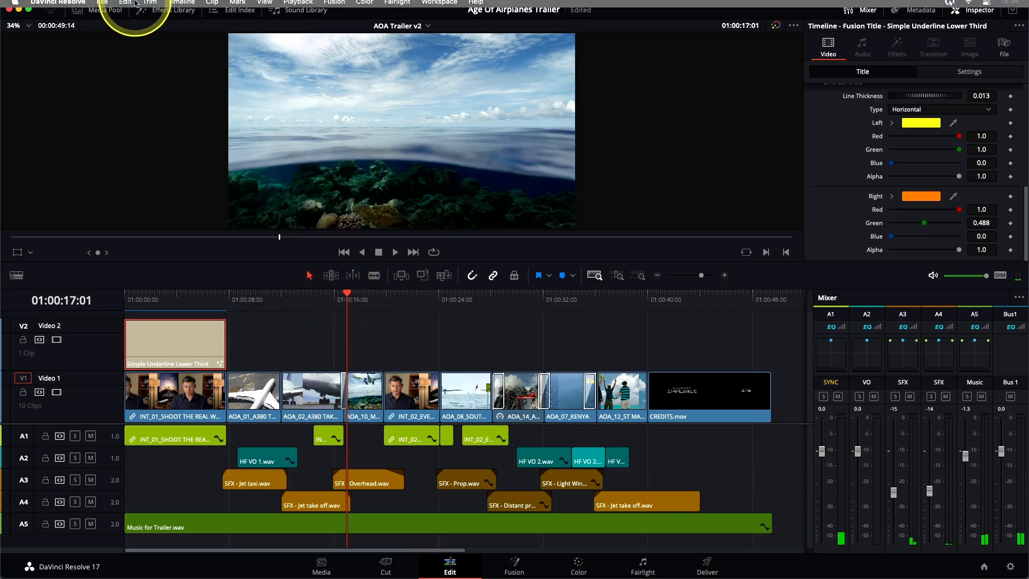
pyautogui.click(126, 6)
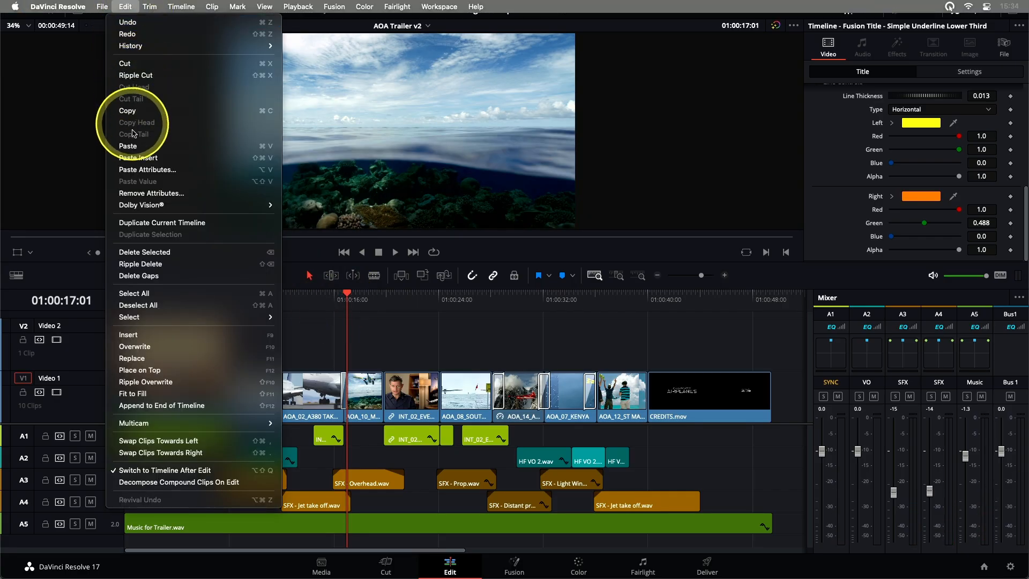
pyautogui.click(271, 153)
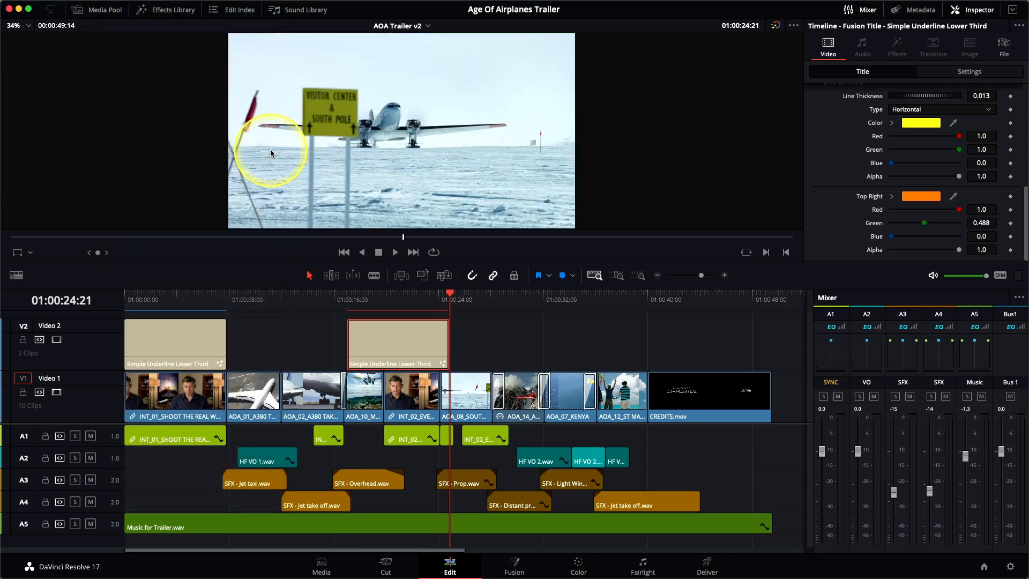
# Step: Shorten the pasted title clip and change its text to MALDIVES
pyautogui.moveTo(448, 354); pyautogui.dragTo(384, 353)
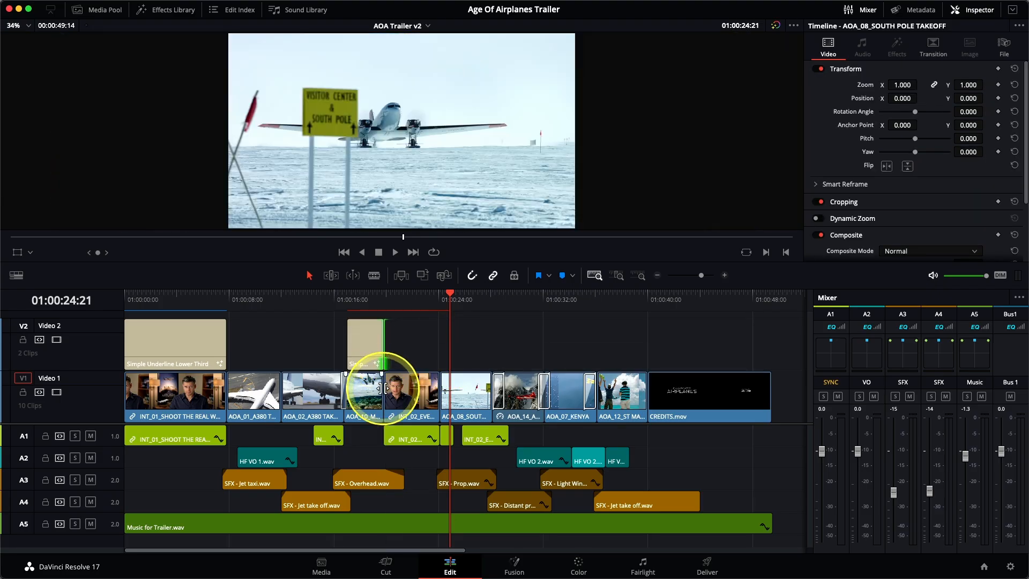
pyautogui.click(365, 294)
pyautogui.click(367, 341)
pyautogui.scroll(10, 849, 165)
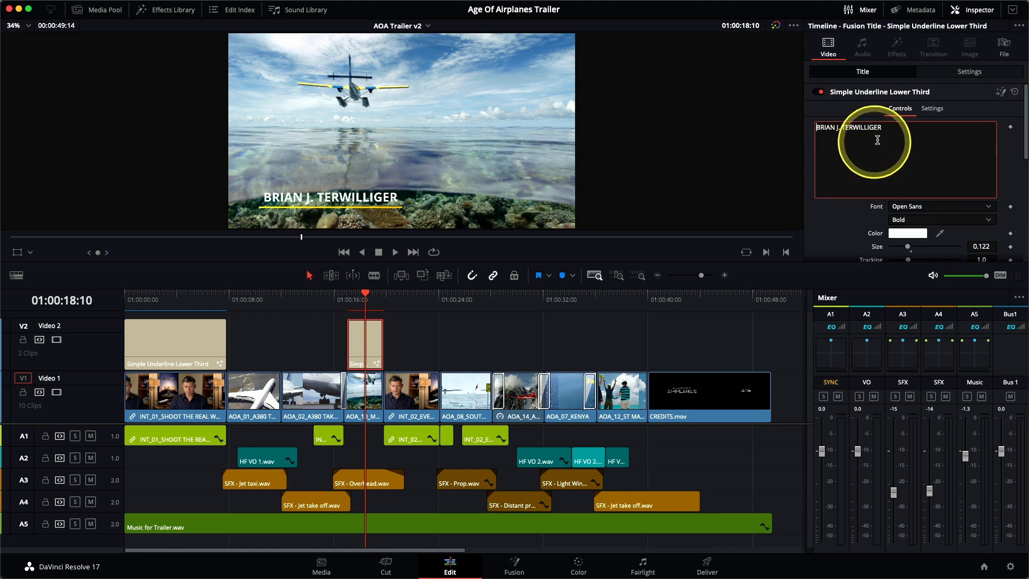
pyautogui.moveTo(892, 131); pyautogui.dragTo(815, 131)
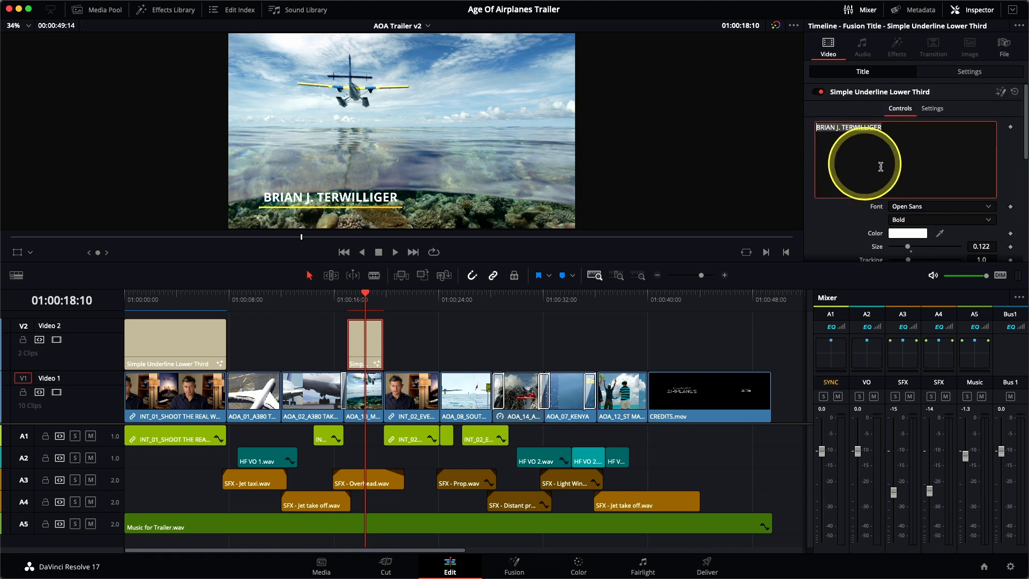
pyautogui.write('MALDIVES')
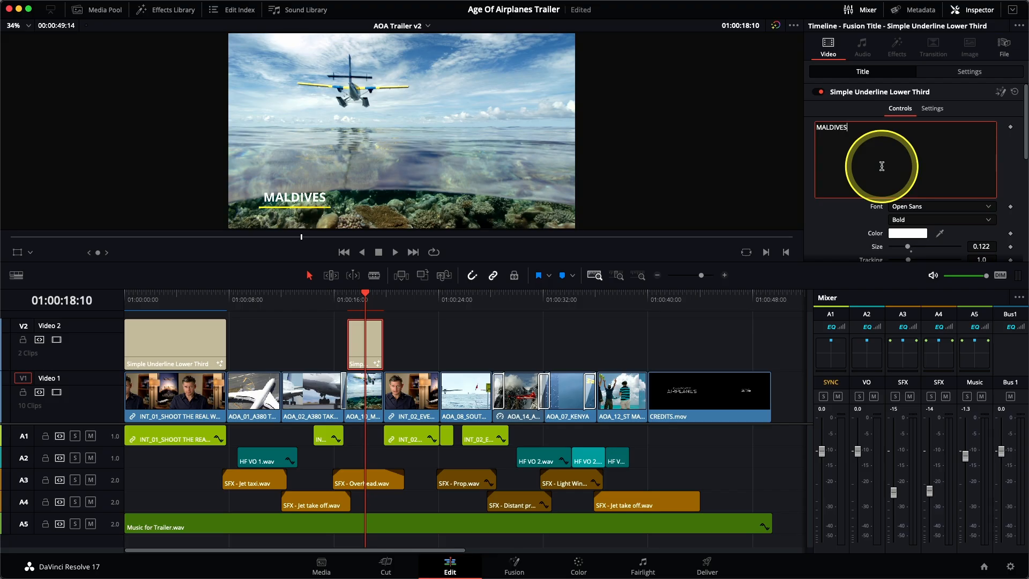
# Step: Paste another title at about 01:00:24 over the South Pole shot, shorten it, and set its text to SOUTH POLE
pyautogui.click(457, 345)
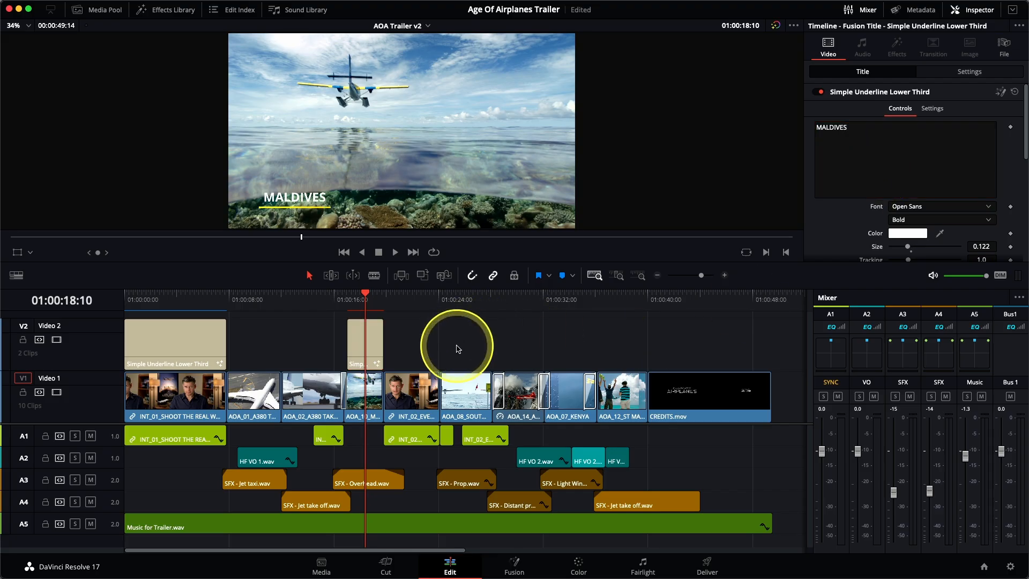
pyautogui.moveTo(436, 299)
pyautogui.mouseDown()
pyautogui.moveTo(424, 298)
pyautogui.moveTo(444, 306)
pyautogui.mouseUp()
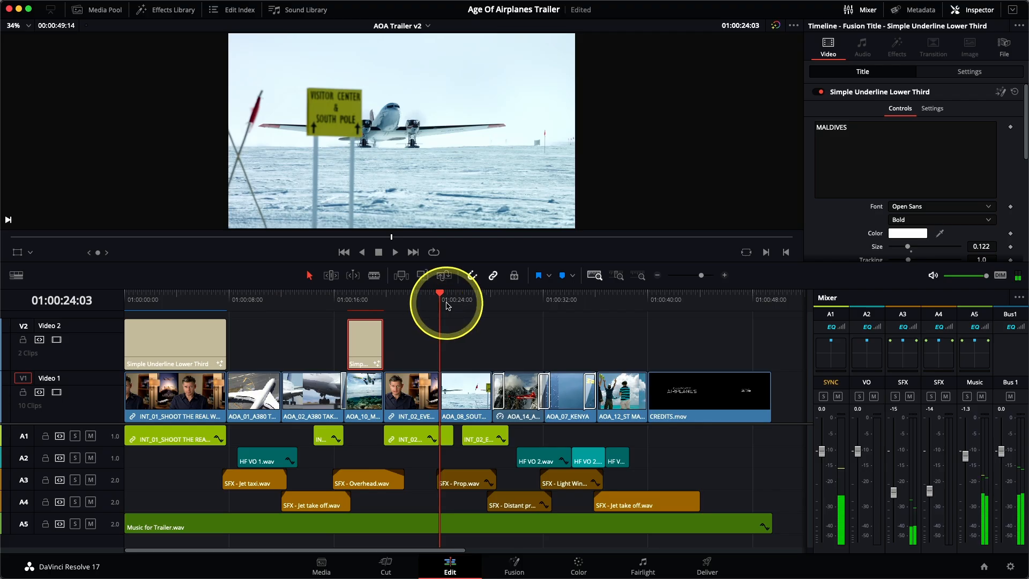
pyautogui.press('super+v')
pyautogui.moveTo(476, 344); pyautogui.dragTo(493, 345)
pyautogui.click(463, 302)
pyautogui.click(463, 331)
pyautogui.click(922, 146)
pyautogui.moveTo(868, 138); pyautogui.dragTo(810, 128)
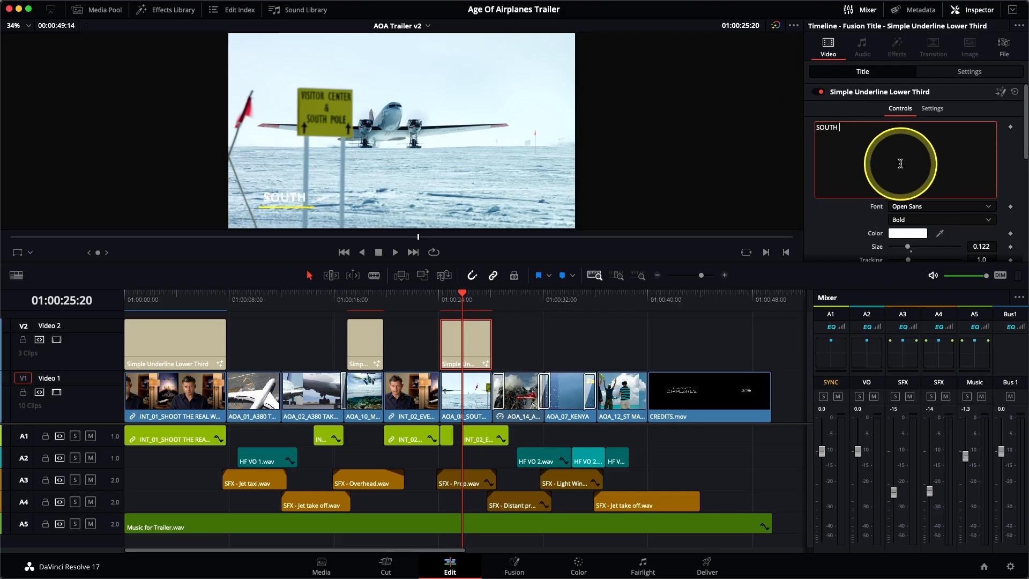
pyautogui.moveTo(506, 298)
pyautogui.mouseDown()
pyautogui.moveTo(514, 298)
pyautogui.moveTo(498, 300)
pyautogui.mouseUp()
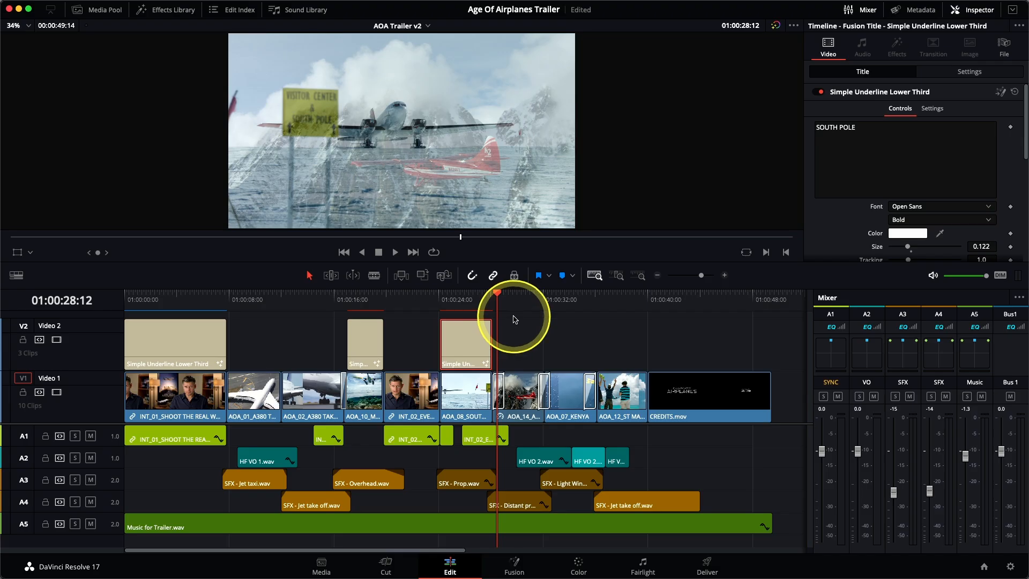
# Step: Paste a title at about 01:00:28 over the Alaska shot, shorten it, and set its text to ALASKA
pyautogui.press('super+v')
pyautogui.moveTo(533, 357); pyautogui.dragTo(537, 355)
pyautogui.click(517, 296)
pyautogui.click(521, 338)
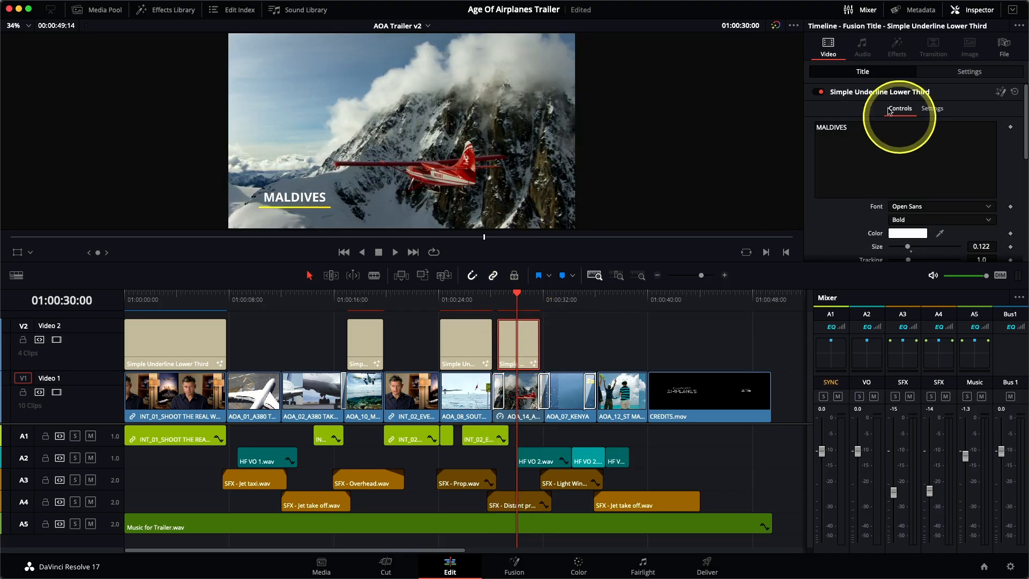
pyautogui.click(874, 169)
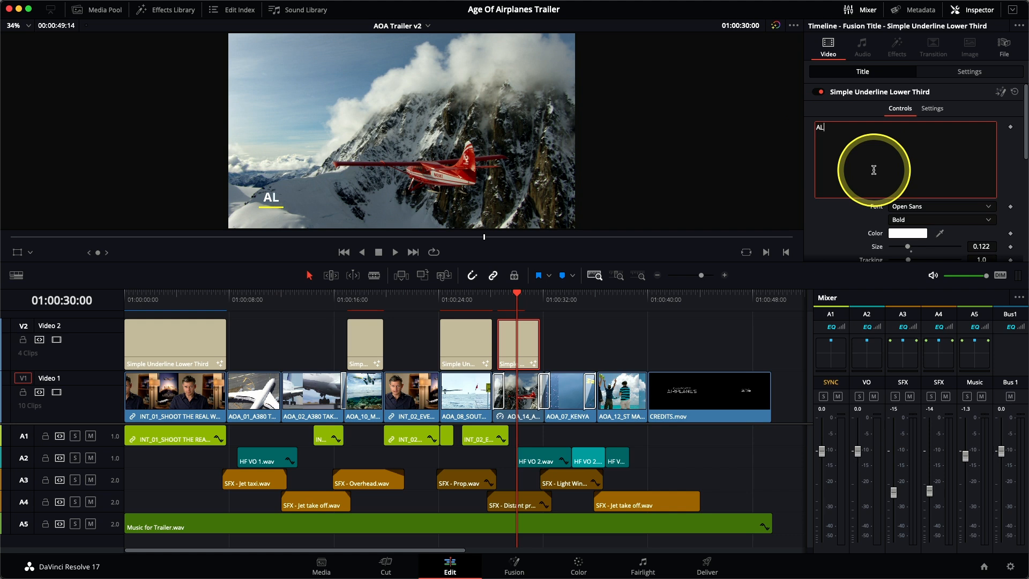
# Step: Paste a title at about 01:00:32 over the Kenya shot, set its text to KENYA, and shorten it
pyautogui.click(544, 298)
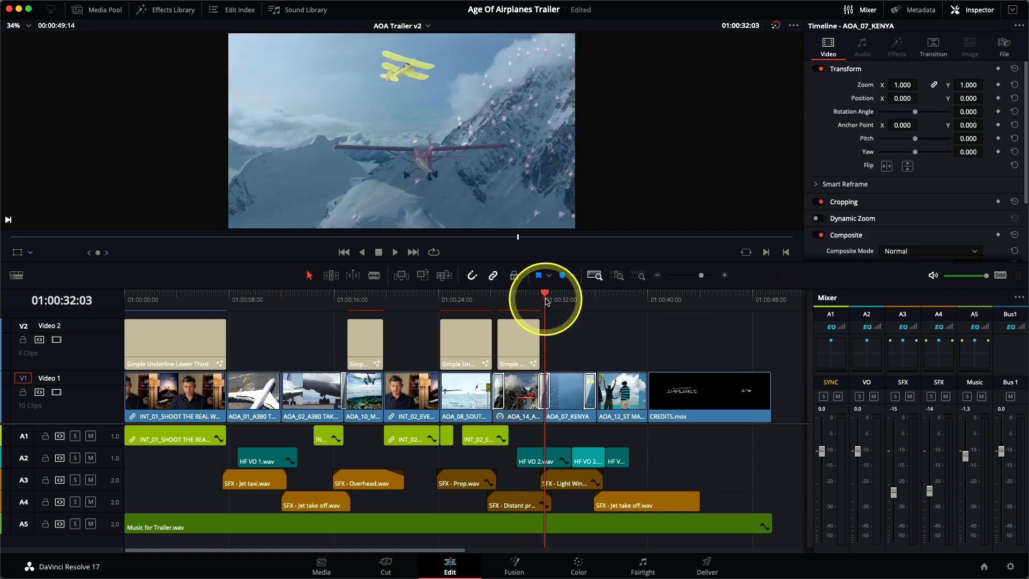
pyautogui.press('super+v')
pyautogui.click(552, 299)
pyautogui.click(861, 126)
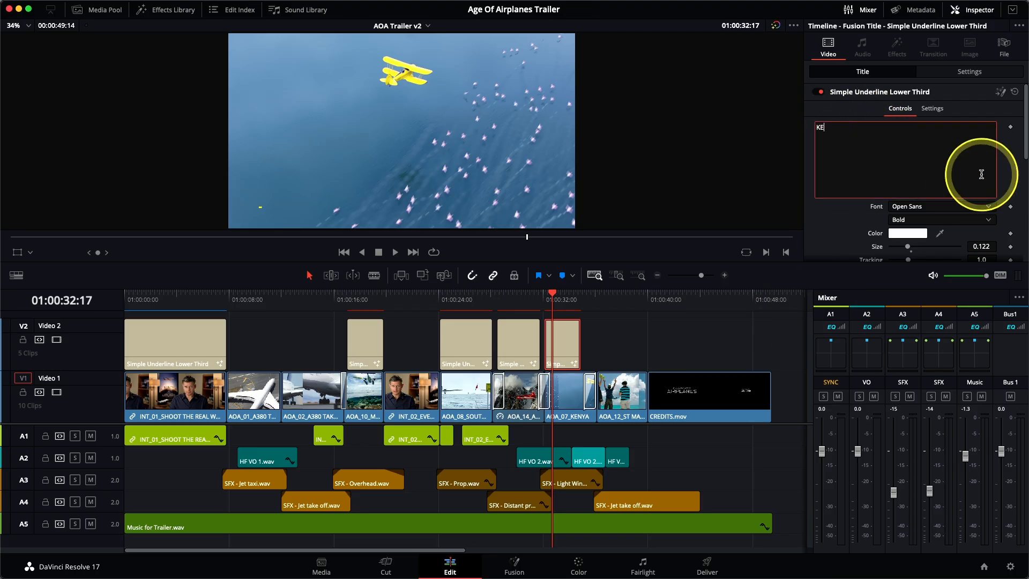
pyautogui.click(640, 343)
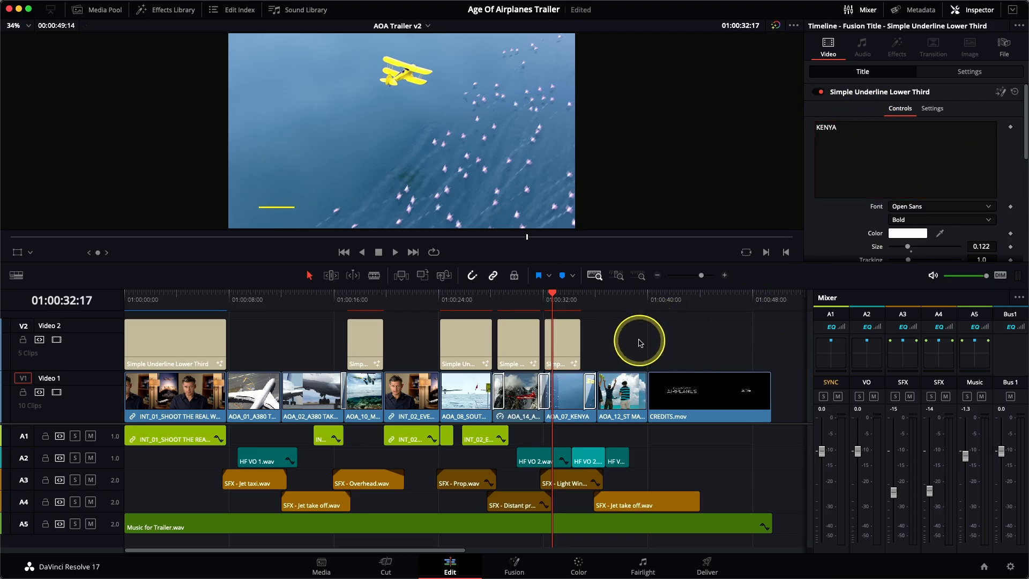
pyautogui.moveTo(580, 356); pyautogui.dragTo(592, 354)
# Step: Play back the location titles and trim the KENYA title's end slightly shorter
pyautogui.click(439, 306)
pyautogui.press('space')
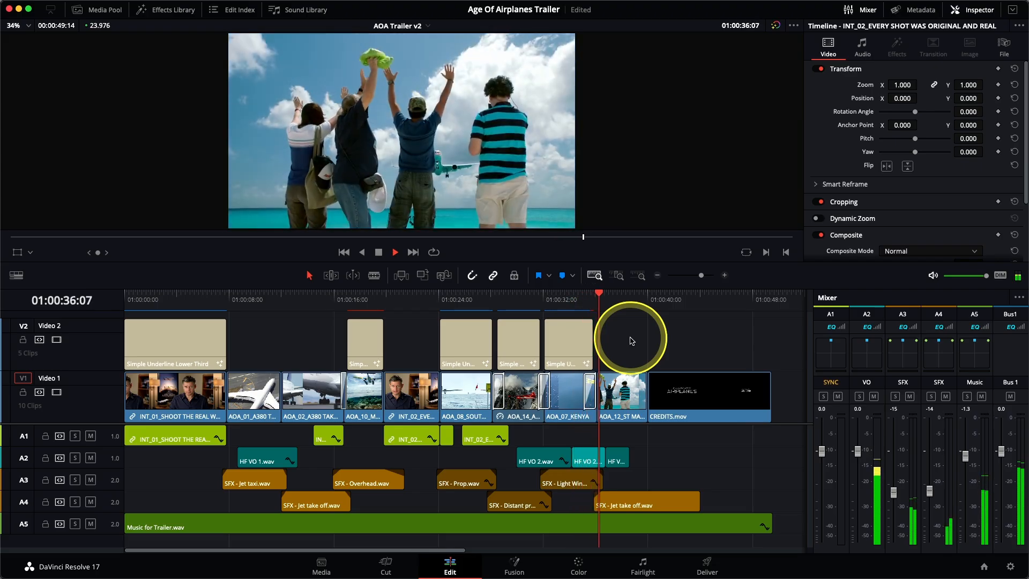
pyautogui.press('space')
pyautogui.moveTo(593, 342); pyautogui.dragTo(586, 342)
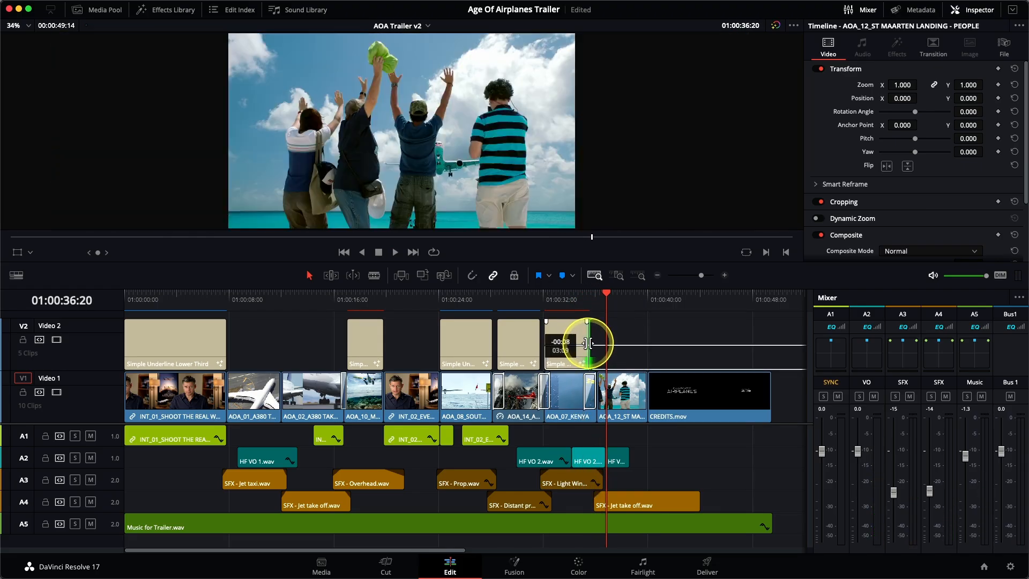
pyautogui.click(574, 306)
pyautogui.press('space')
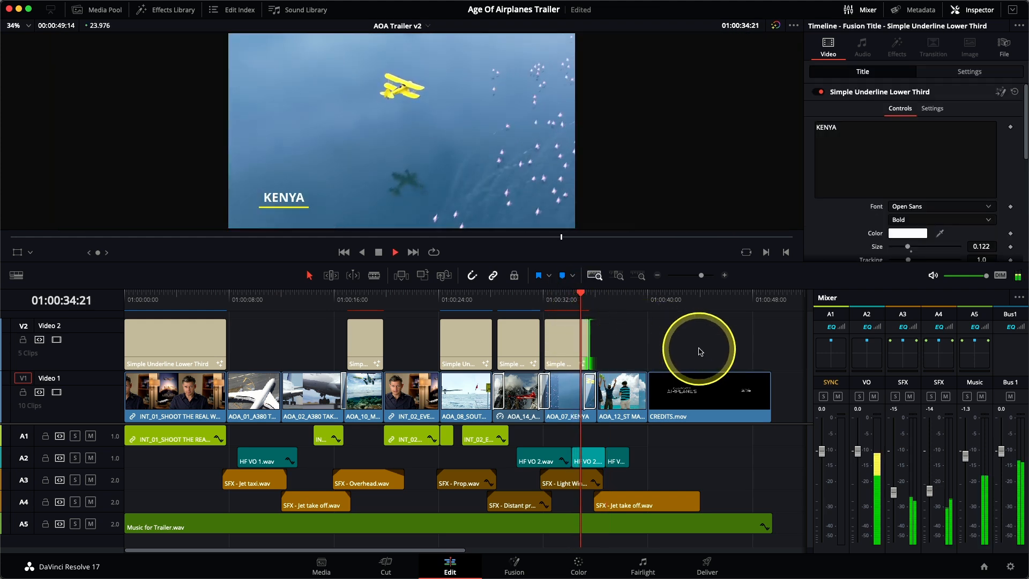